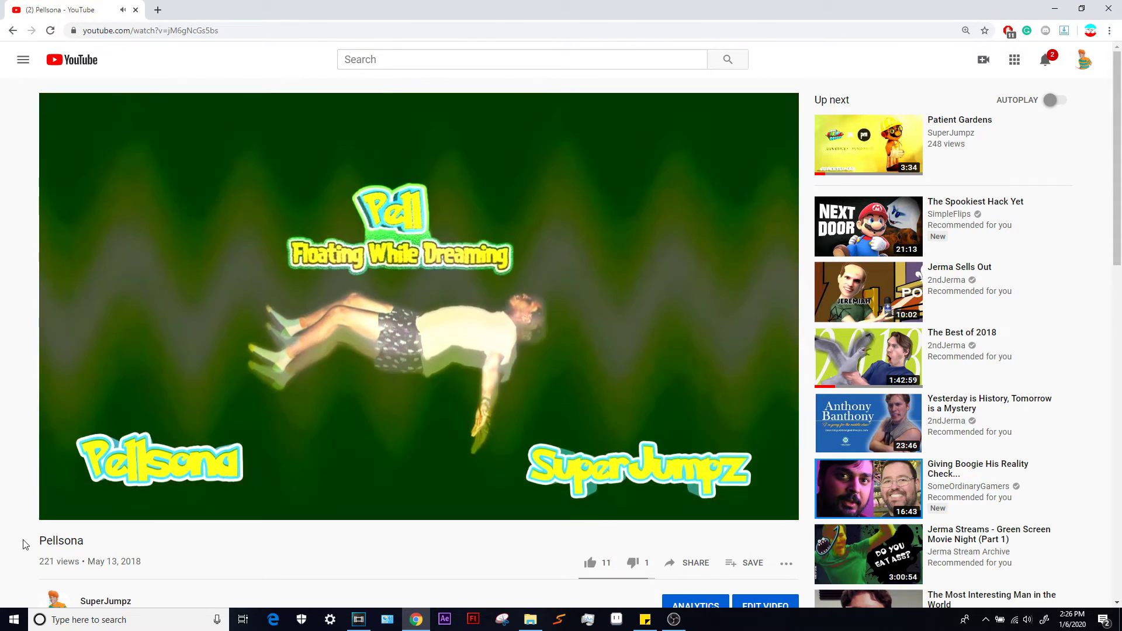
# Step: Pause the YouTube Pellsona video at 0:36 of 3:50
pyautogui.press('space')
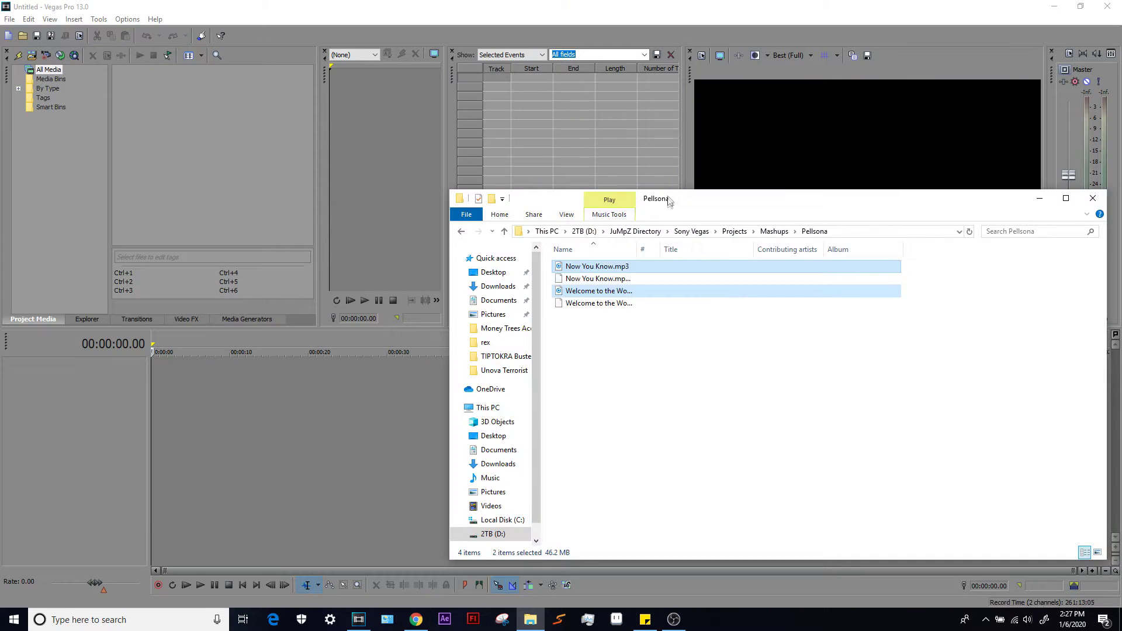
# Step: Drag Now You Know.mp3 and the Pokemon mp3 into Project Media, close Explorer, and select the Pokemon item
pyautogui.moveTo(670, 199); pyautogui.dragTo(704, 546)
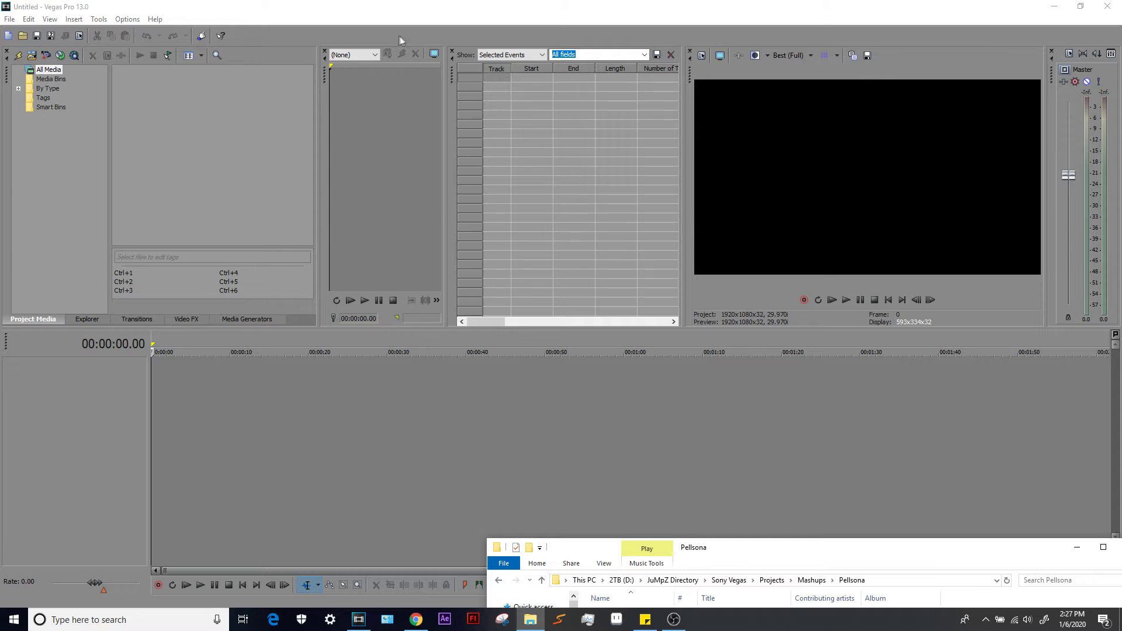
pyautogui.moveTo(708, 552); pyautogui.dragTo(692, 87)
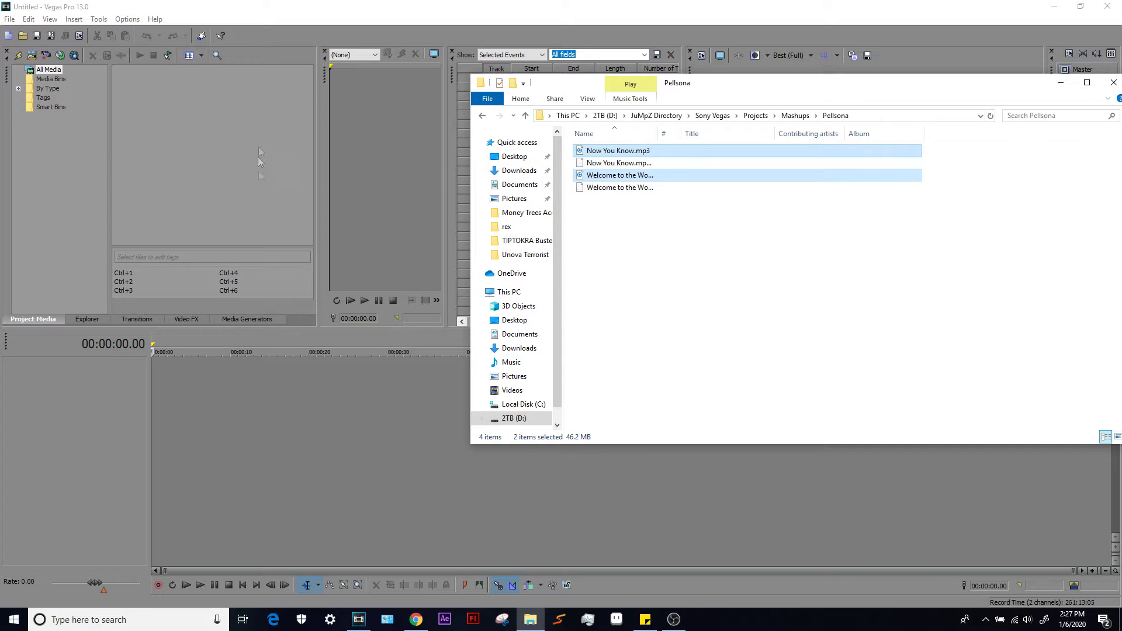
pyautogui.moveTo(260, 158)
pyautogui.mouseDown()
pyautogui.moveTo(264, 175)
pyautogui.moveTo(257, 169)
pyautogui.mouseUp()
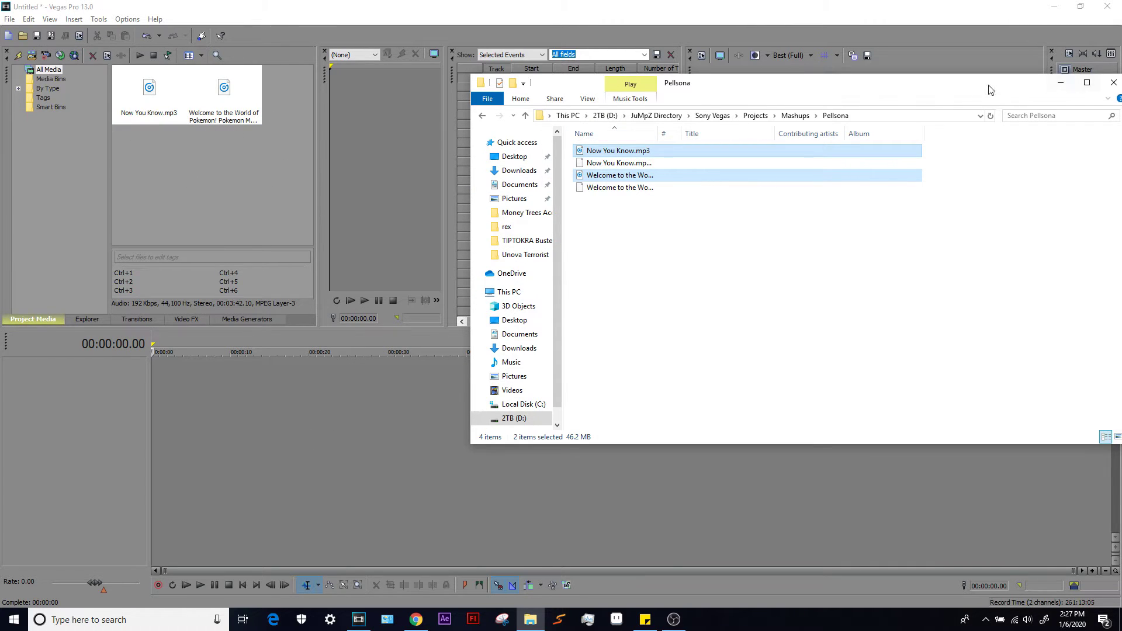
pyautogui.click(1113, 82)
pyautogui.click(244, 211)
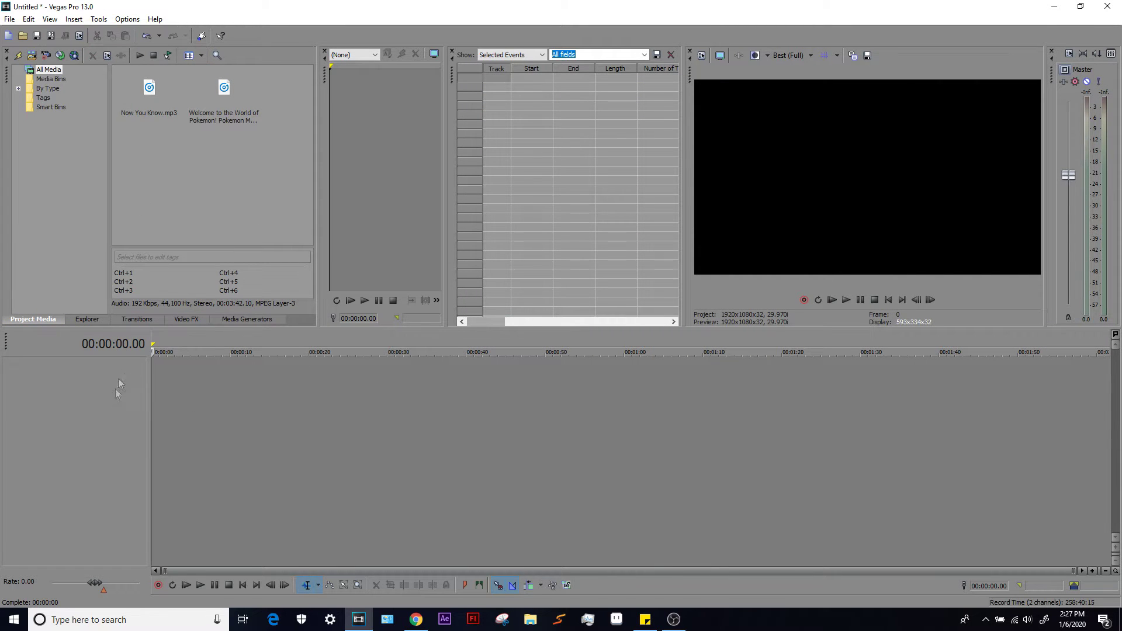
pyautogui.click(187, 108)
# Step: Place the Pokemon mp3 and Now You Know.mp3 on the timeline
pyautogui.click(201, 167)
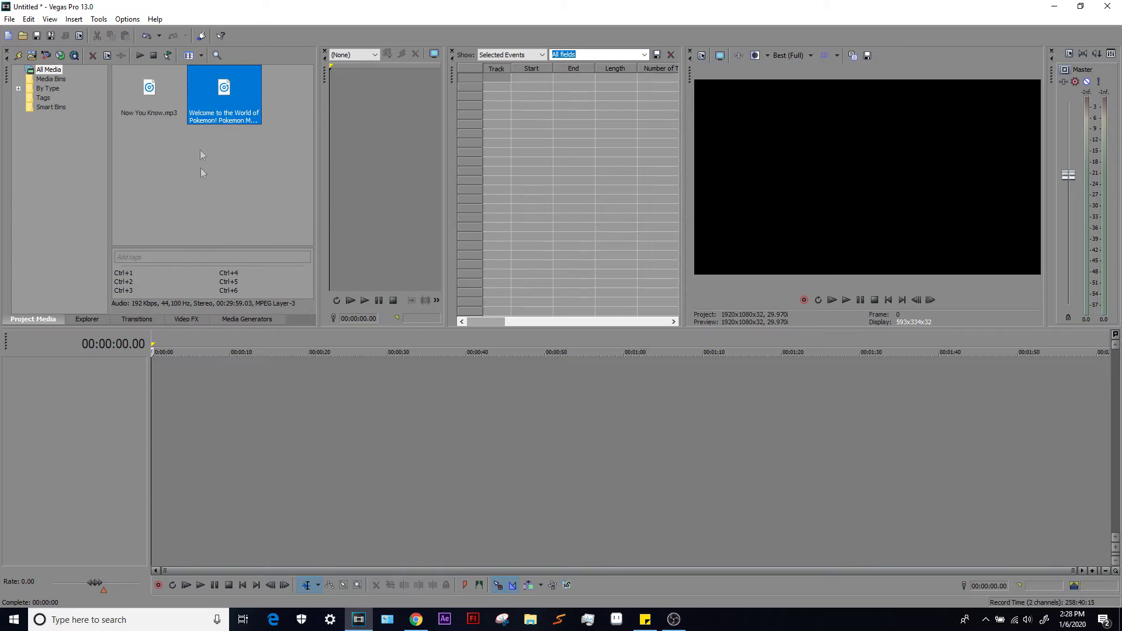
pyautogui.click(184, 159)
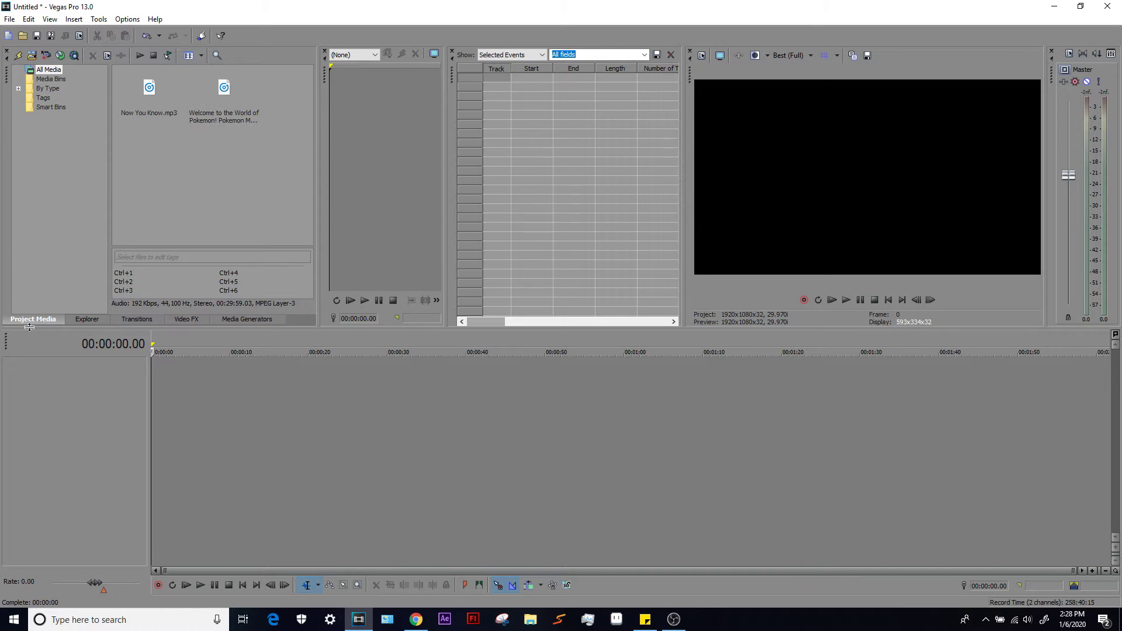
pyautogui.moveTo(225, 97); pyautogui.dragTo(71, 439)
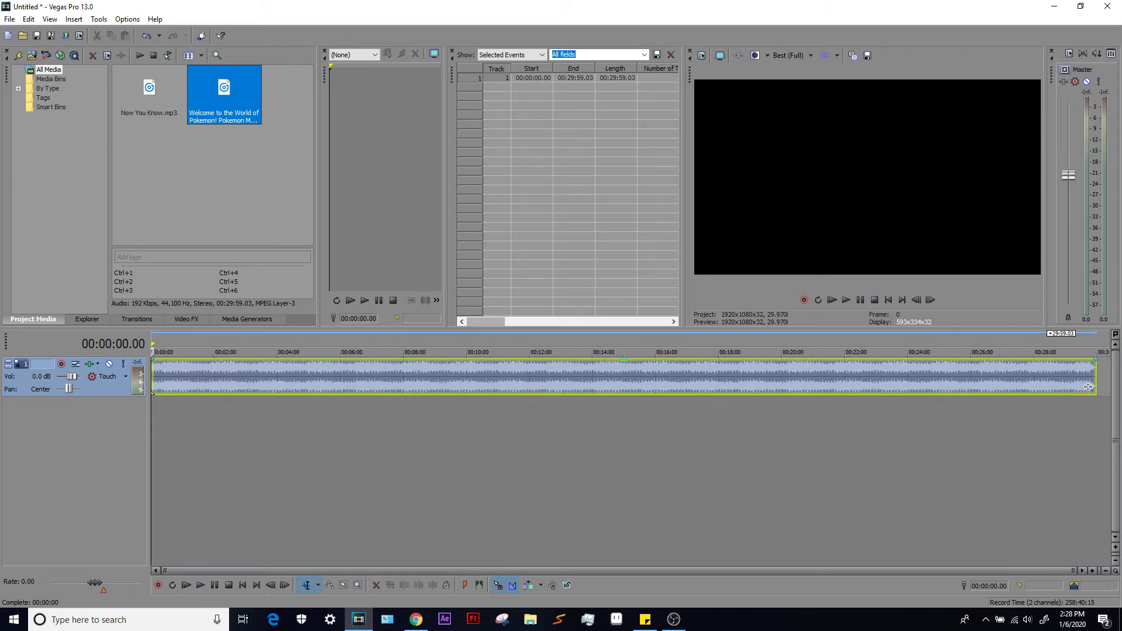
pyautogui.moveTo(149, 93); pyautogui.dragTo(266, 416)
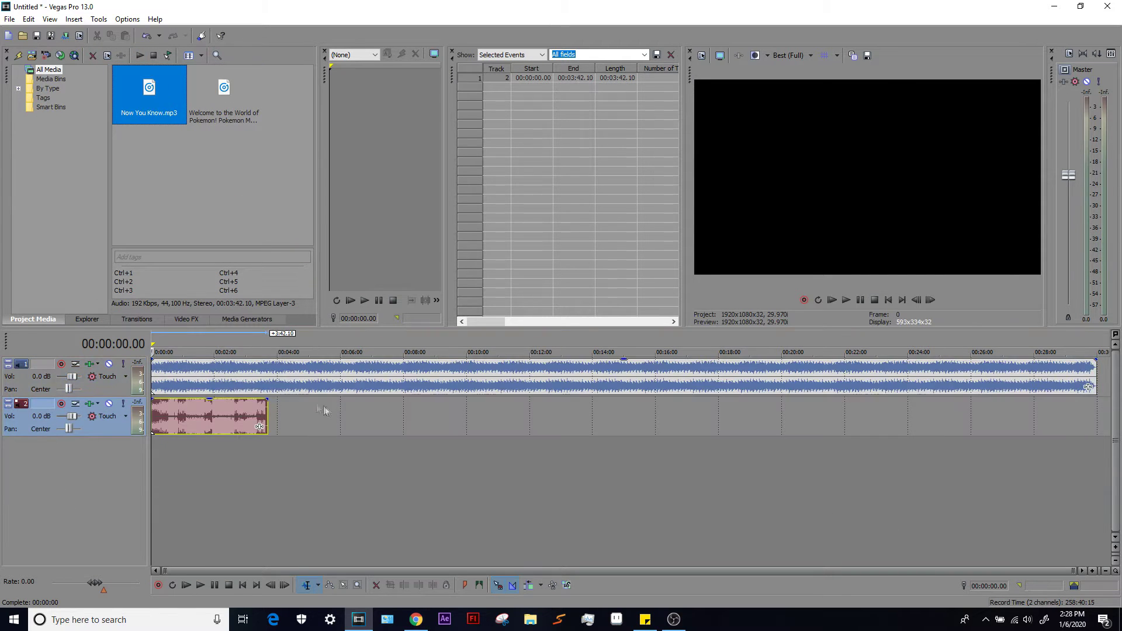
# Step: Rearrange the tracks so Now You Know sits on its own track, deleting the extra tracks
pyautogui.hscroll(2, 1028, 374)
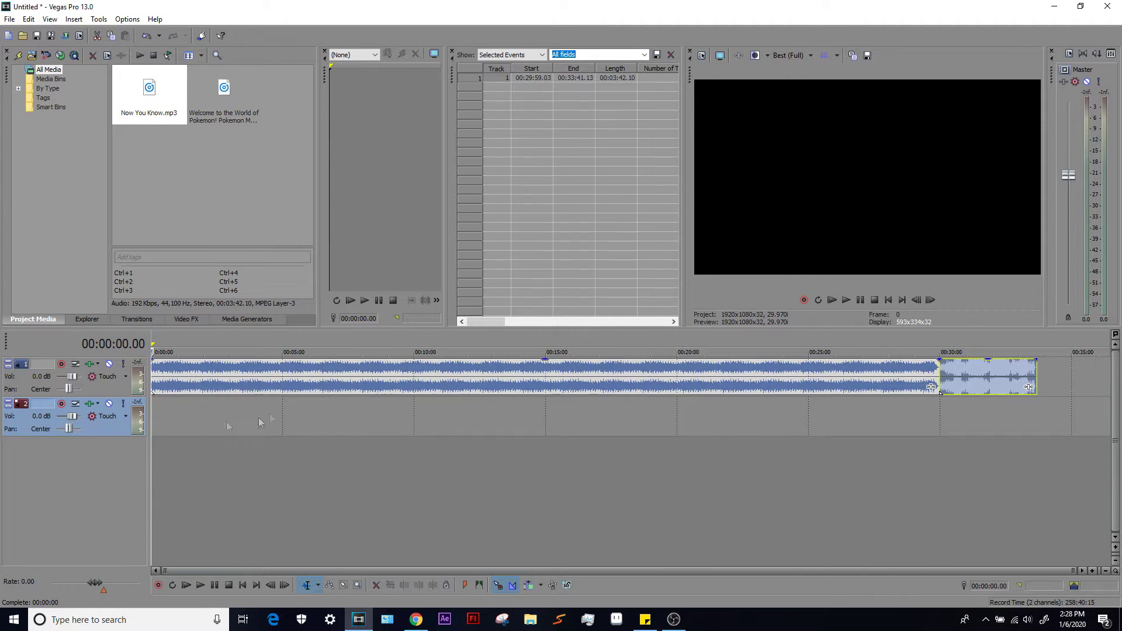
pyautogui.rightClick(38, 422)
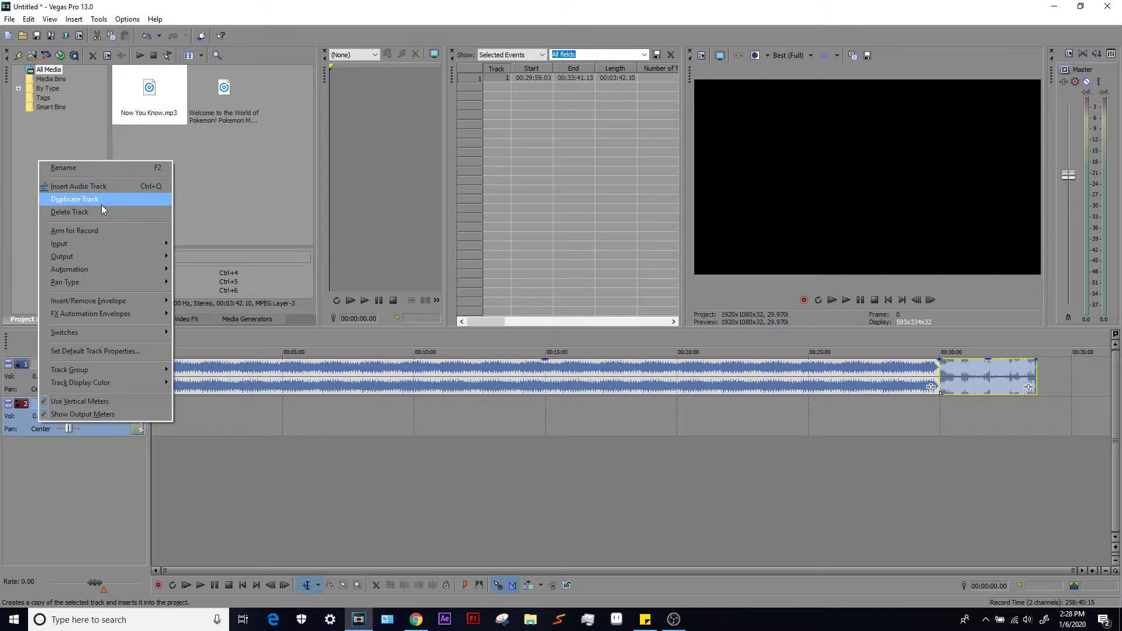
pyautogui.click(103, 210)
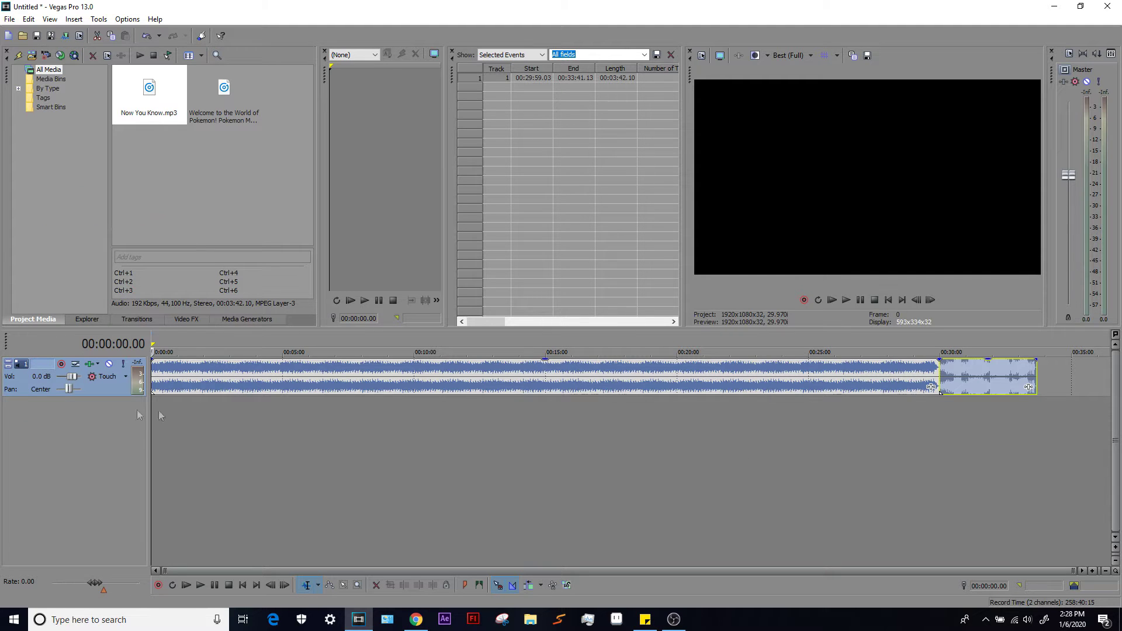
pyautogui.moveTo(958, 377); pyautogui.dragTo(951, 426)
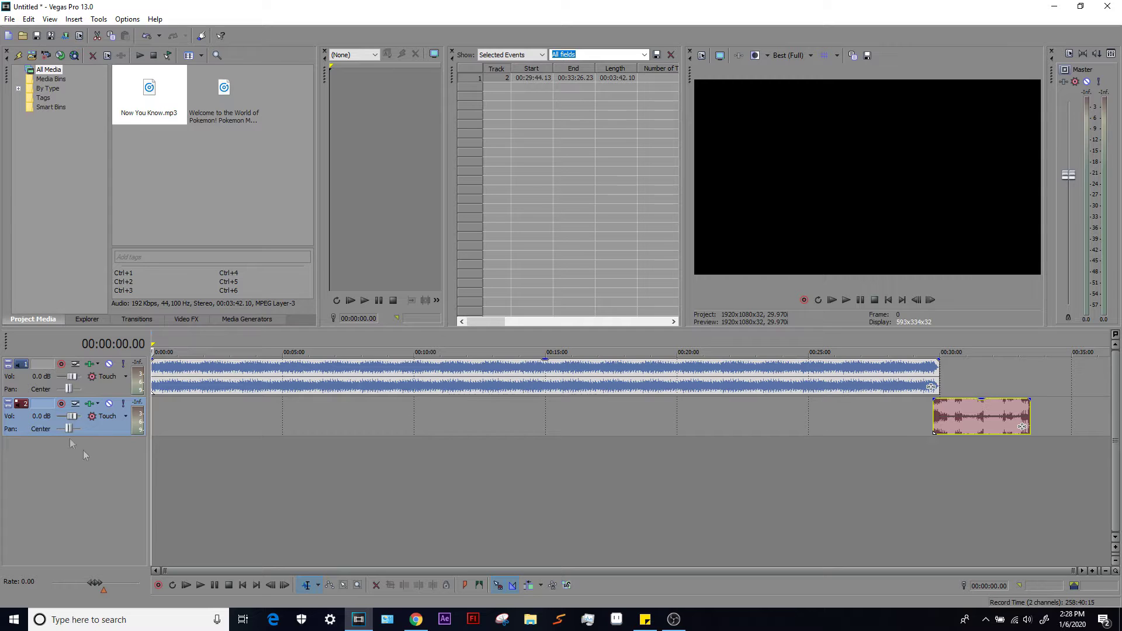
pyautogui.rightClick(31, 495)
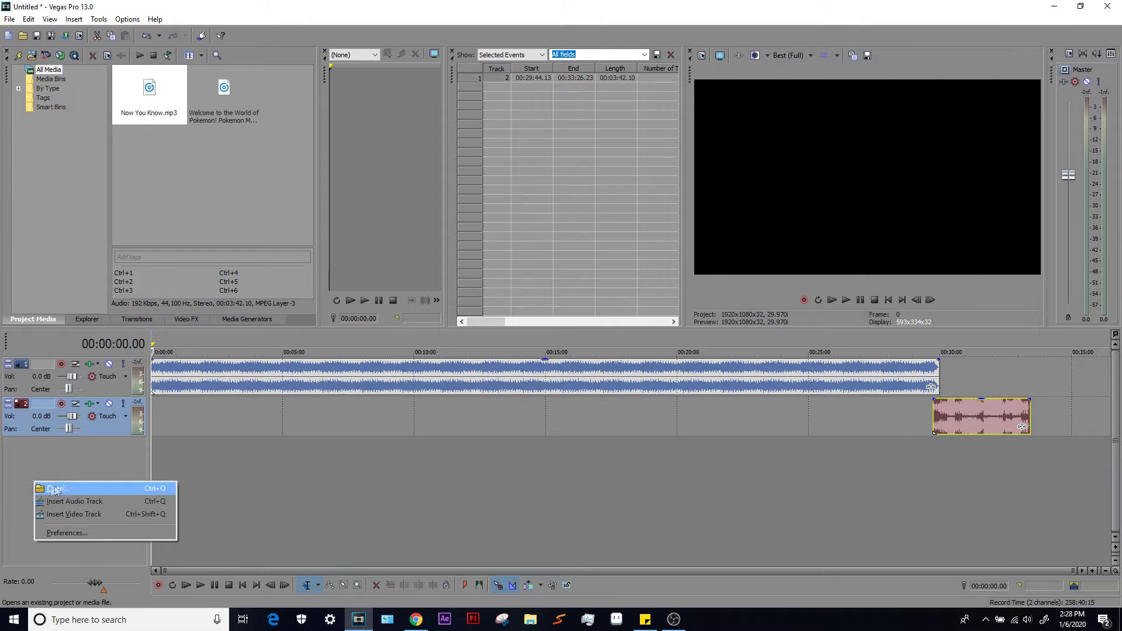
pyautogui.click(44, 502)
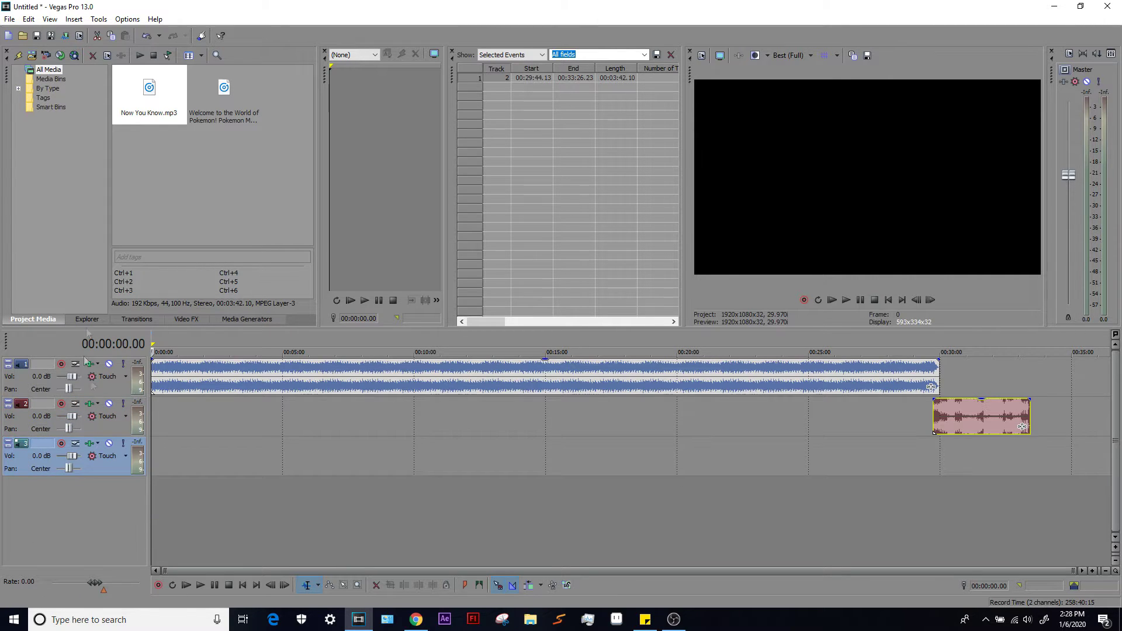
pyautogui.rightClick(24, 449)
pyautogui.click(53, 239)
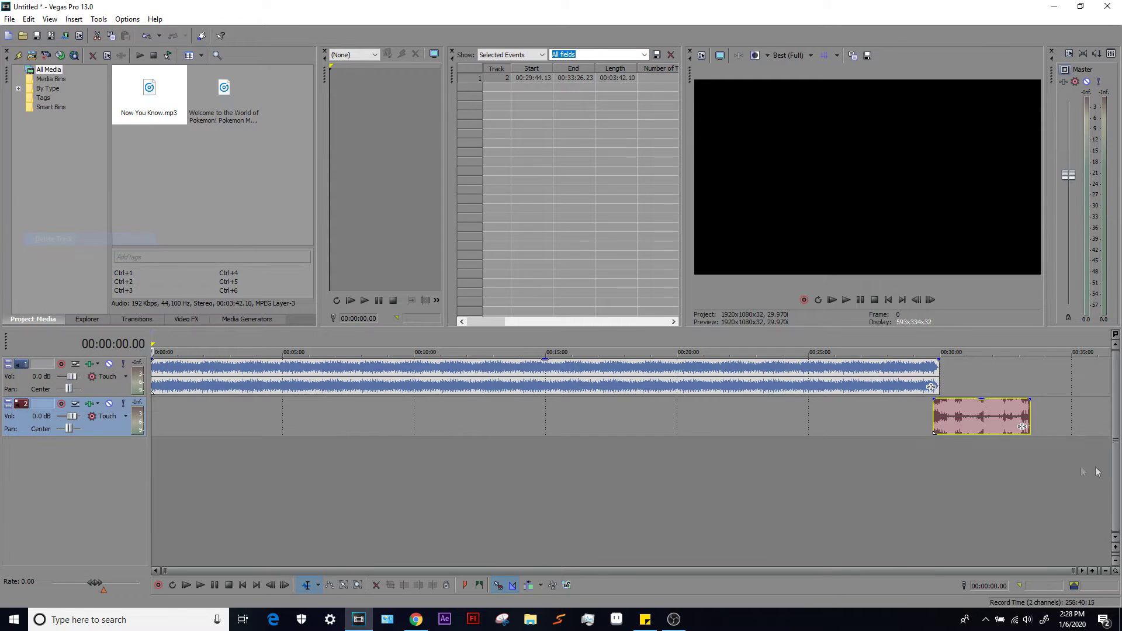
# Step: Move Now You Know to 0:00 and trim the Pokemon clip's end to match it
pyautogui.moveTo(981, 416); pyautogui.dragTo(200, 416)
pyautogui.click(937, 370)
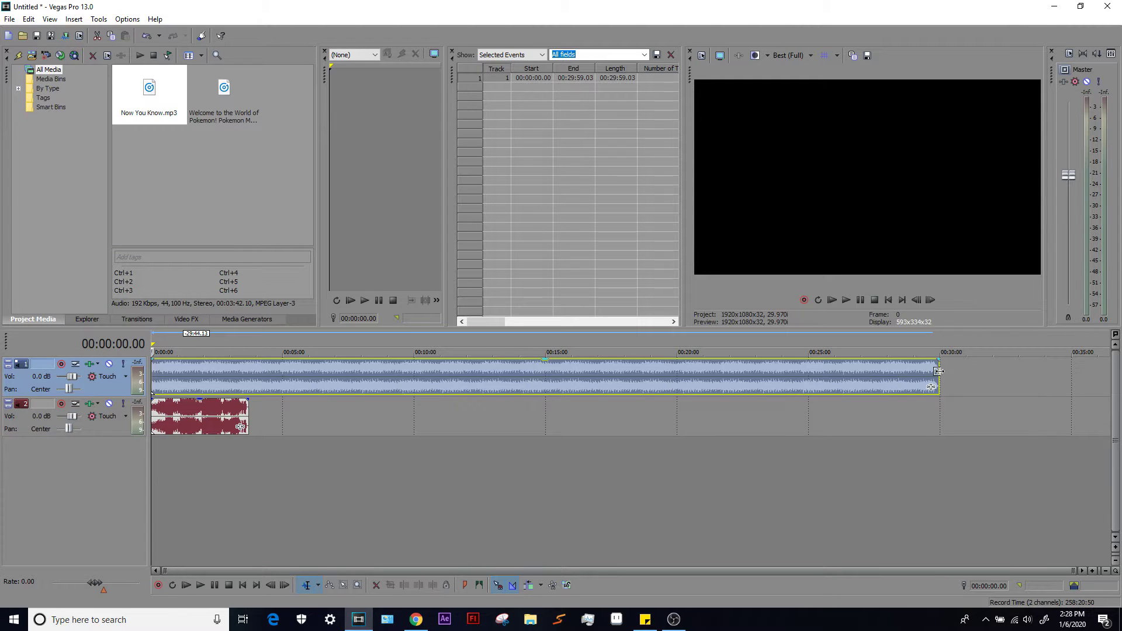
pyautogui.moveTo(939, 377); pyautogui.dragTo(249, 377)
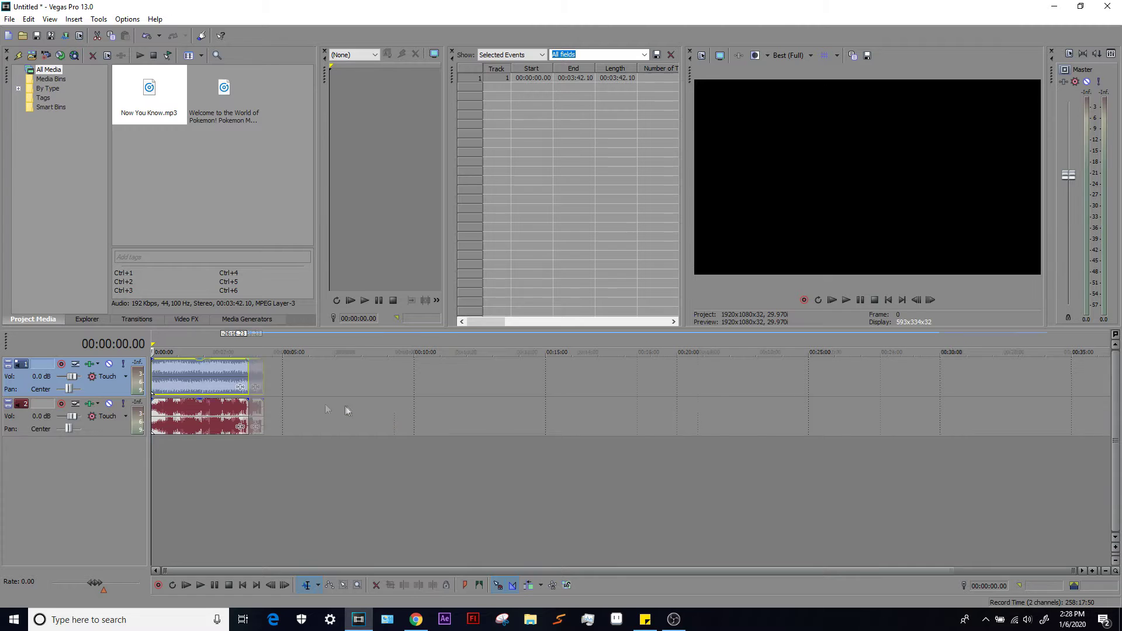
# Step: Zoom the timeline and switch over to the sticky notes
pyautogui.scroll(10, 362, 403)
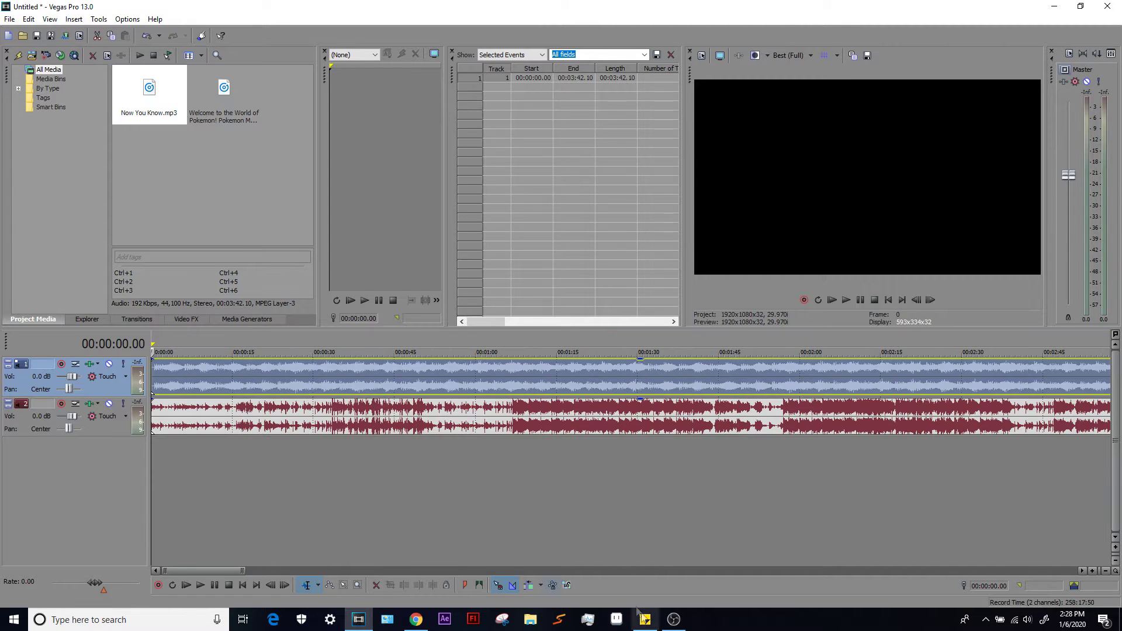
pyautogui.scroll(-2, 614, 535)
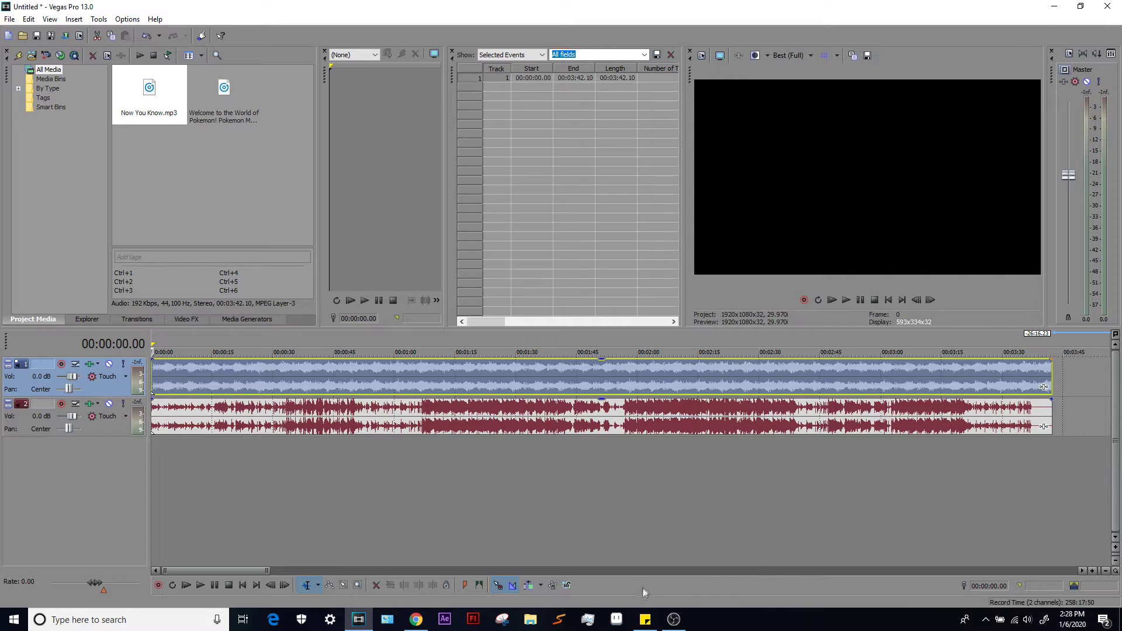
pyautogui.click(645, 619)
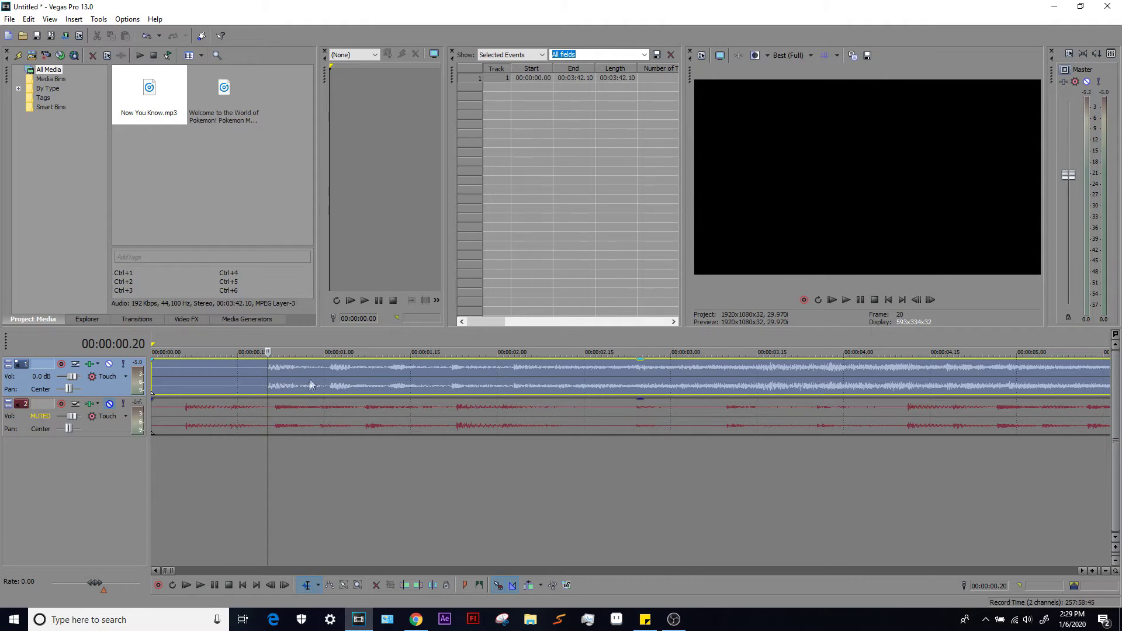
# Step: Place the cursor at 00:00:01.09 and trim the Pokemon clip down to 0:48.22
pyautogui.scroll(1, 747, 369)
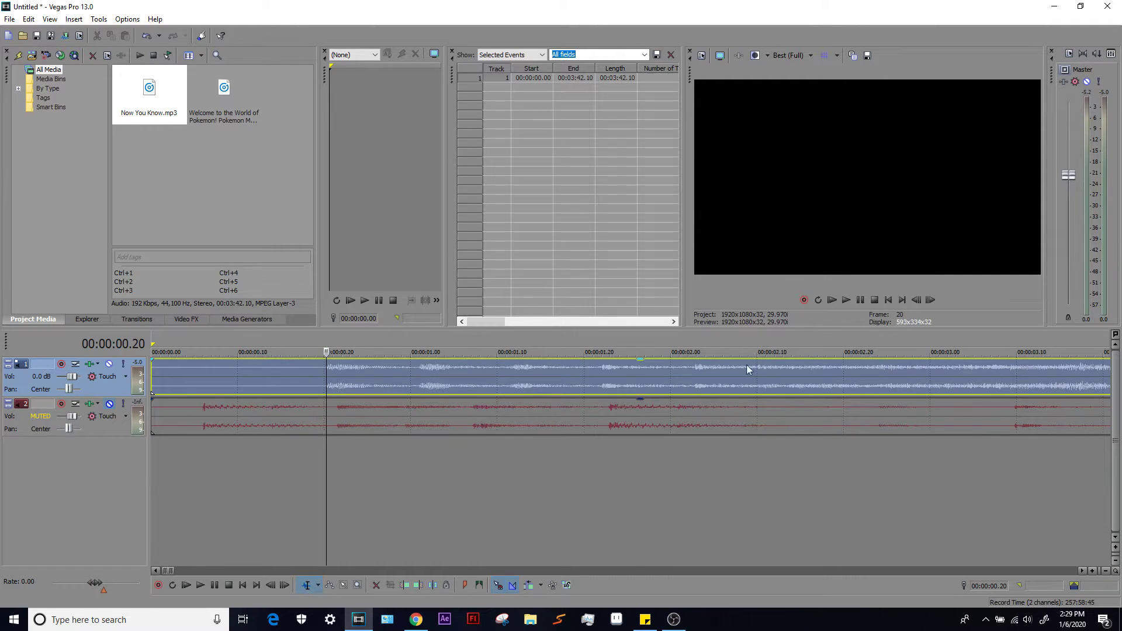
pyautogui.click(695, 368)
pyautogui.scroll(3, 540, 407)
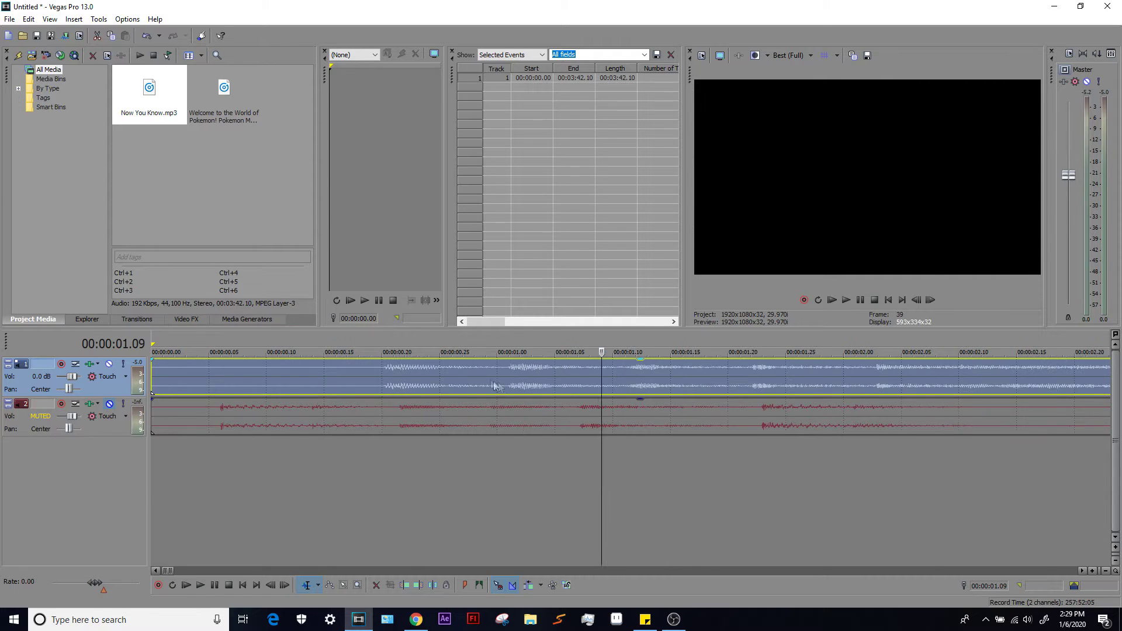
pyautogui.scroll(-15, 494, 385)
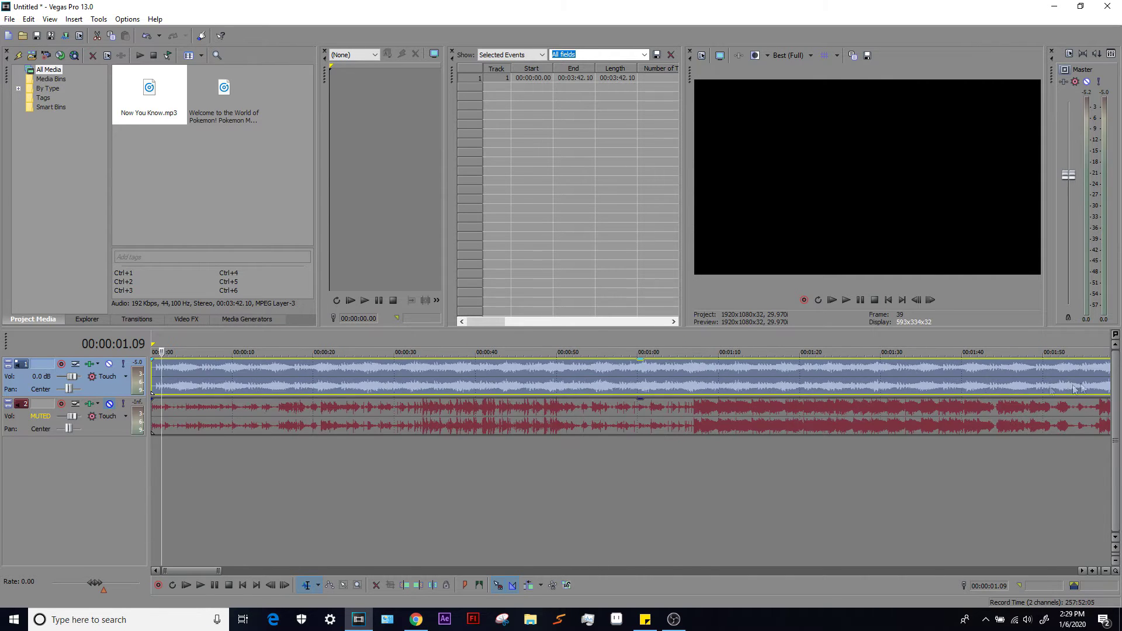
pyautogui.scroll(-5, 1075, 388)
pyautogui.moveTo(602, 379); pyautogui.dragTo(180, 368)
# Step: Trim the track 1 Pokemon clip to 2.13 seconds long, from 00:00:00.00
pyautogui.scroll(8, 764, 380)
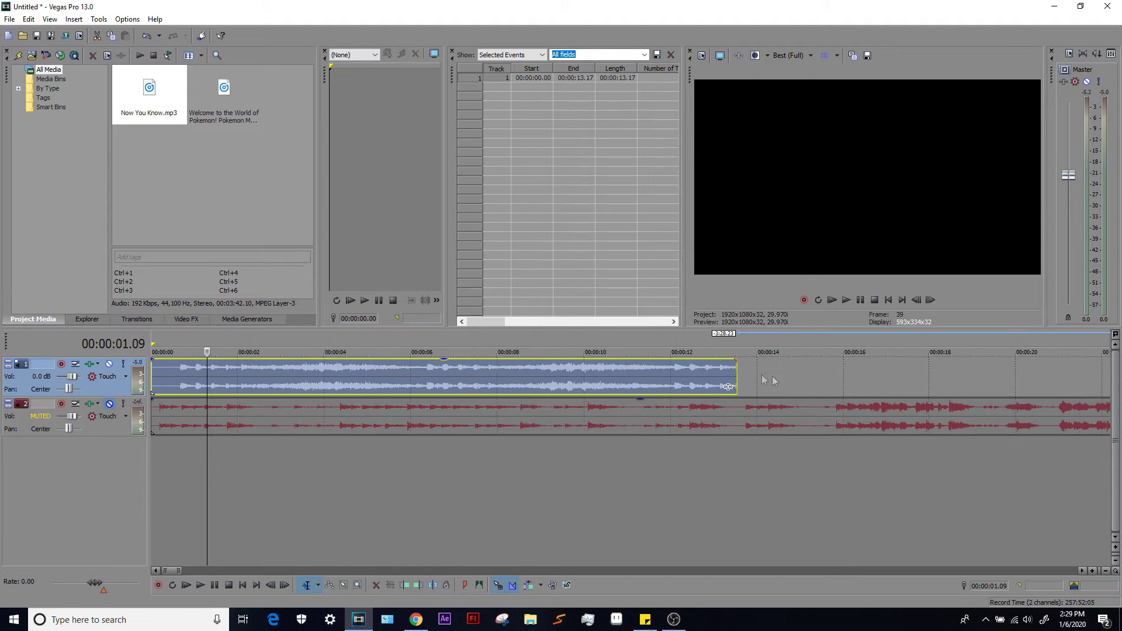
pyautogui.moveTo(736, 376); pyautogui.dragTo(239, 377)
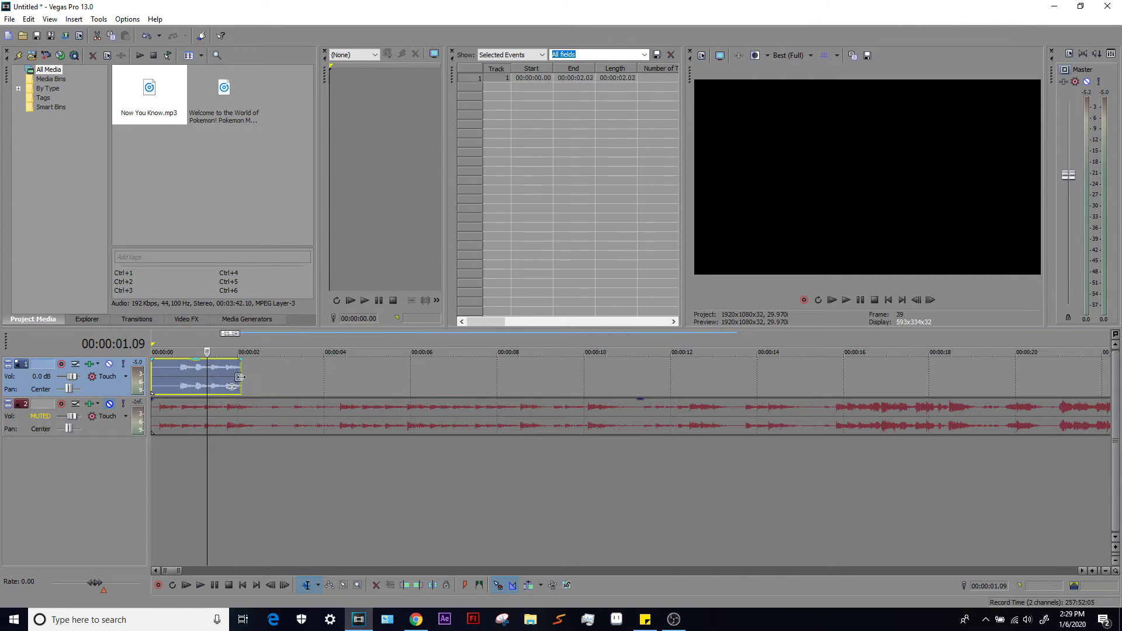
pyautogui.scroll(4, 240, 377)
pyautogui.moveTo(509, 377); pyautogui.dragTo(578, 375)
pyautogui.click(267, 377)
pyautogui.scroll(1, 267, 377)
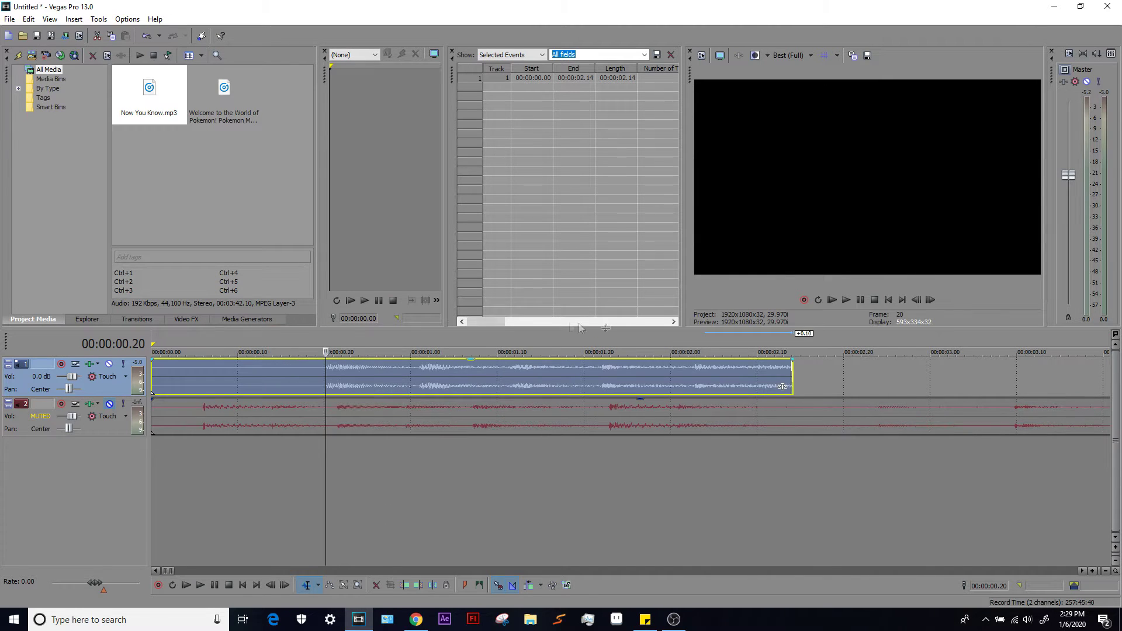
pyautogui.moveTo(782, 386)
pyautogui.mouseDown()
pyautogui.moveTo(710, 384)
pyautogui.moveTo(777, 380)
pyautogui.mouseUp()
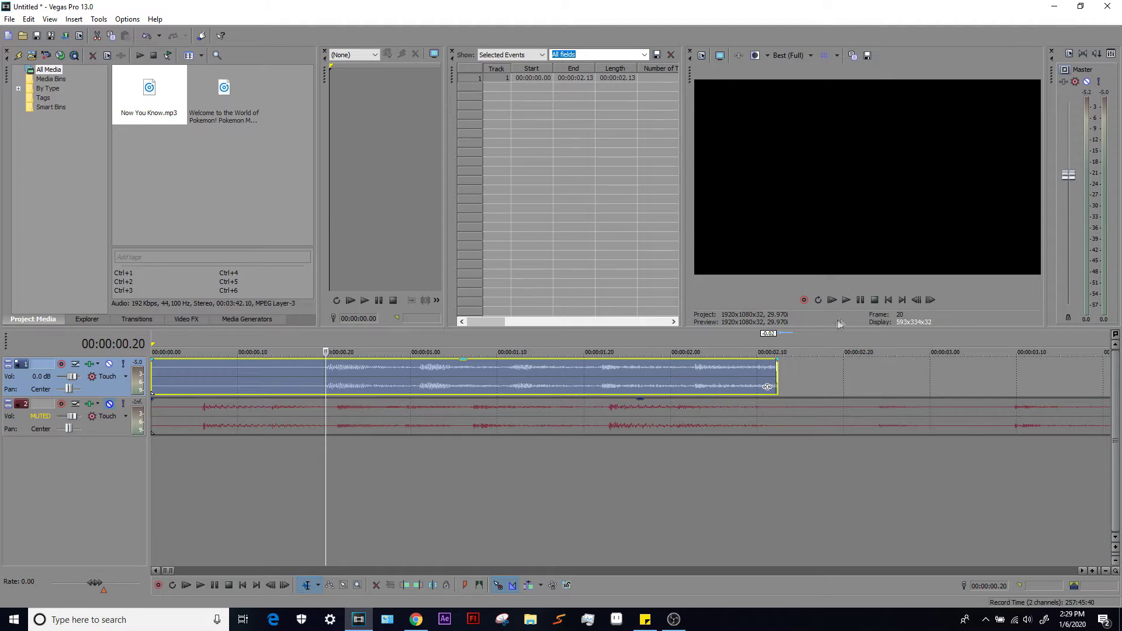
# Step: Play the 2.13-second clip twice to check the trim
pyautogui.click(846, 299)
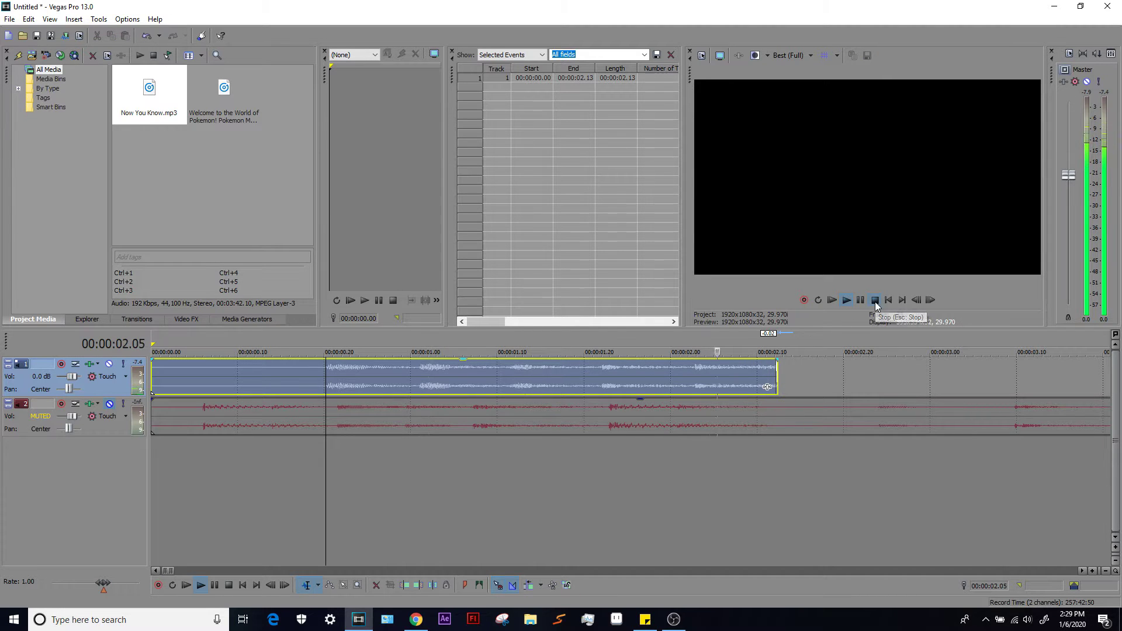
pyautogui.click(875, 301)
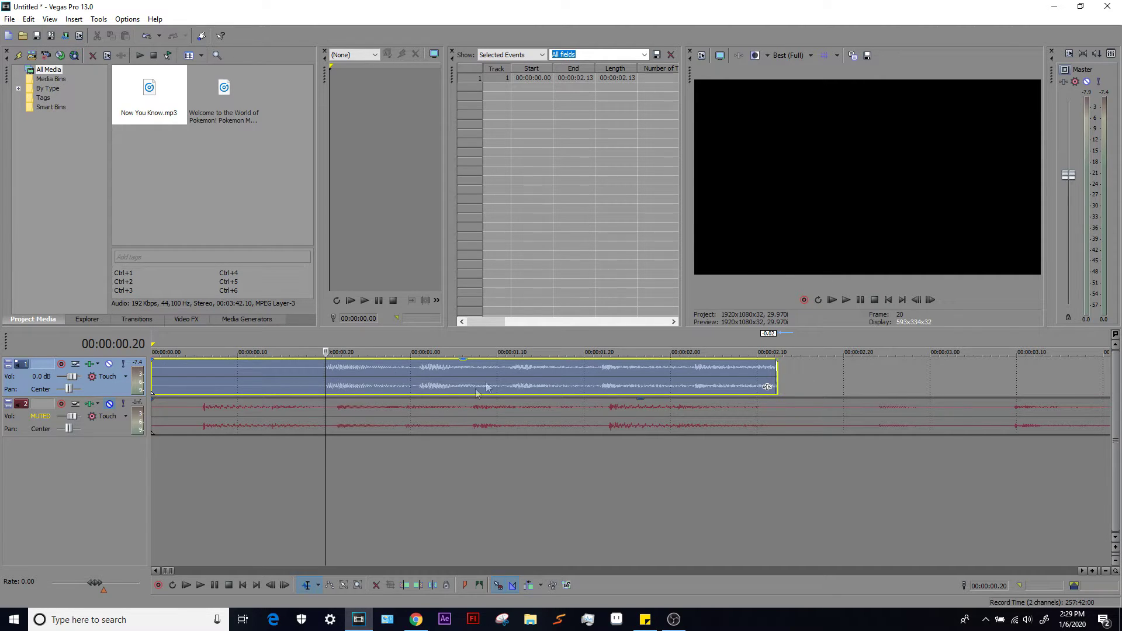
pyautogui.click(846, 300)
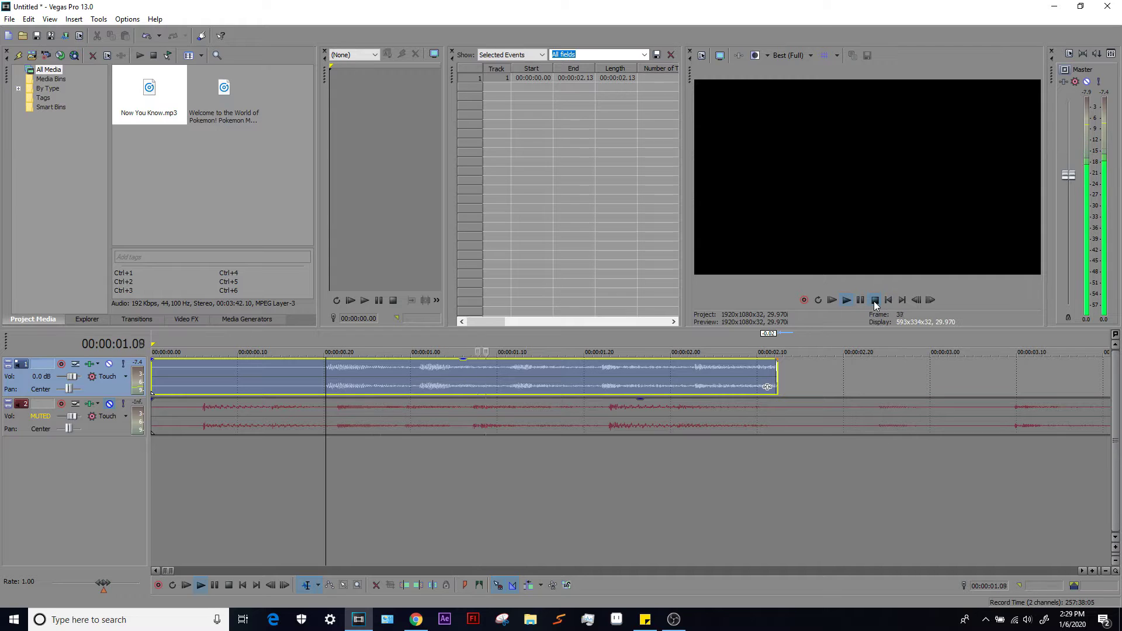
pyautogui.click(874, 300)
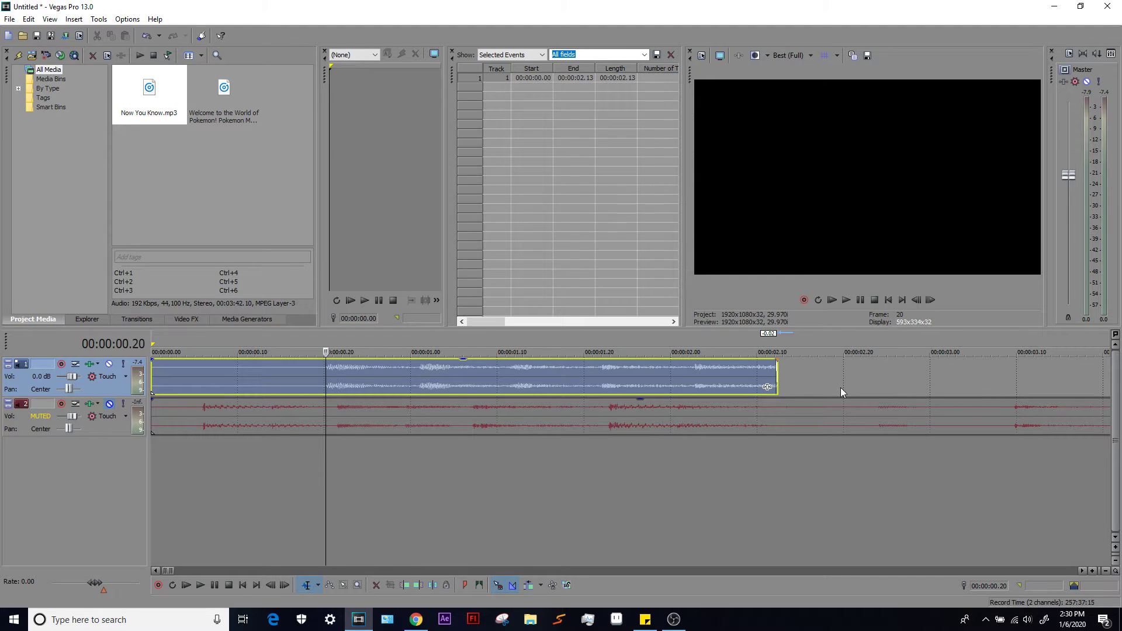
# Step: Drag the track 1 clip's end to loop it out to 00:00:05.02
pyautogui.scroll(-10, 465, 418)
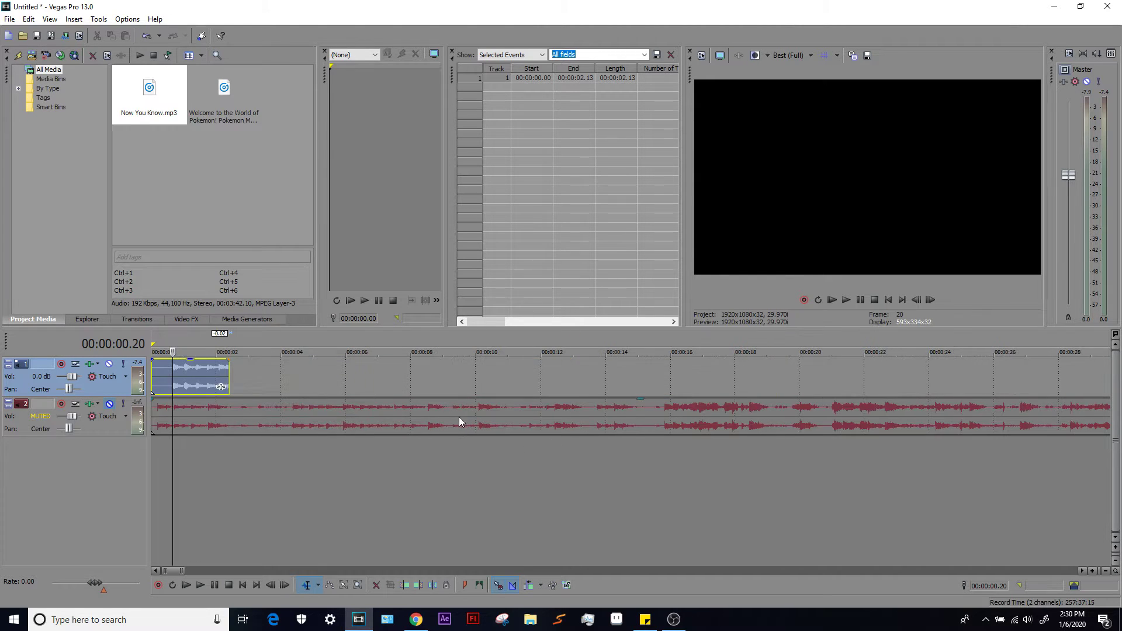
pyautogui.scroll(5, 297, 472)
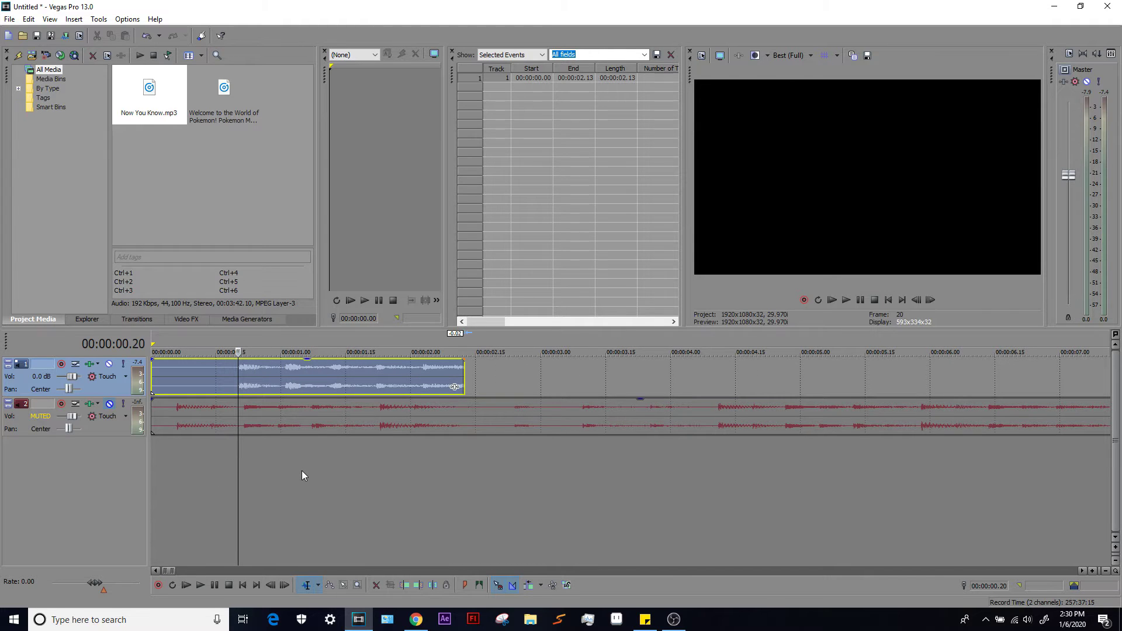
pyautogui.scroll(1, 302, 471)
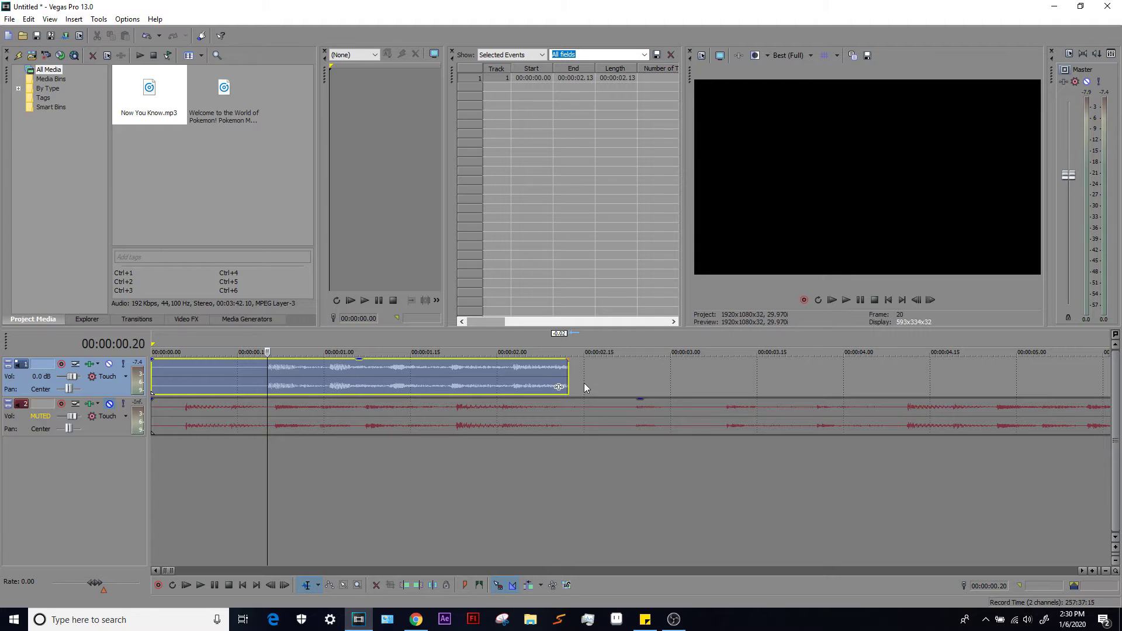
pyautogui.moveTo(567, 381); pyautogui.dragTo(1026, 381)
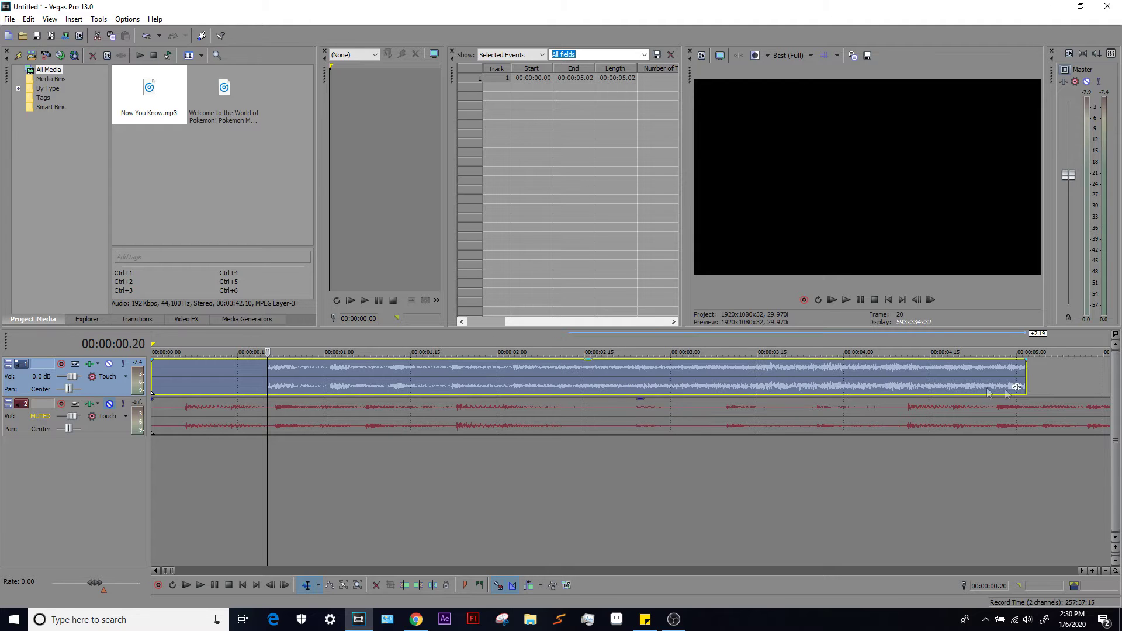
# Step: Play the 5.02-second looped clip several times to hear how it repeats
pyautogui.click(847, 301)
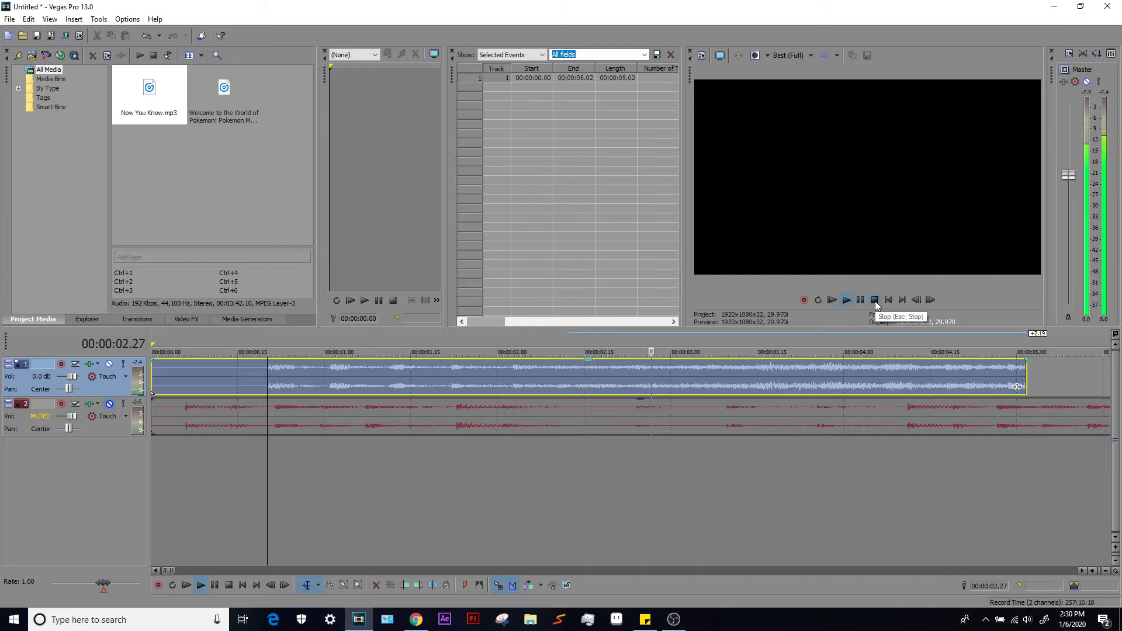
pyautogui.click(874, 301)
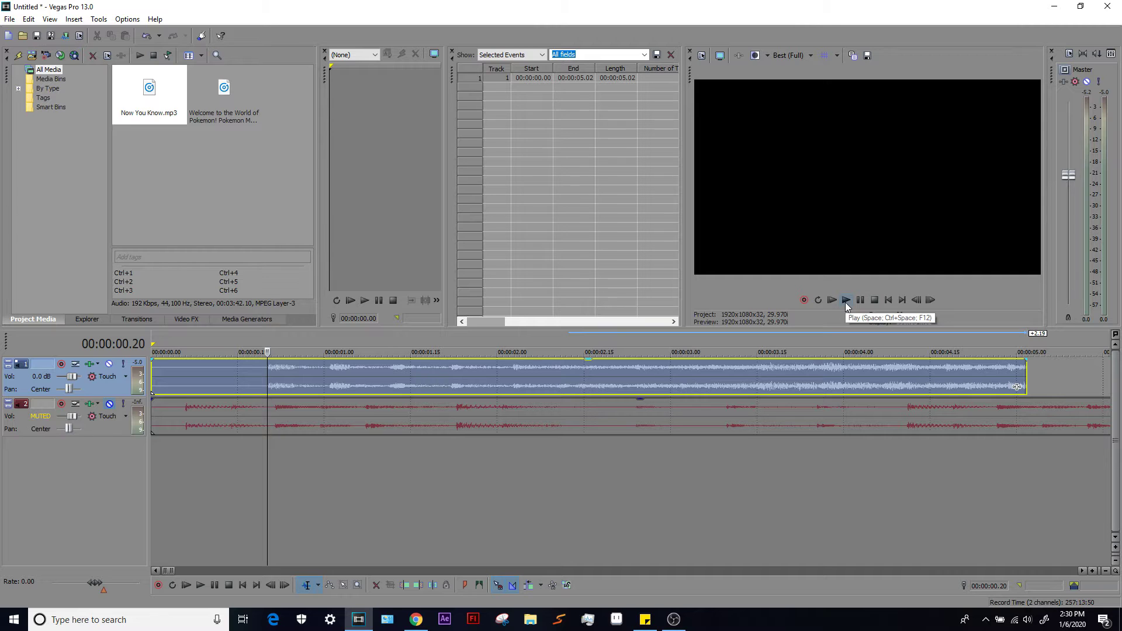
pyautogui.click(846, 301)
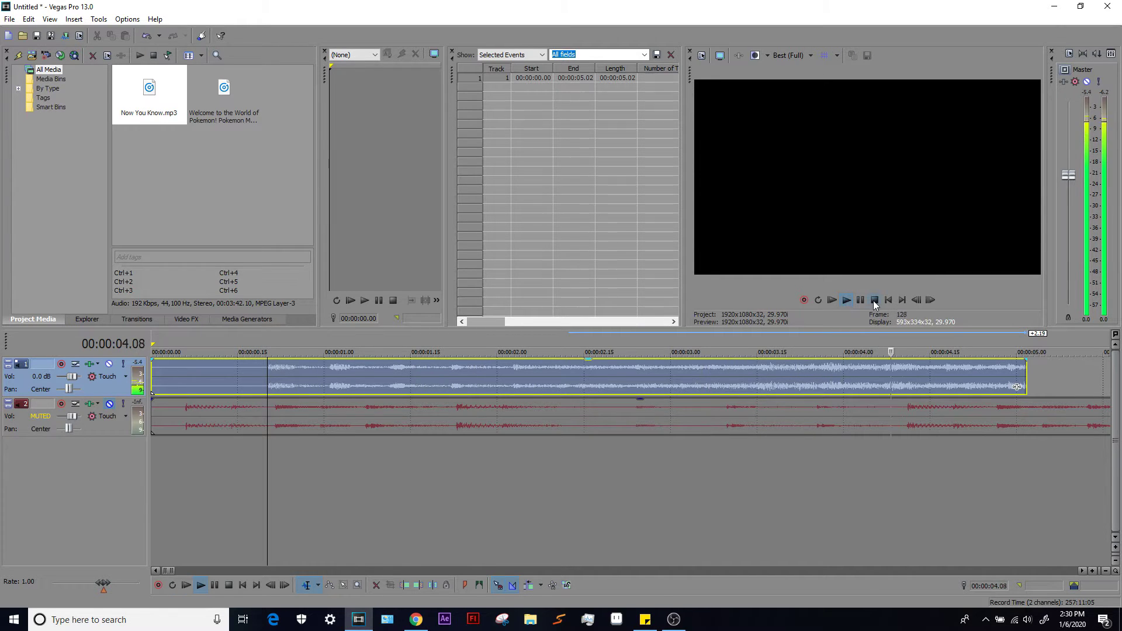
pyautogui.click(874, 301)
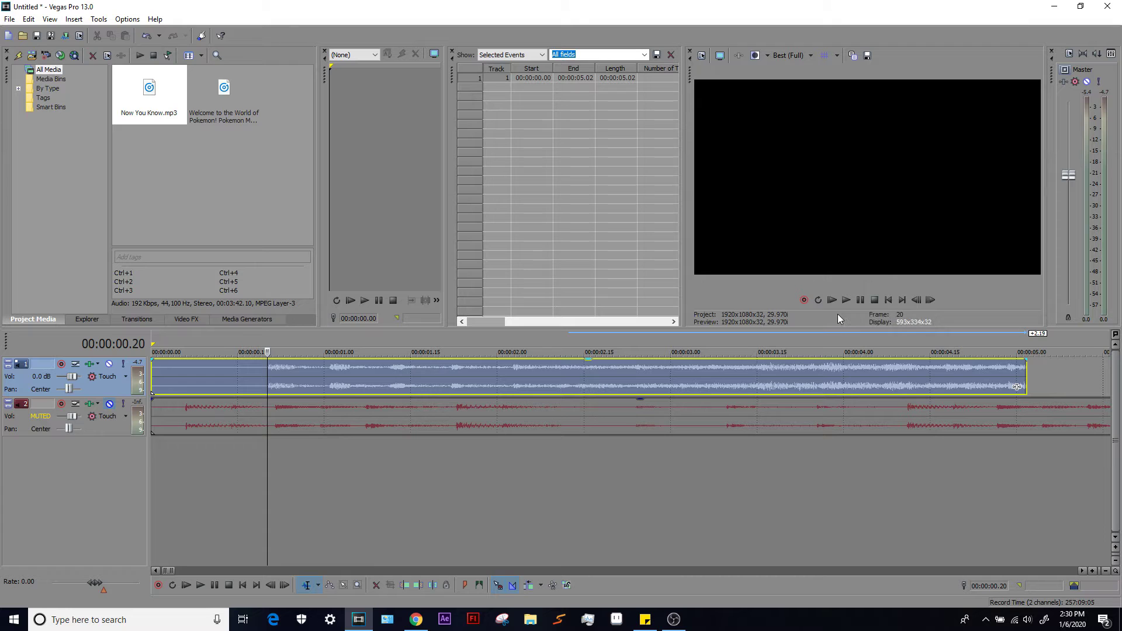
pyautogui.click(846, 301)
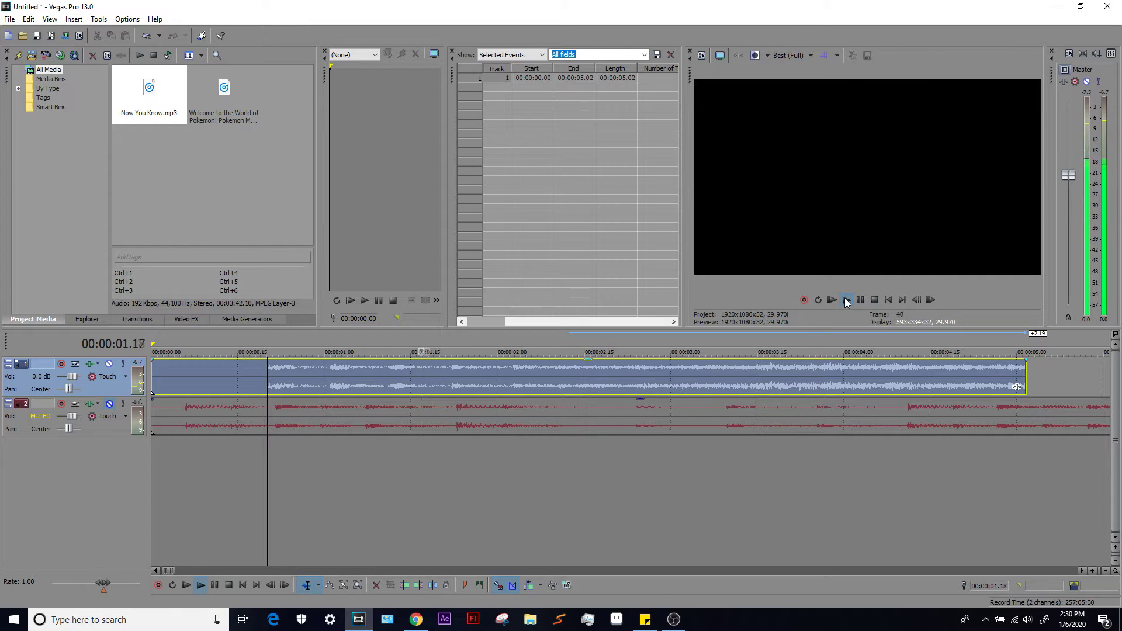
pyautogui.click(875, 301)
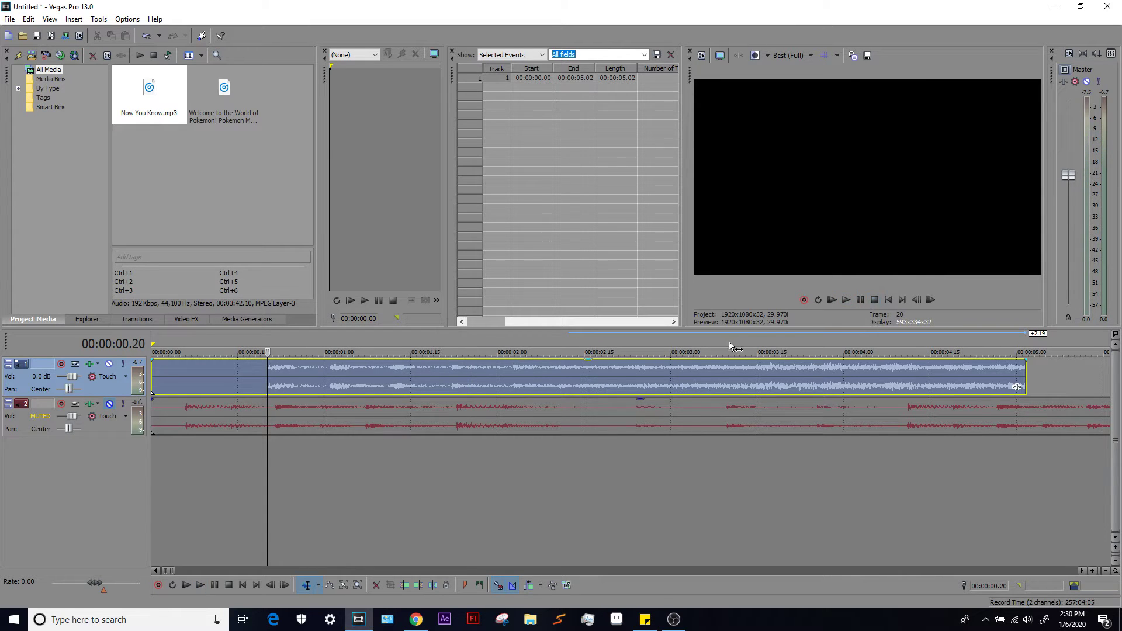
pyautogui.click(846, 300)
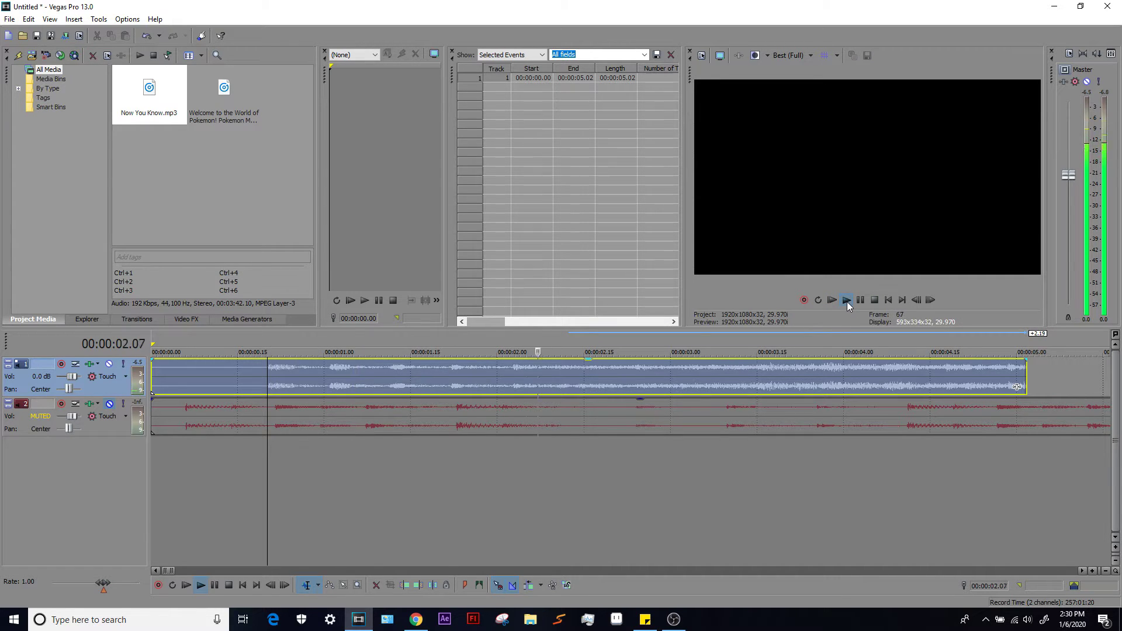
pyautogui.click(847, 300)
pyautogui.click(847, 301)
pyautogui.click(846, 301)
pyautogui.click(847, 302)
pyautogui.click(847, 301)
pyautogui.click(846, 301)
pyautogui.click(874, 300)
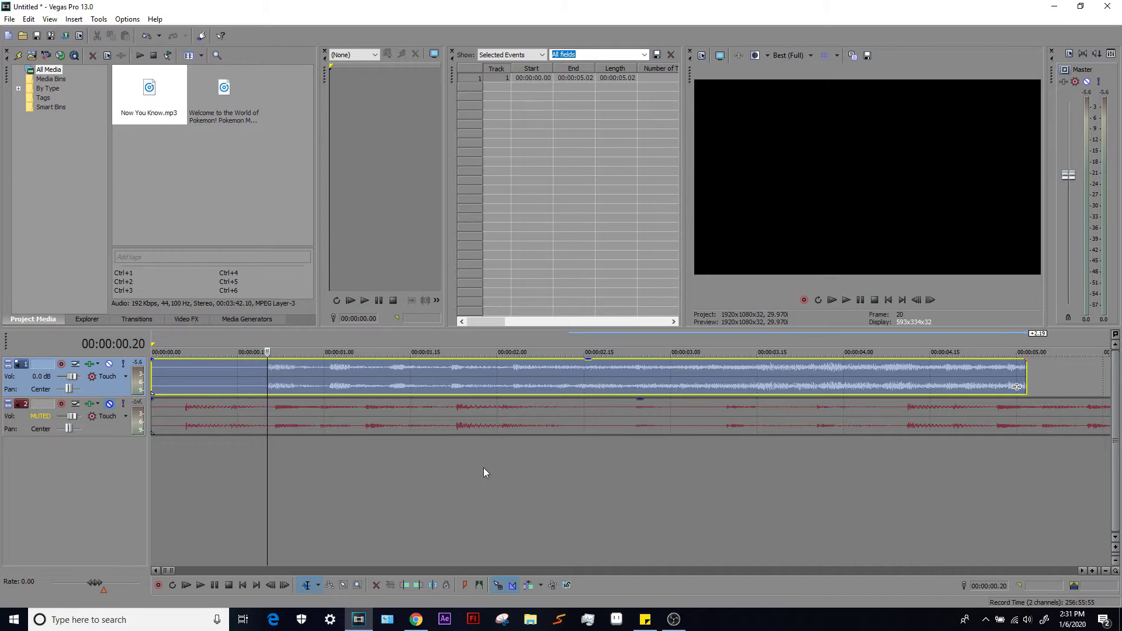
pyautogui.rightClick(412, 389)
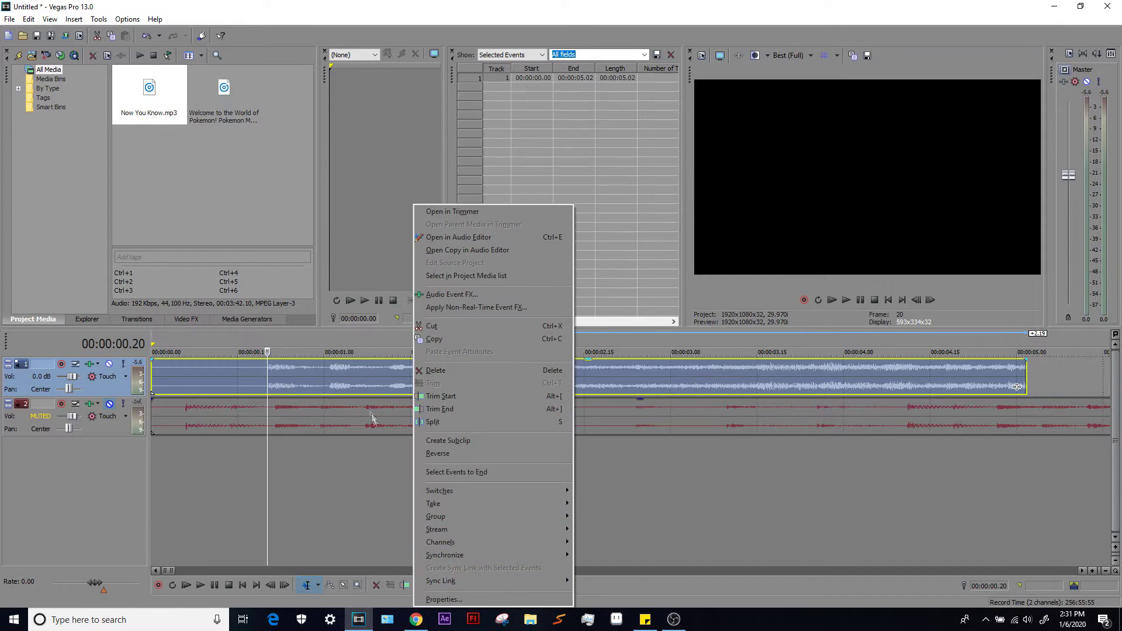
# Step: Change the looped clip's pitch change from -3 to 0 in its event properties
pyautogui.rightClick(353, 377)
pyautogui.click(384, 598)
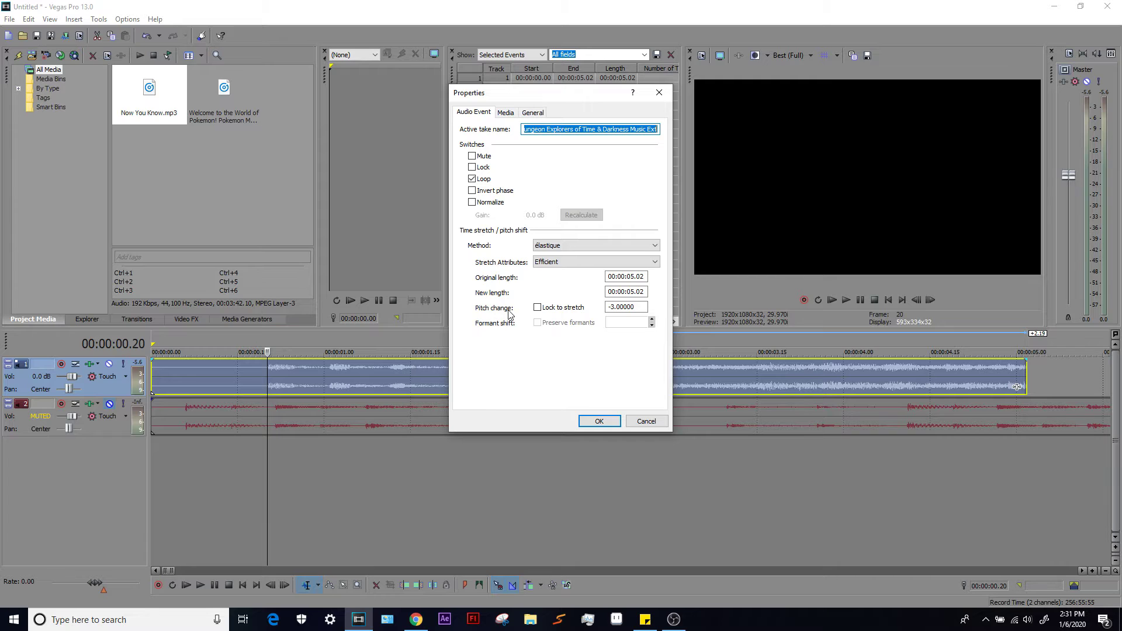
pyautogui.click(635, 308)
pyautogui.doubleClick(621, 307)
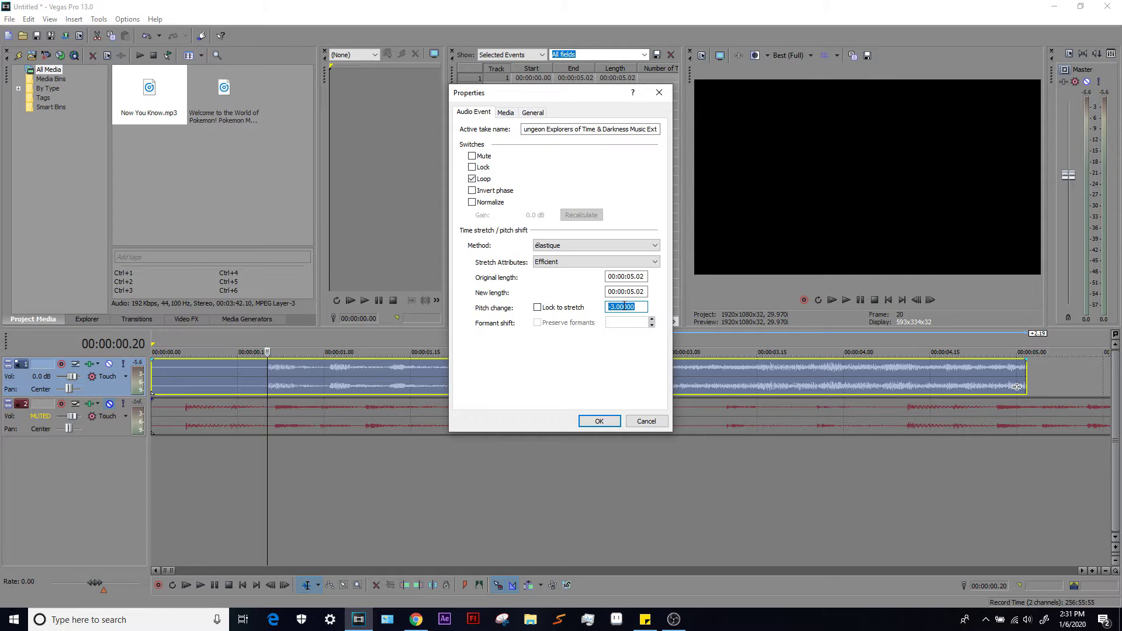
pyautogui.write('0')
pyautogui.click(601, 421)
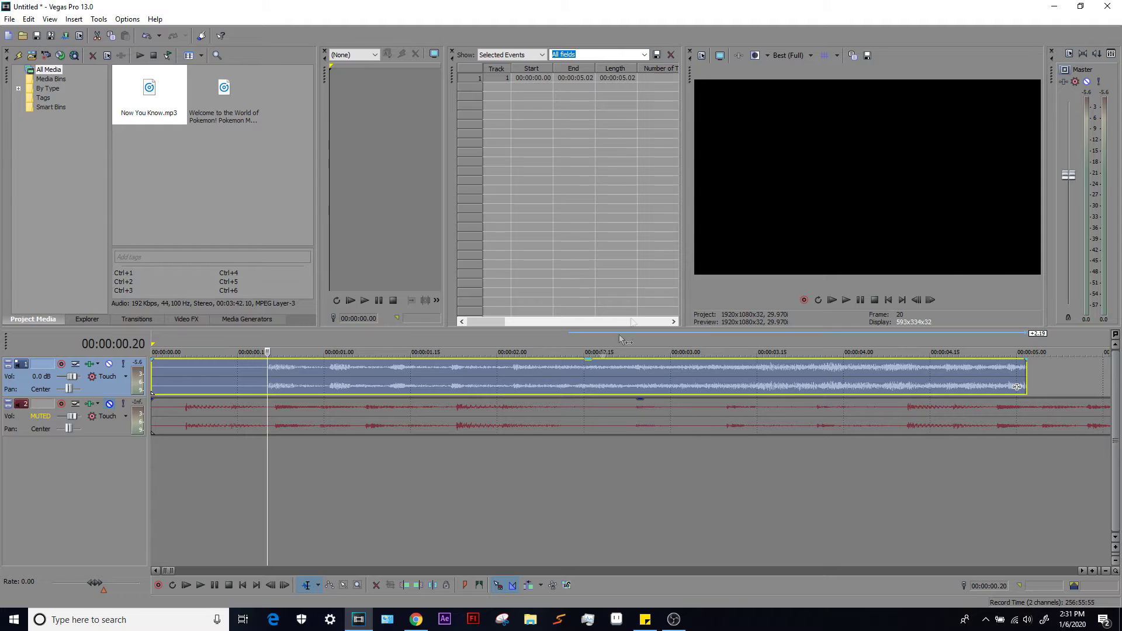
# Step: Play the clip briefly to hear the corrected pitch
pyautogui.click(846, 300)
pyautogui.click(873, 300)
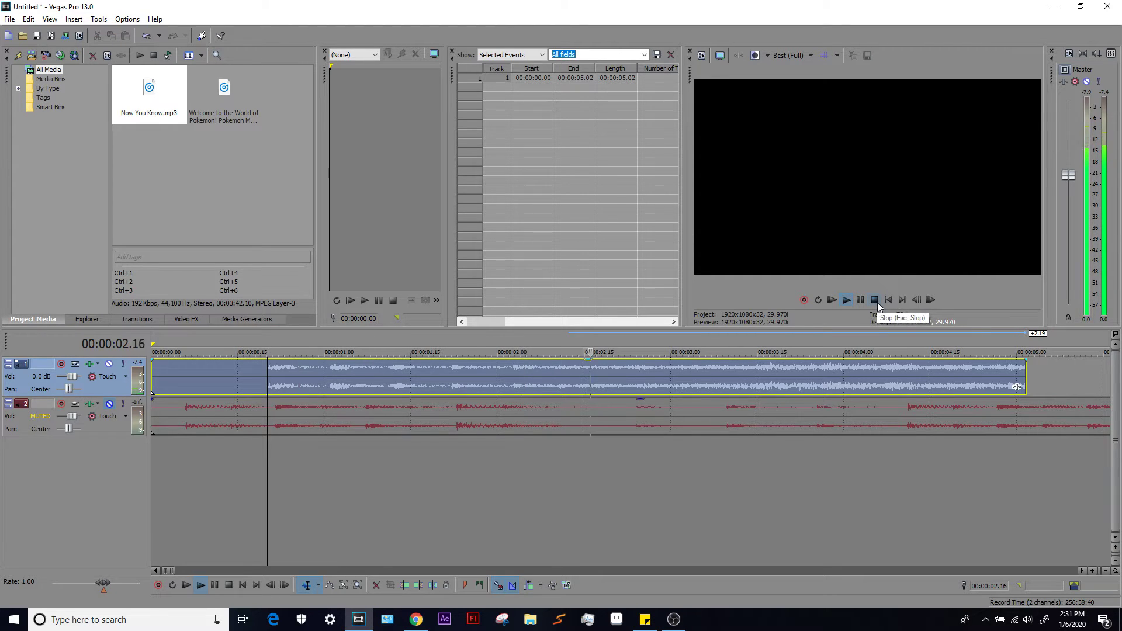
pyautogui.rightClick(424, 388)
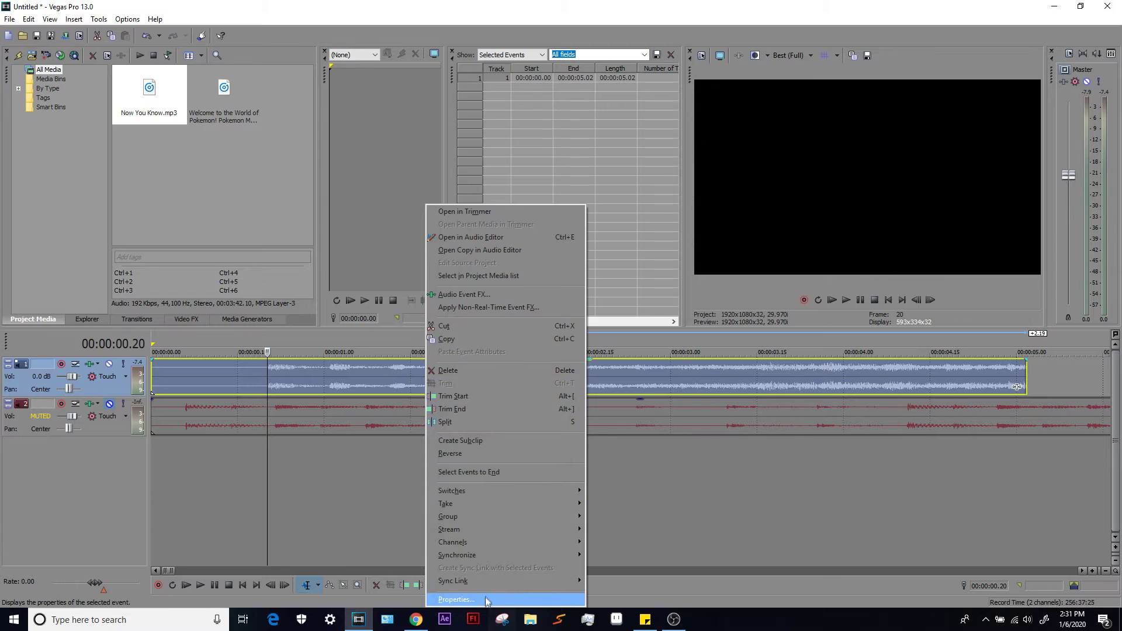
# Step: Open the event properties, close them unchanged, and briefly start and stop playback
pyautogui.click(456, 599)
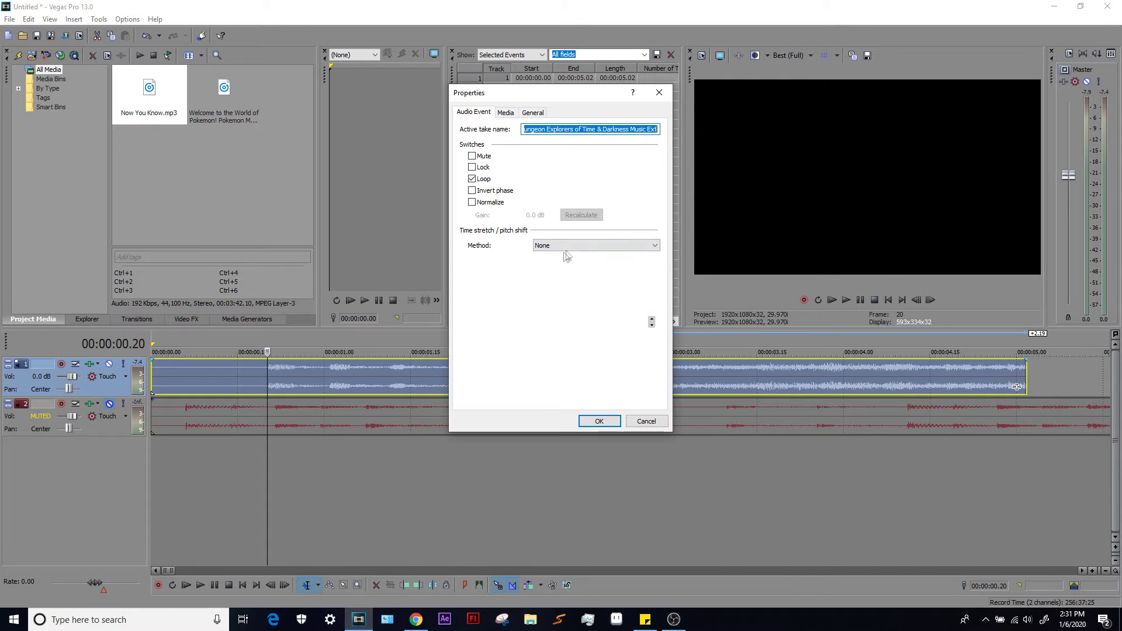
pyautogui.click(658, 93)
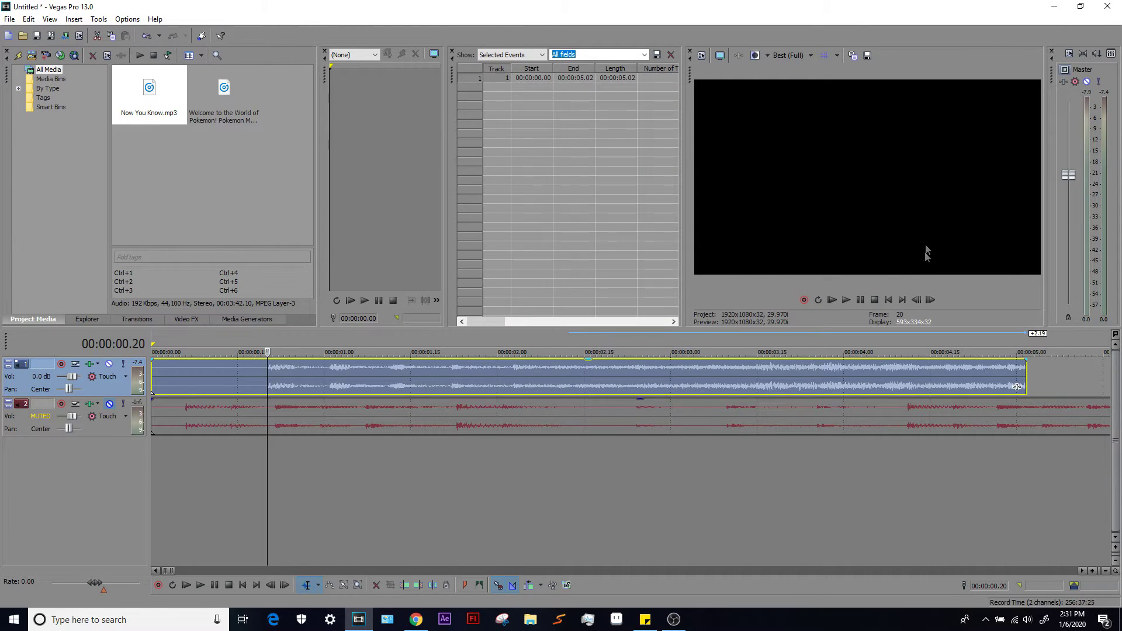
pyautogui.click(846, 300)
pyautogui.press('space')
# Step: Turn off Lock to stretch and set the clip's pitch change from 2 to 0
pyautogui.rightClick(527, 395)
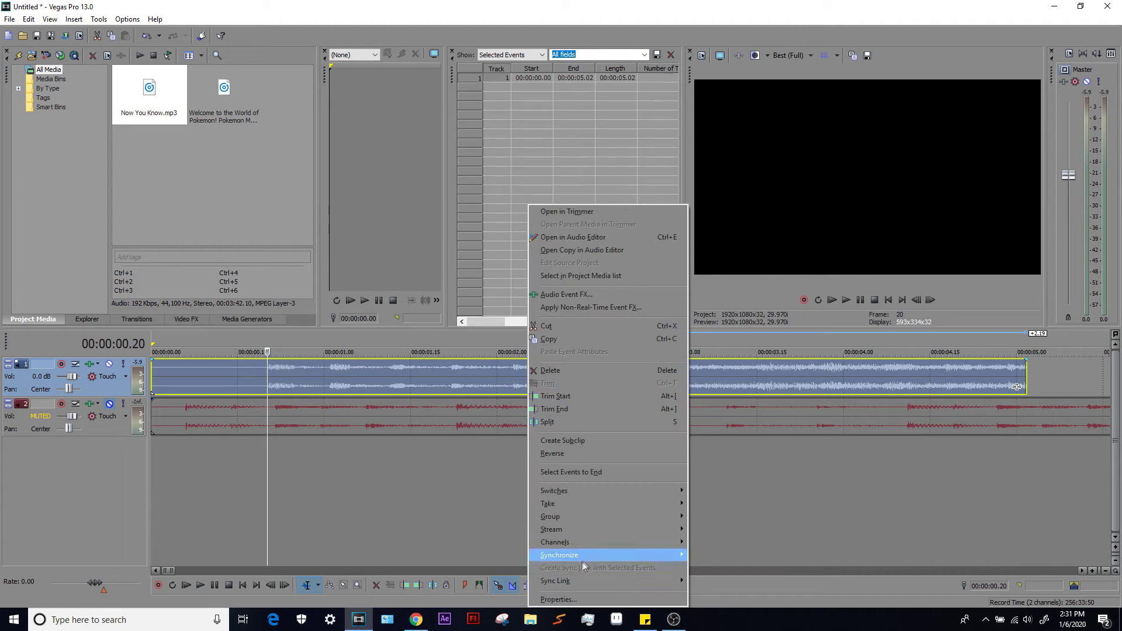
pyautogui.click(581, 601)
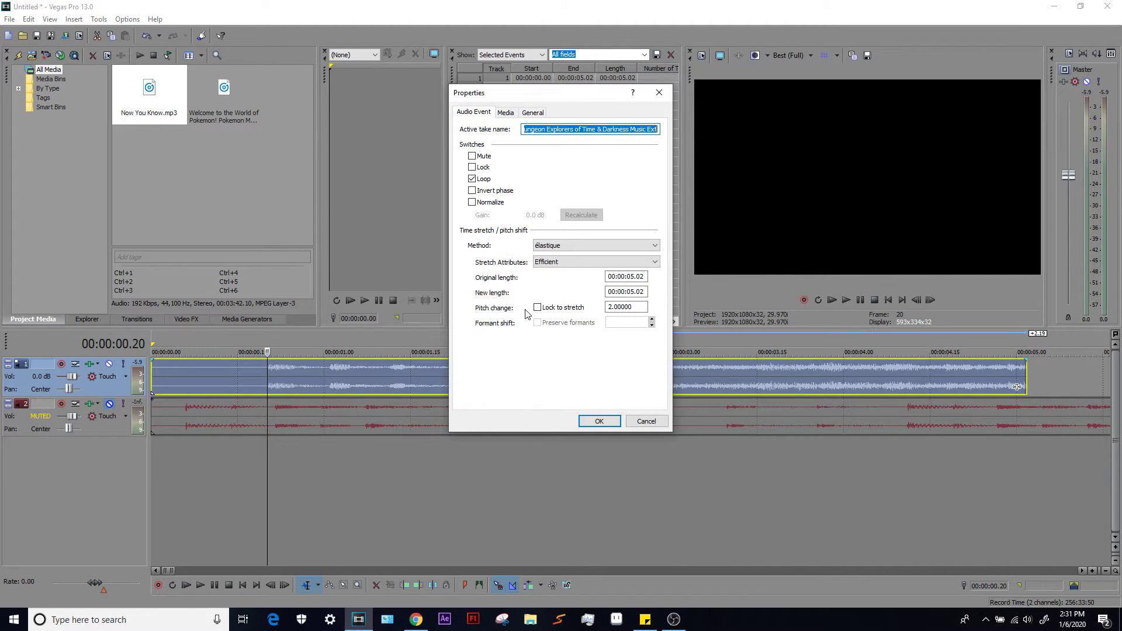
pyautogui.click(555, 309)
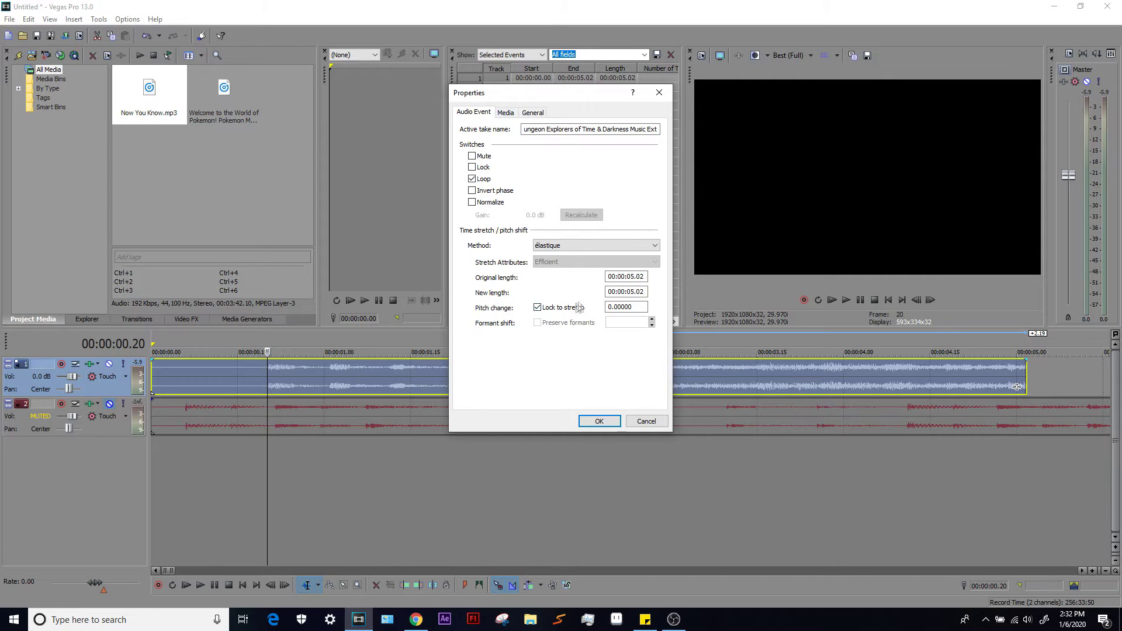
pyautogui.click(576, 308)
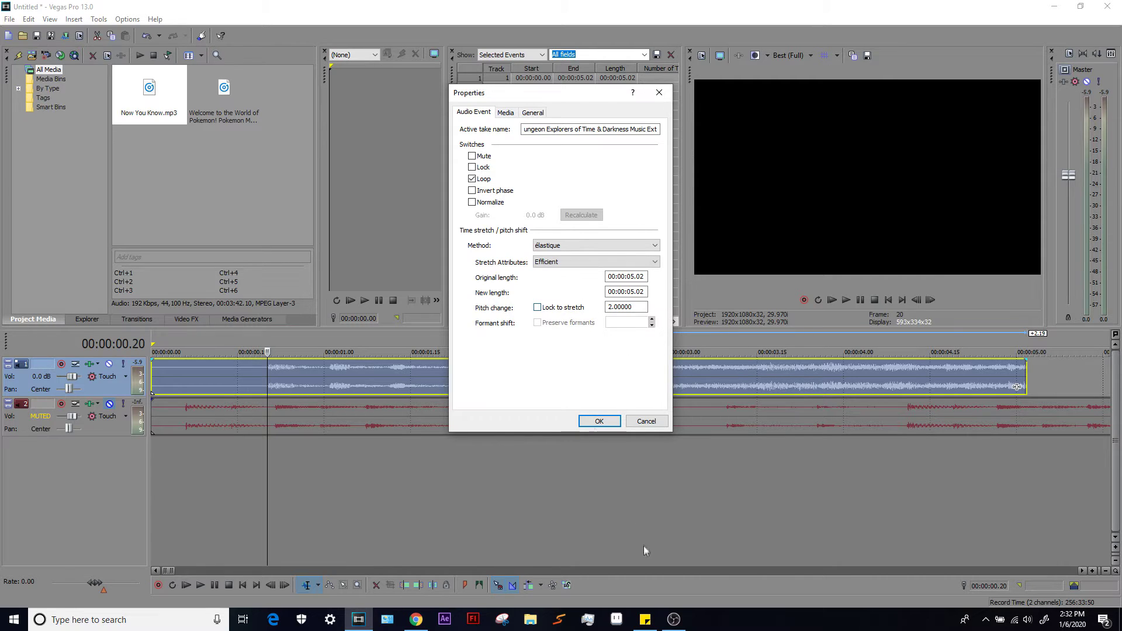
pyautogui.doubleClick(625, 307)
pyautogui.write('0')
pyautogui.click(611, 423)
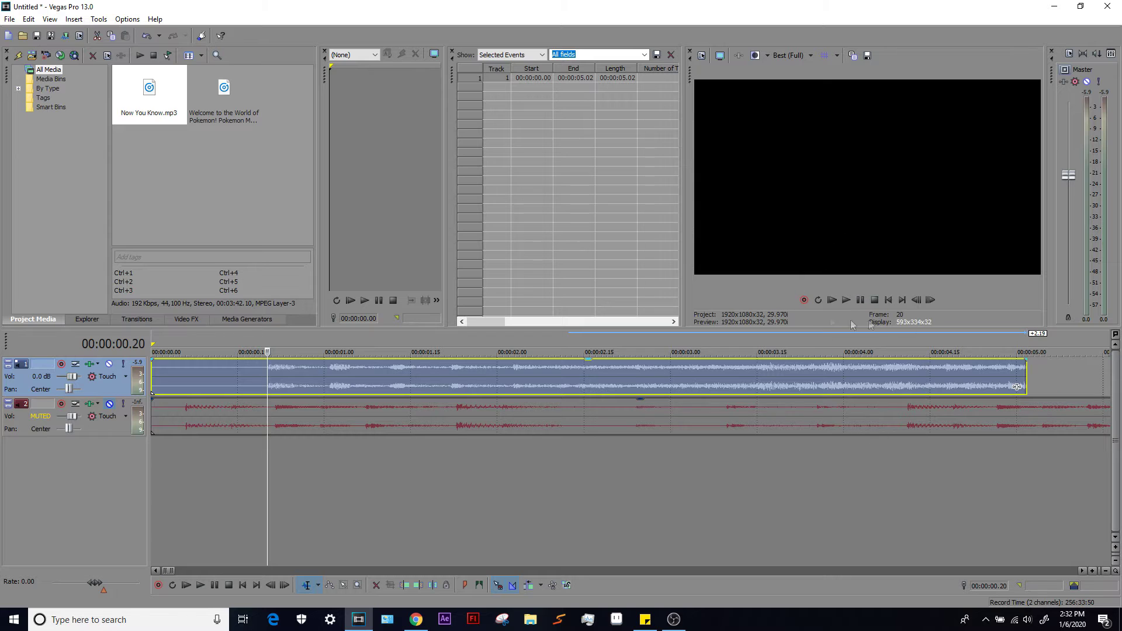
# Step: Play the clip back to check its pitch
pyautogui.press('space')
pyautogui.click(874, 299)
pyautogui.scroll(-2, 590, 371)
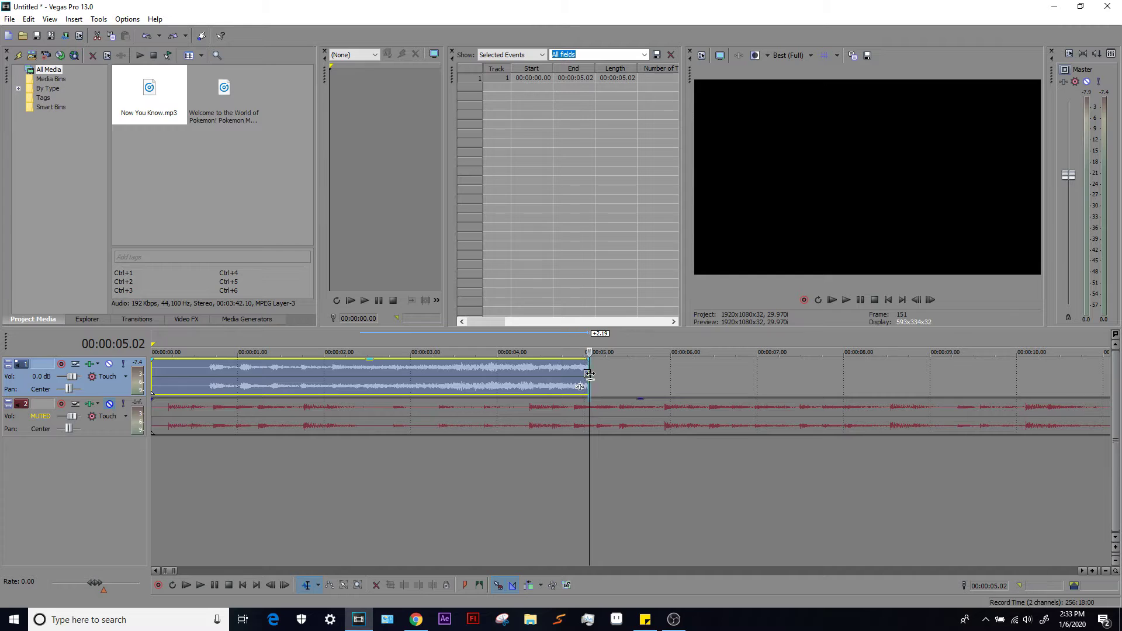
# Step: Adjust the clip's end, looping it out to 6.21 seconds, and preview it
pyautogui.moveTo(589, 377)
pyautogui.mouseDown()
pyautogui.moveTo(770, 379)
pyautogui.moveTo(444, 379)
pyautogui.moveTo(759, 385)
pyautogui.moveTo(520, 382)
pyautogui.moveTo(738, 380)
pyautogui.moveTo(595, 377)
pyautogui.mouseUp()
pyautogui.moveTo(587, 373); pyautogui.dragTo(331, 376)
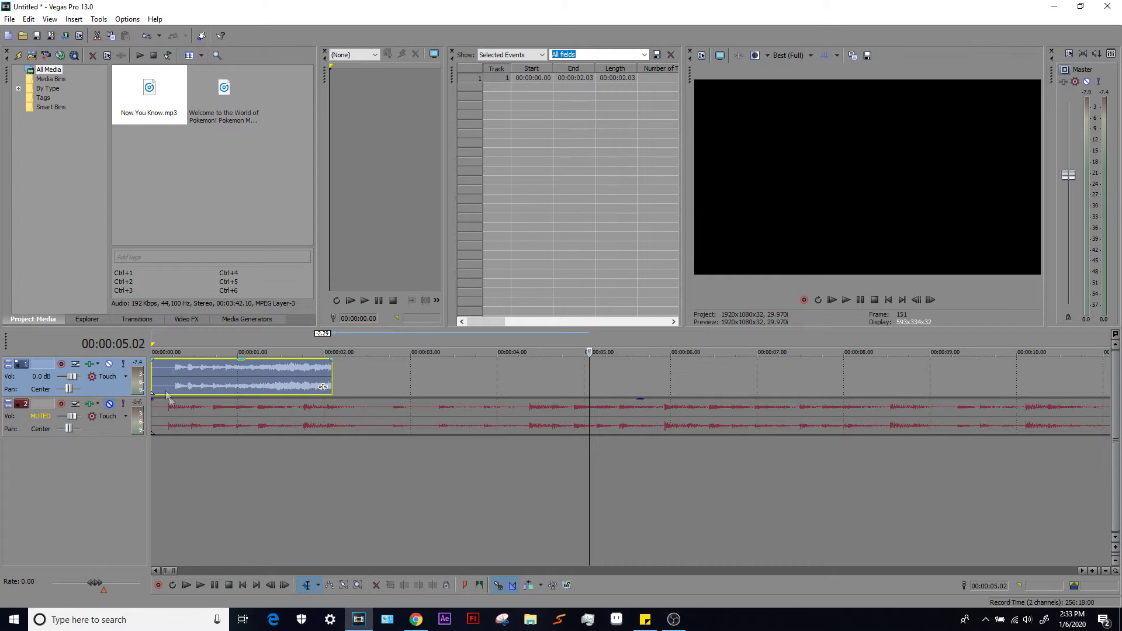
pyautogui.moveTo(323, 387); pyautogui.dragTo(720, 387)
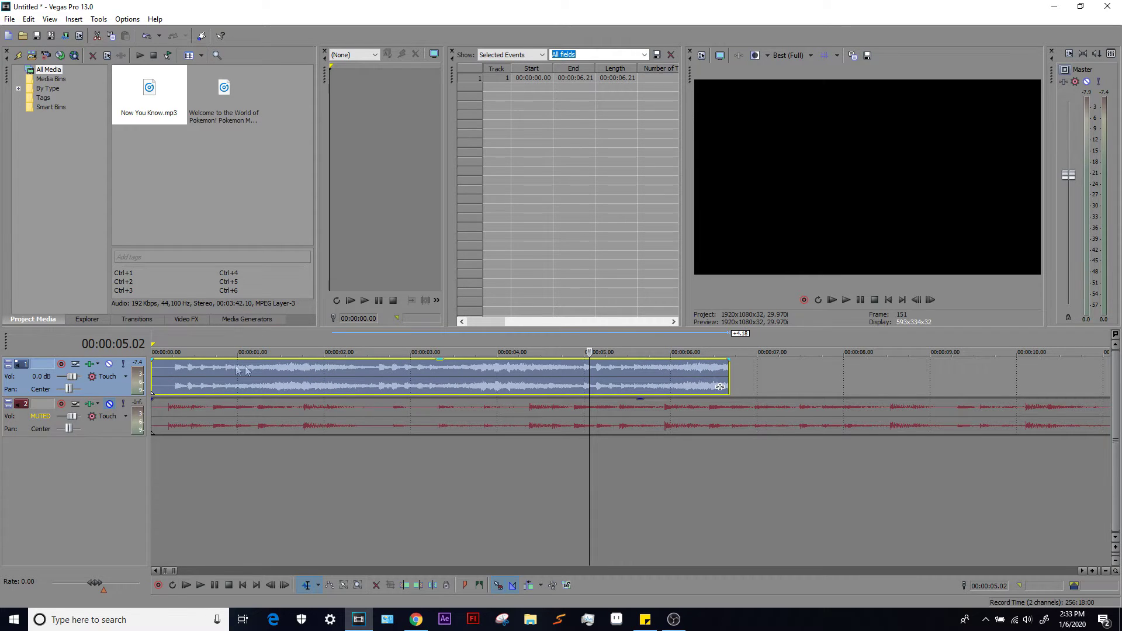
pyautogui.click(178, 370)
pyautogui.scroll(2, 504, 385)
pyautogui.scroll(-2, 504, 384)
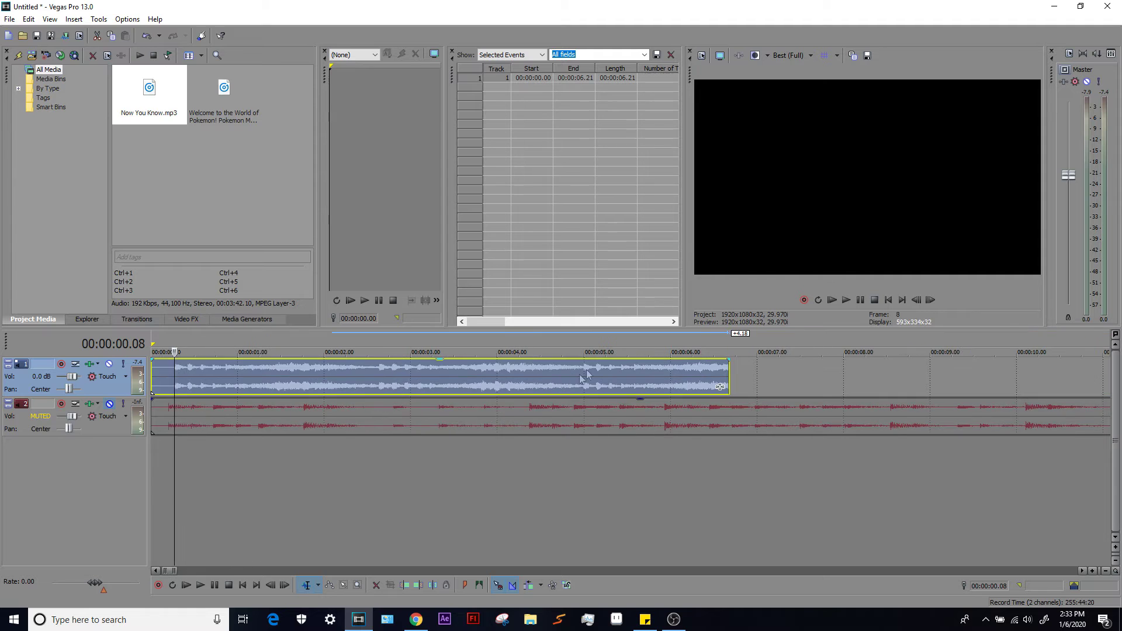
pyautogui.click(848, 299)
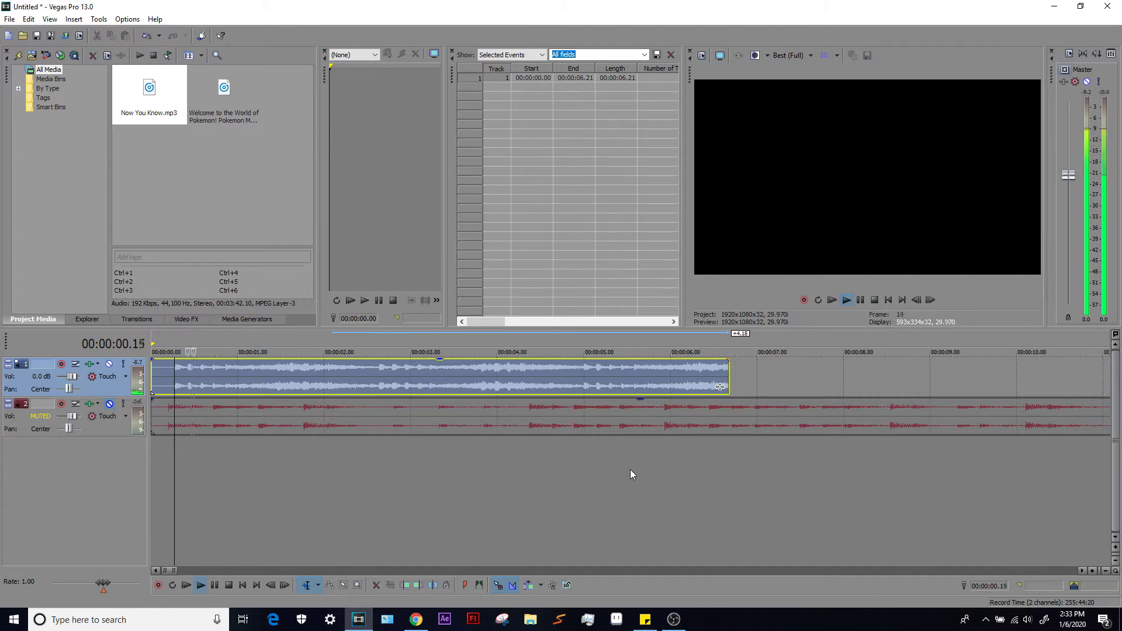
pyautogui.click(876, 299)
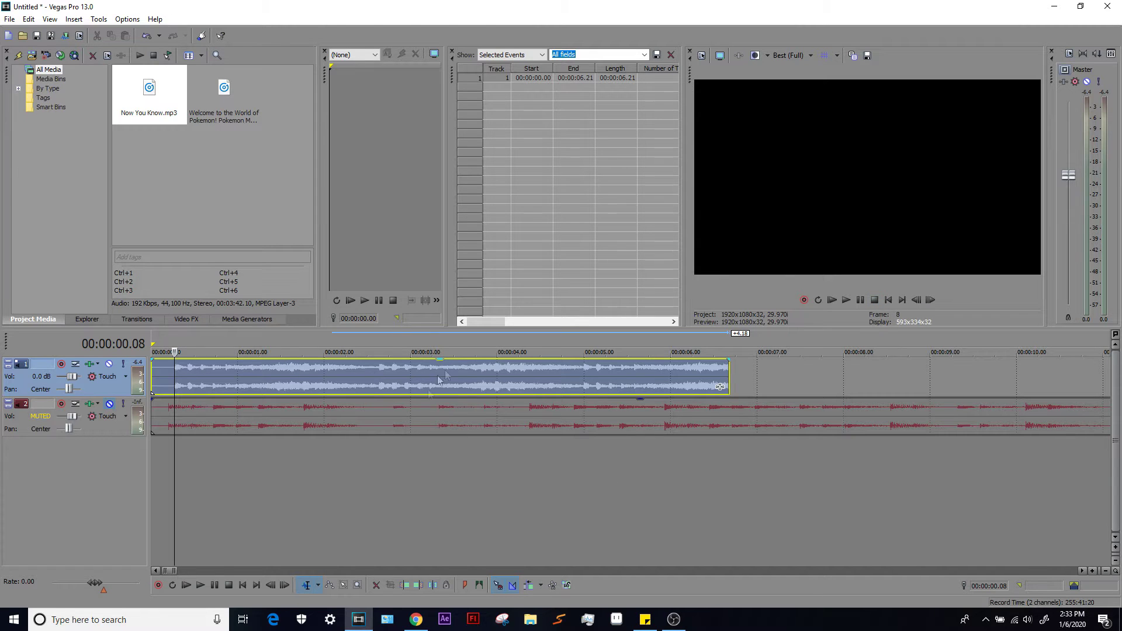
# Step: Lengthen the clip to about 20 seconds, preview it, then undo part of the lengthening
pyautogui.scroll(-3, 365, 419)
pyautogui.scroll(2, 483, 408)
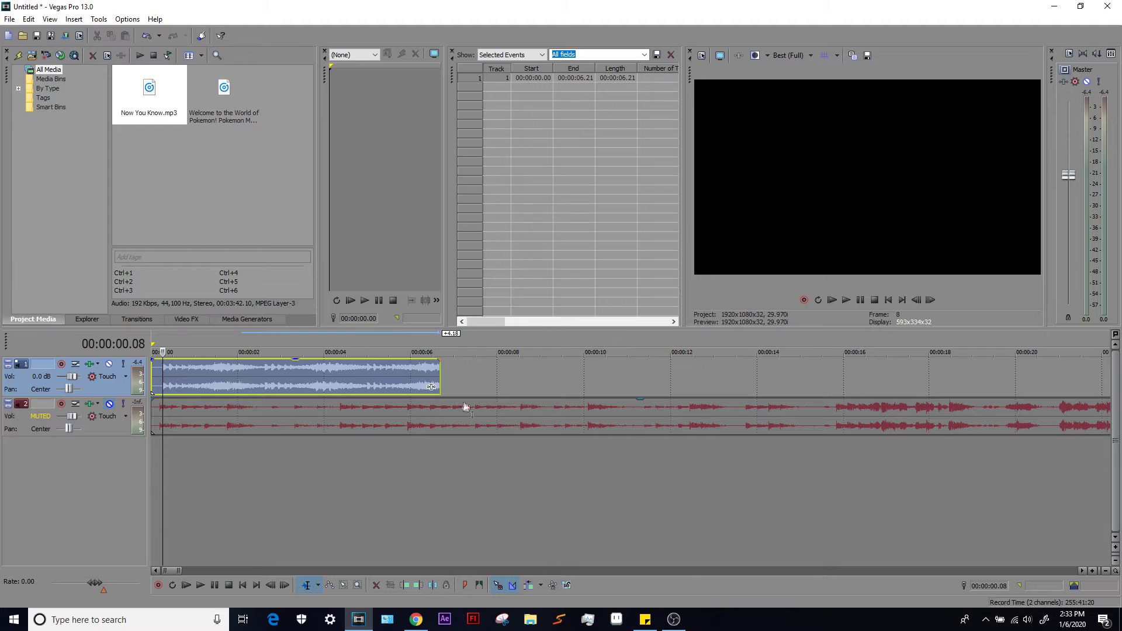
pyautogui.moveTo(438, 372); pyautogui.dragTo(798, 387)
pyautogui.scroll(-5, 1028, 386)
pyautogui.scroll(2, 590, 386)
pyautogui.click(845, 300)
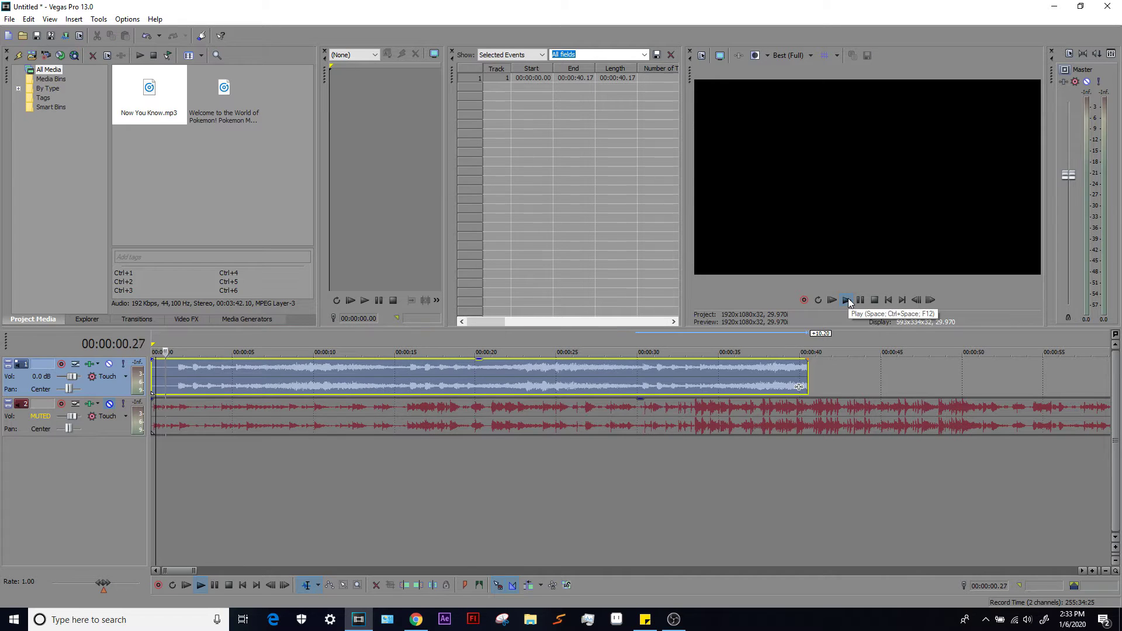
pyautogui.click(178, 368)
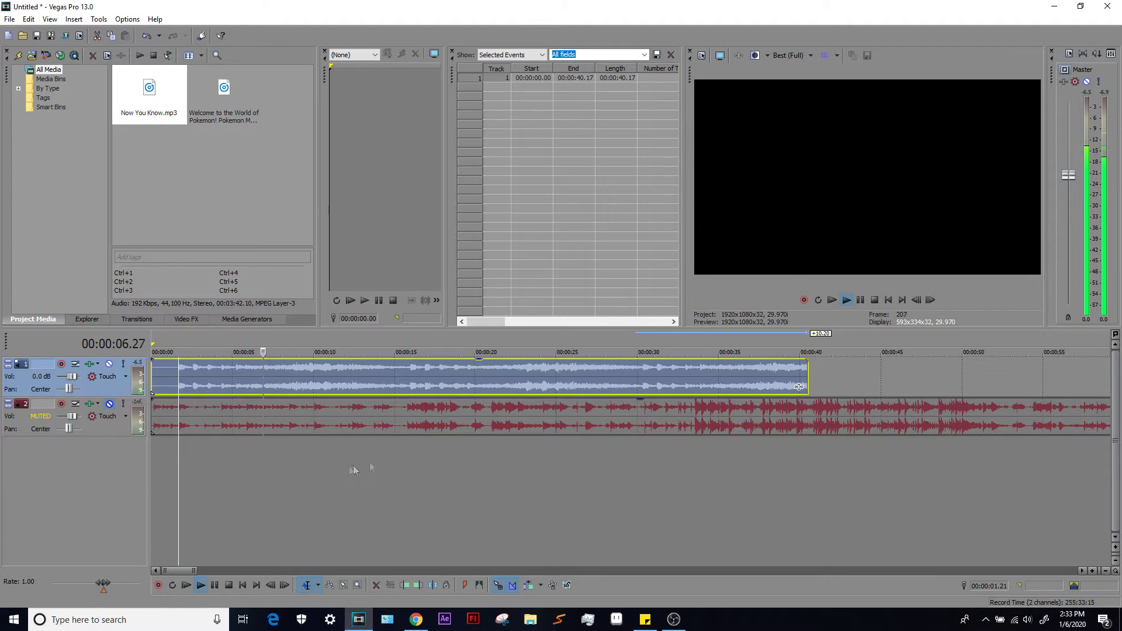
pyautogui.click(874, 299)
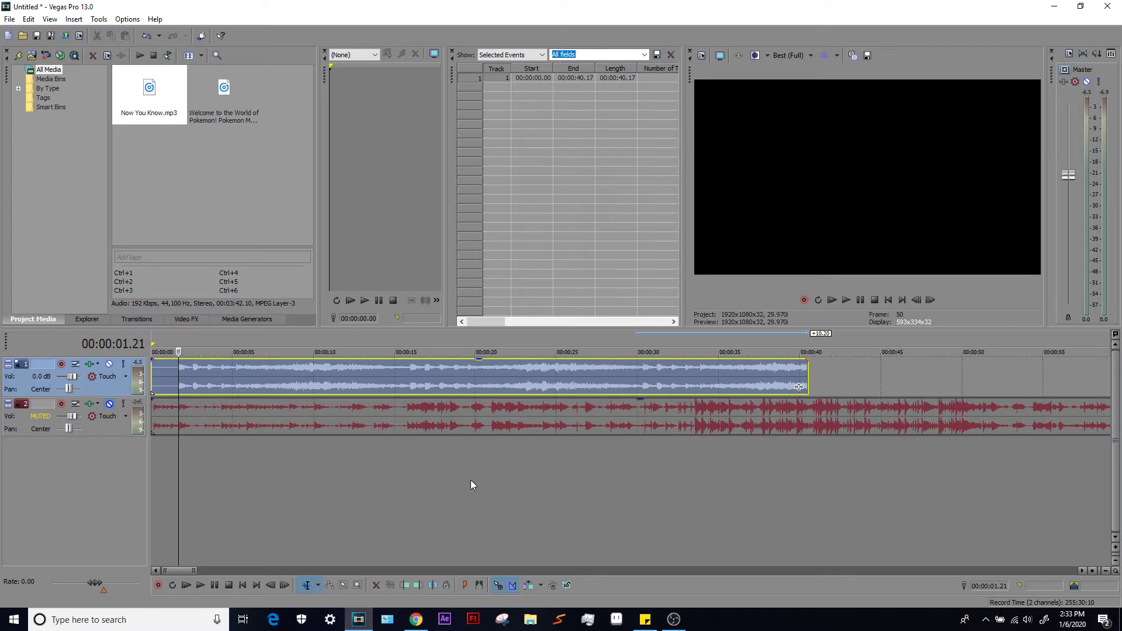
pyautogui.hotkey('ctrl', 'z')
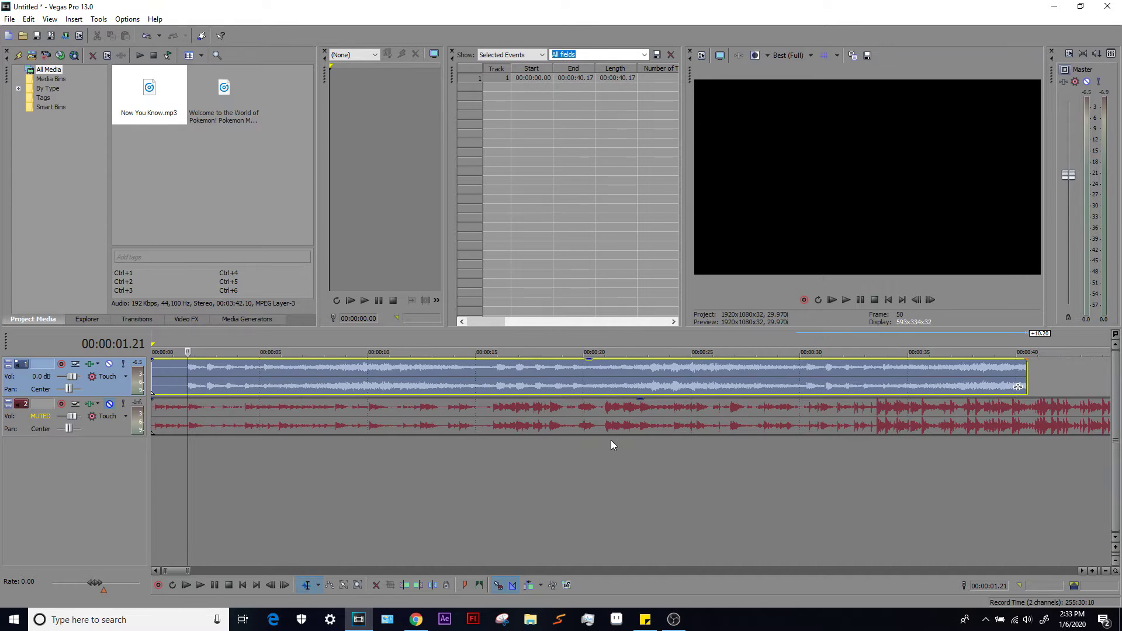
# Step: Trim the track 1 clip back to 00:00:05.02, play it from near its start, and zoom in
pyautogui.moveTo(788, 387); pyautogui.dragTo(251, 387)
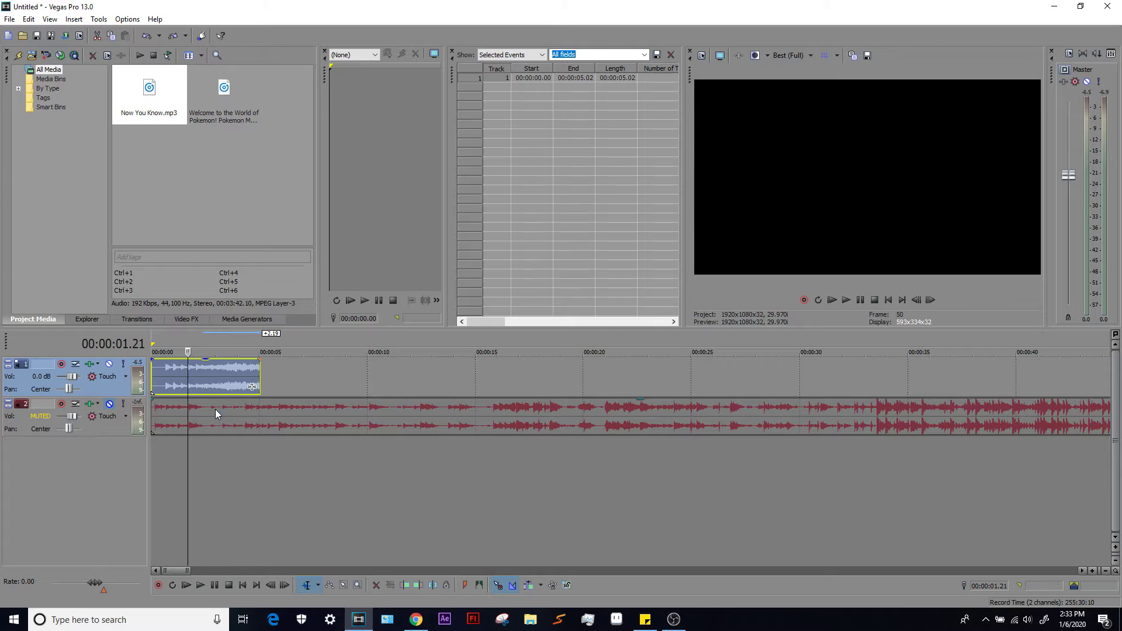
pyautogui.click(168, 371)
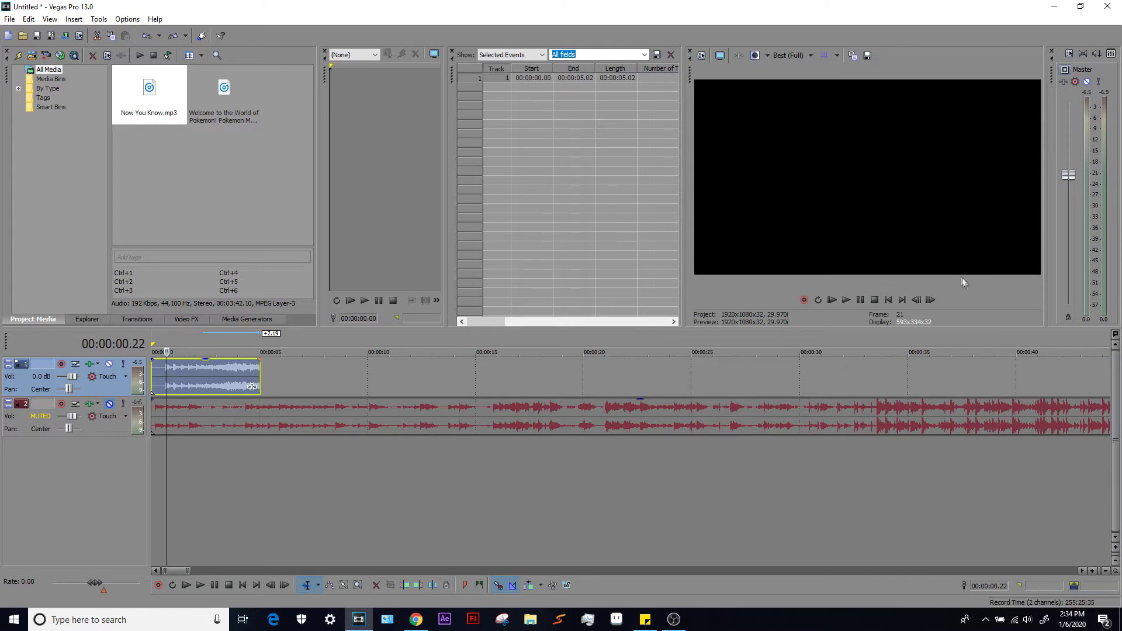
pyautogui.click(846, 300)
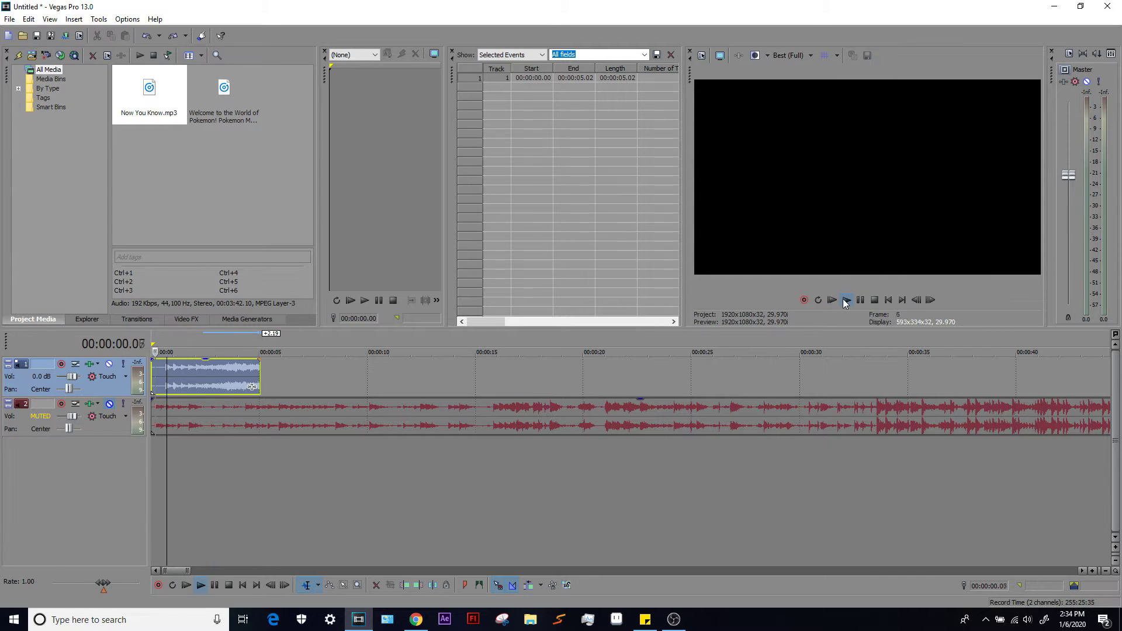
pyautogui.click(874, 300)
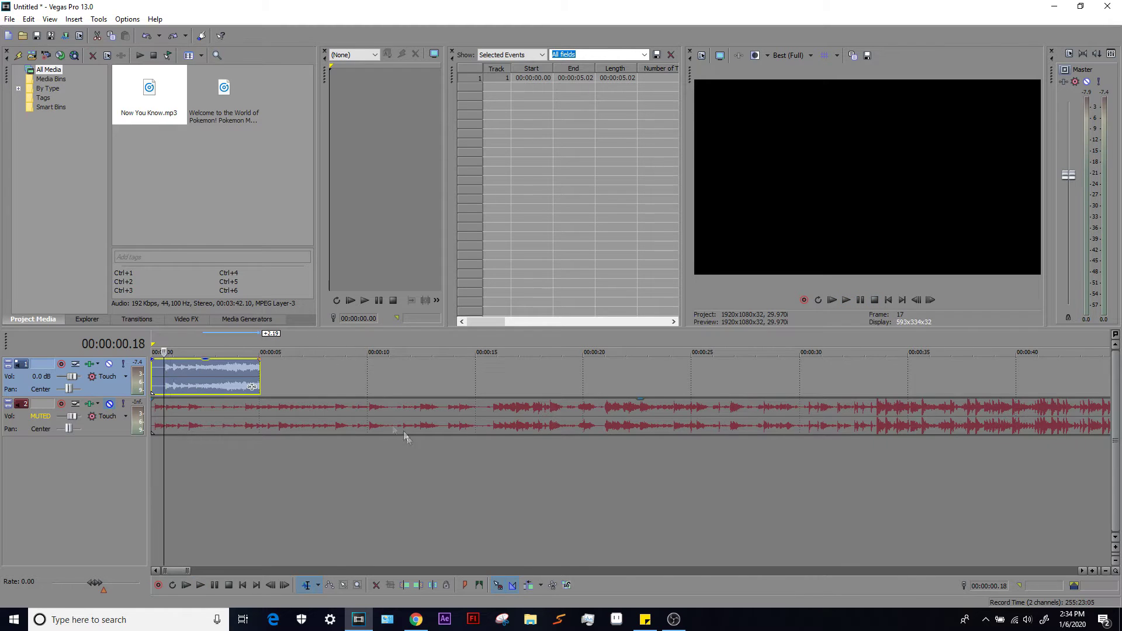
pyautogui.scroll(3, 408, 437)
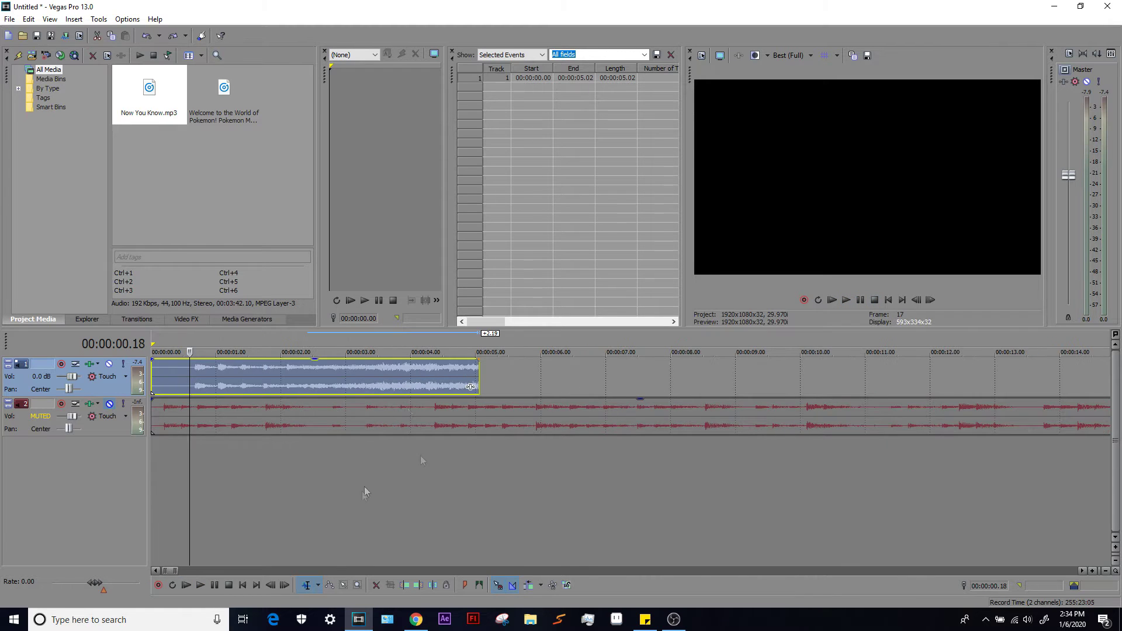
pyautogui.click(194, 380)
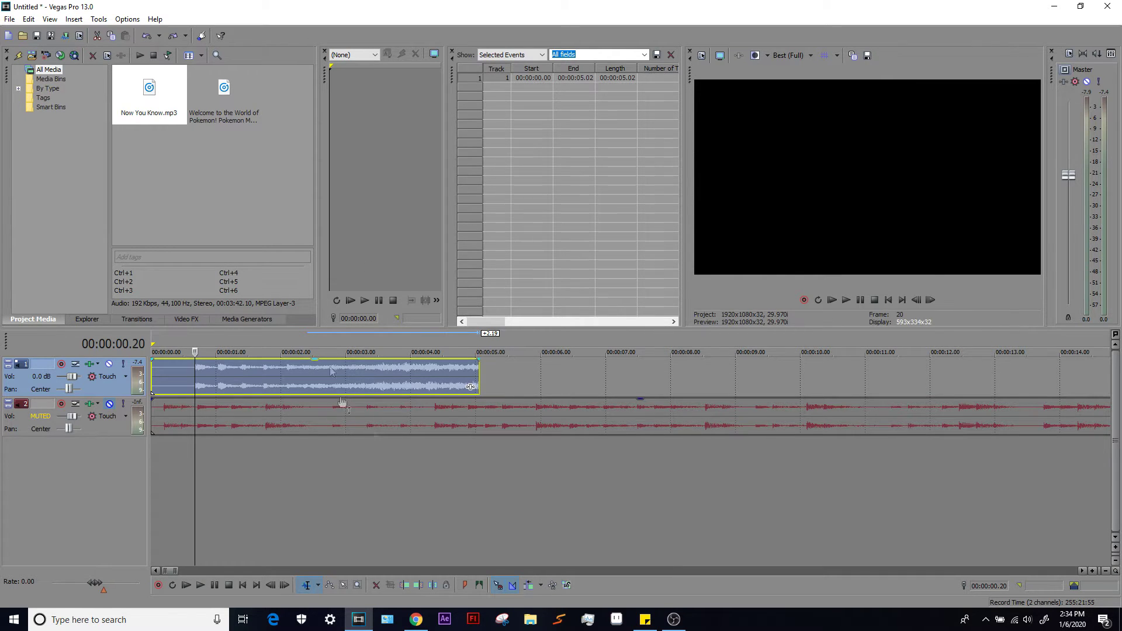
# Step: Try out time selections over the first clip and park the cursor at 00:00:01.29
pyautogui.doubleClick(453, 343)
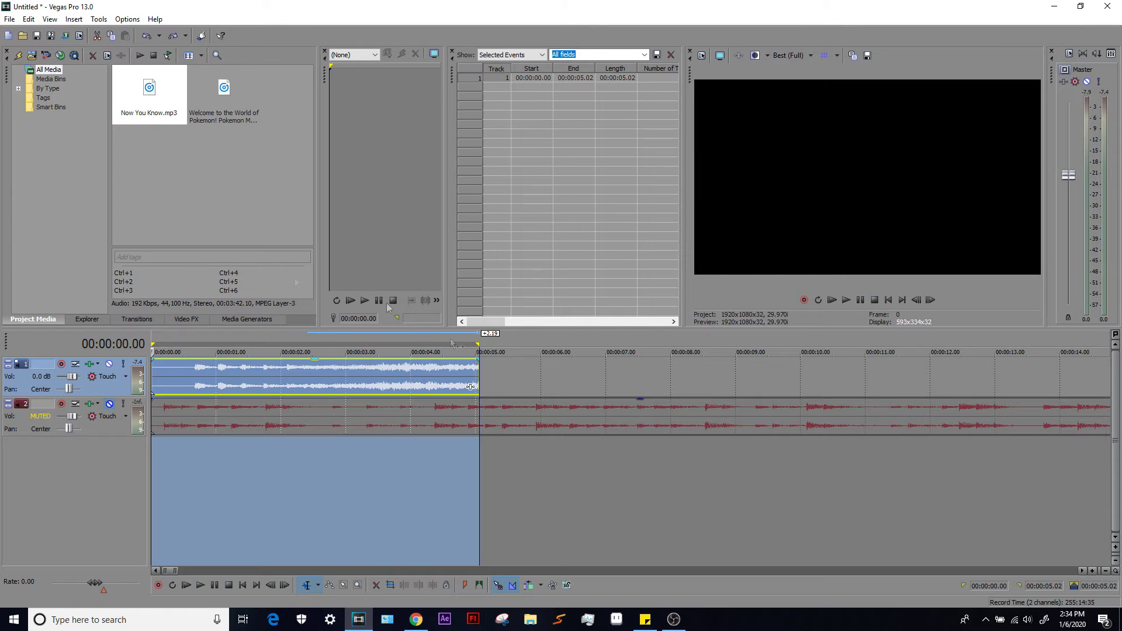
pyautogui.moveTo(153, 344); pyautogui.dragTo(133, 367)
pyautogui.click(230, 372)
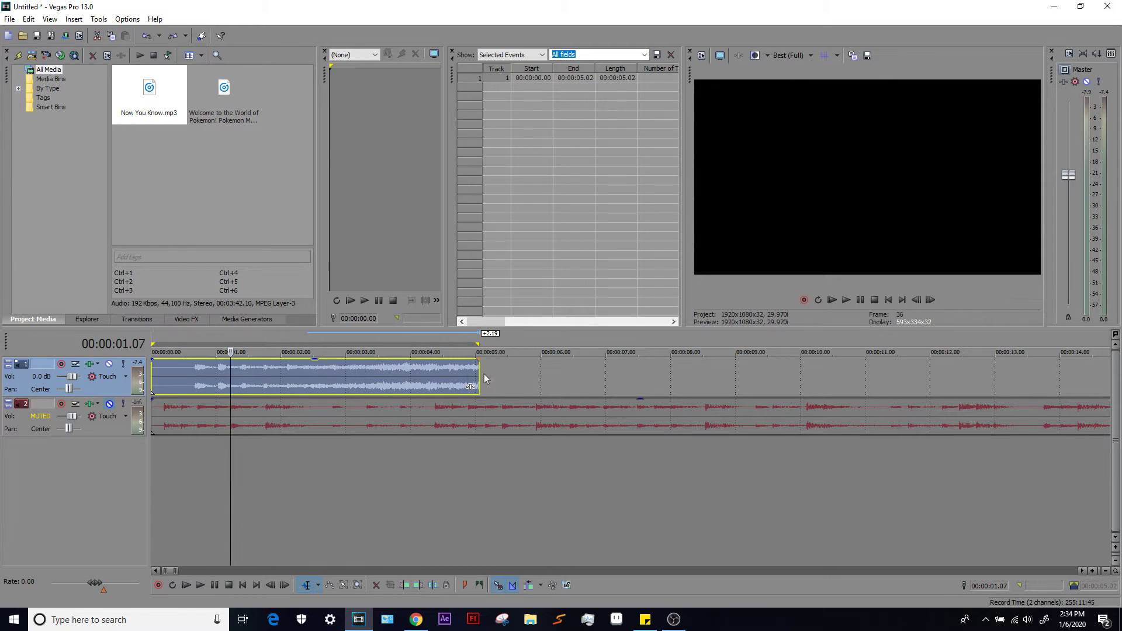
pyautogui.doubleClick(353, 415)
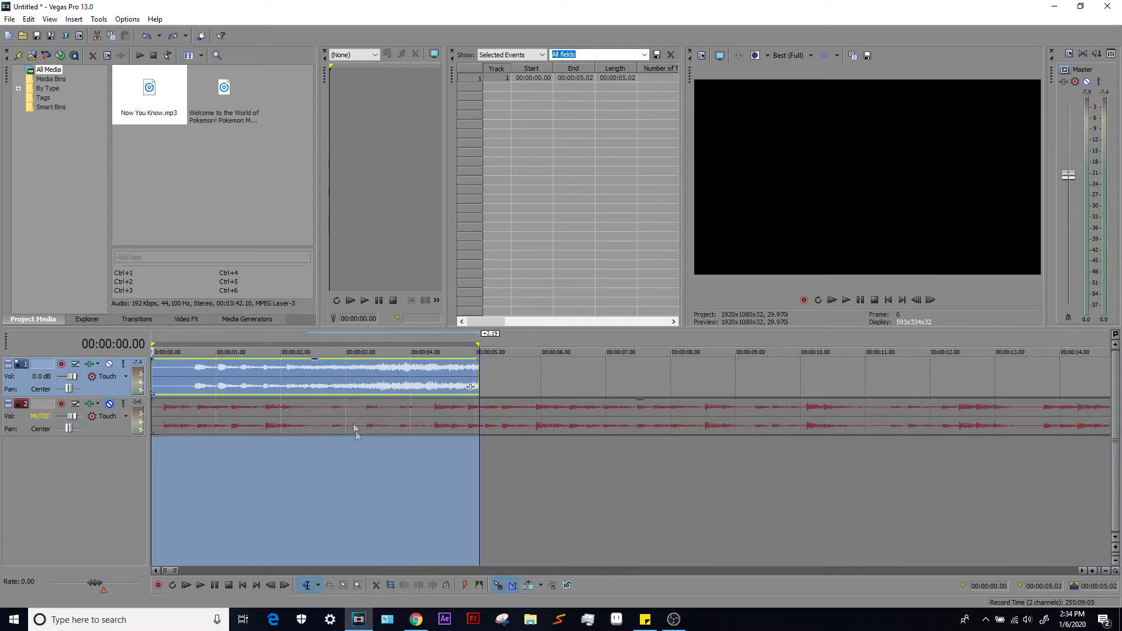
pyautogui.doubleClick(406, 426)
pyautogui.doubleClick(418, 389)
pyautogui.doubleClick(284, 392)
pyautogui.moveTo(152, 343)
pyautogui.mouseDown()
pyautogui.moveTo(214, 344)
pyautogui.moveTo(152, 344)
pyautogui.mouseUp()
pyautogui.moveTo(475, 344); pyautogui.dragTo(519, 360)
pyautogui.click(280, 352)
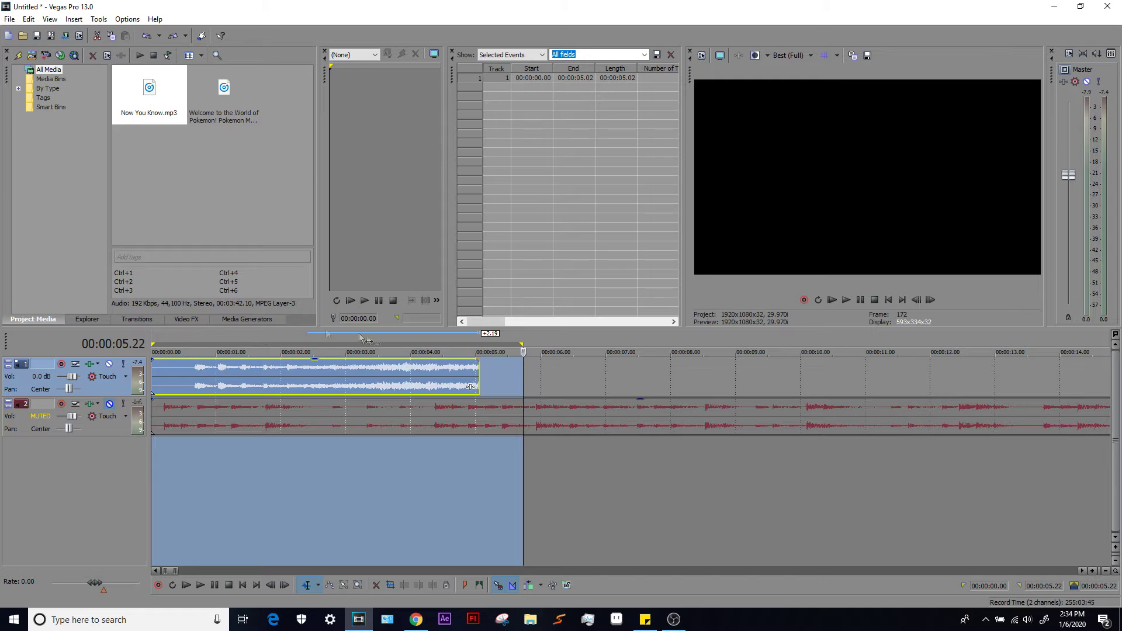
# Step: Select 00:00:02.06 to 00:00:05.02 on the ruler and play it with Loop Playback on
pyautogui.moveTo(153, 343); pyautogui.dragTo(294, 344)
pyautogui.moveTo(522, 344); pyautogui.dragTo(479, 344)
pyautogui.click(847, 300)
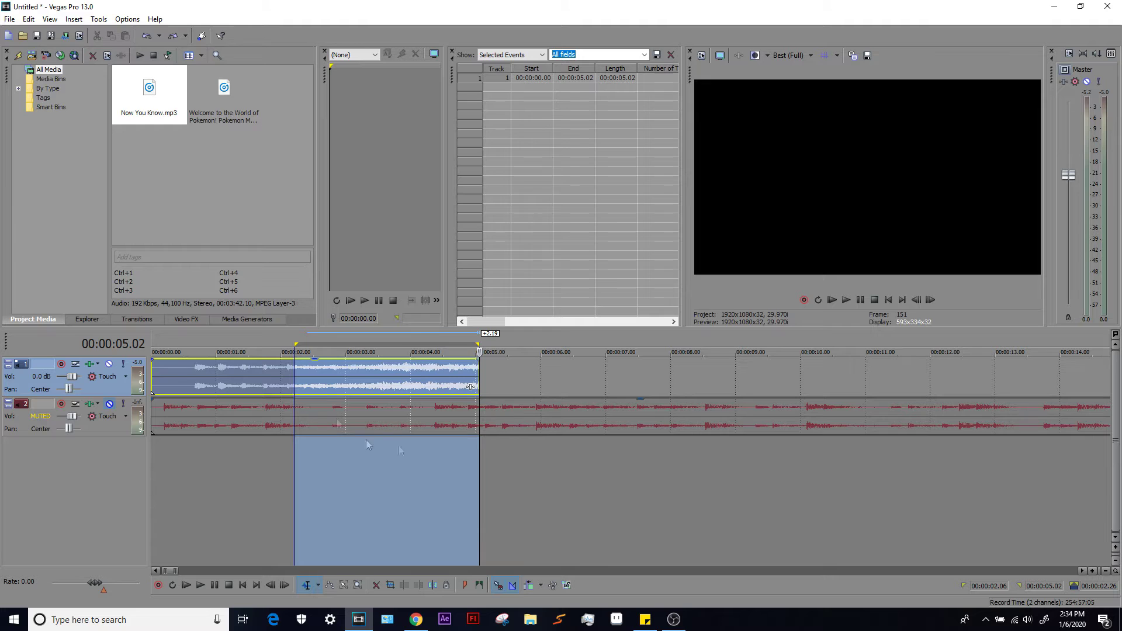
pyautogui.click(817, 301)
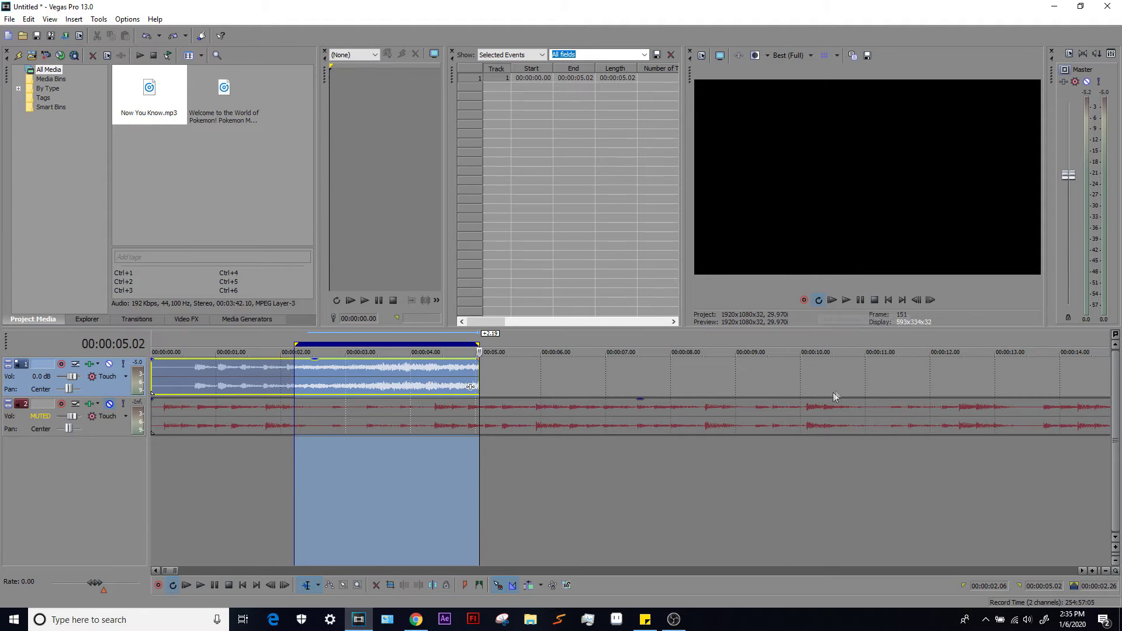
# Step: Listen to the loop, return to the timeline start, and unmute track 2 at 0.1 dB
pyautogui.click(852, 299)
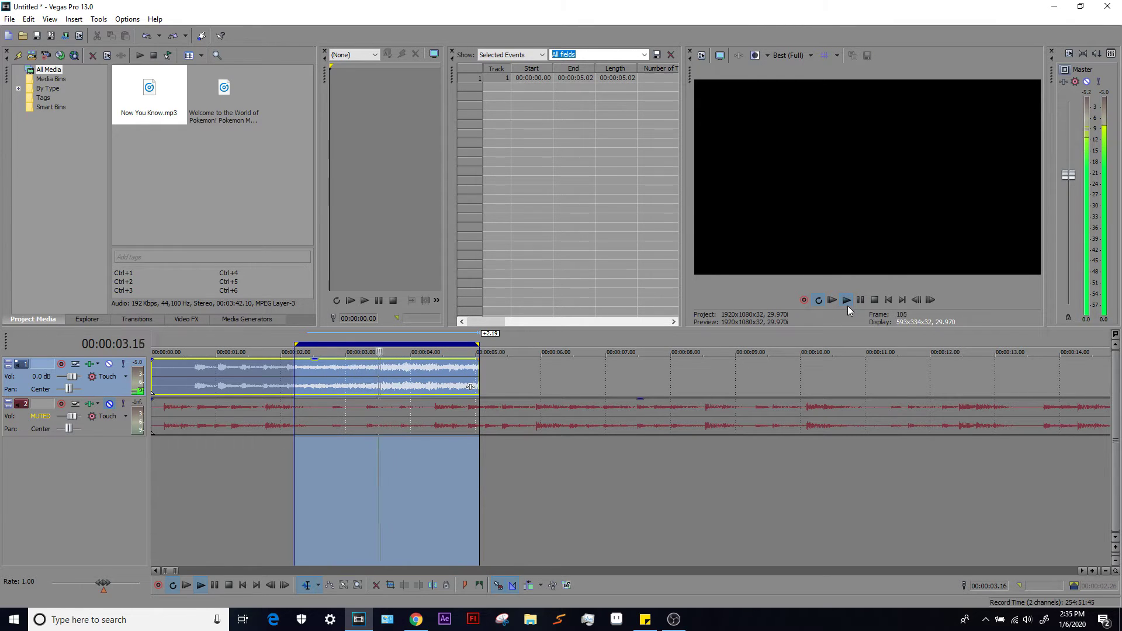
pyautogui.click(874, 300)
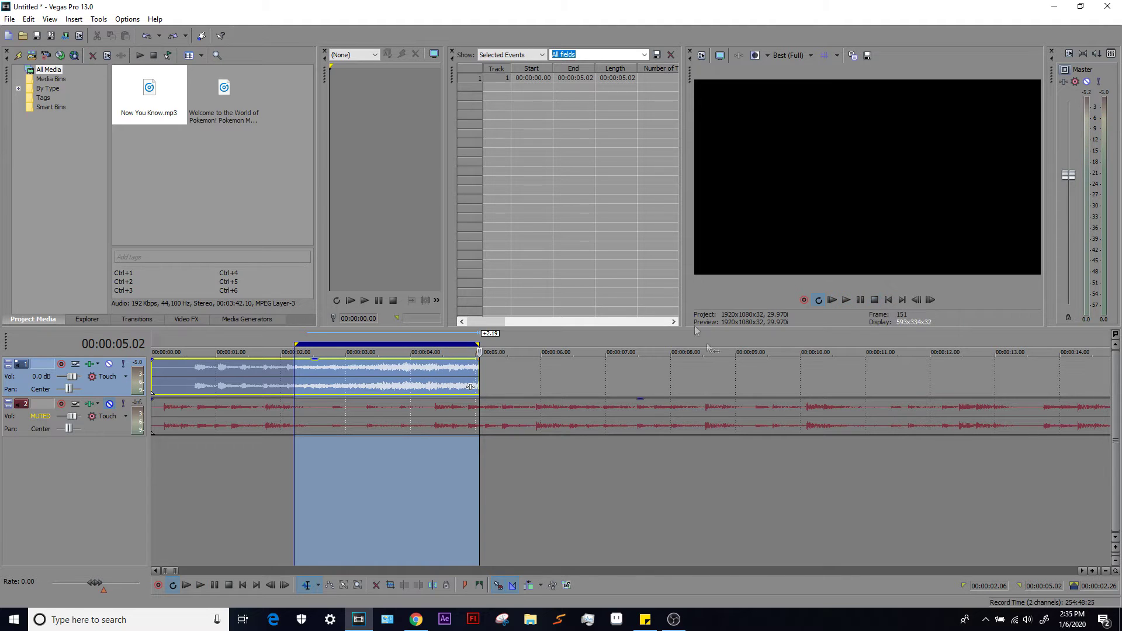
pyautogui.click(152, 366)
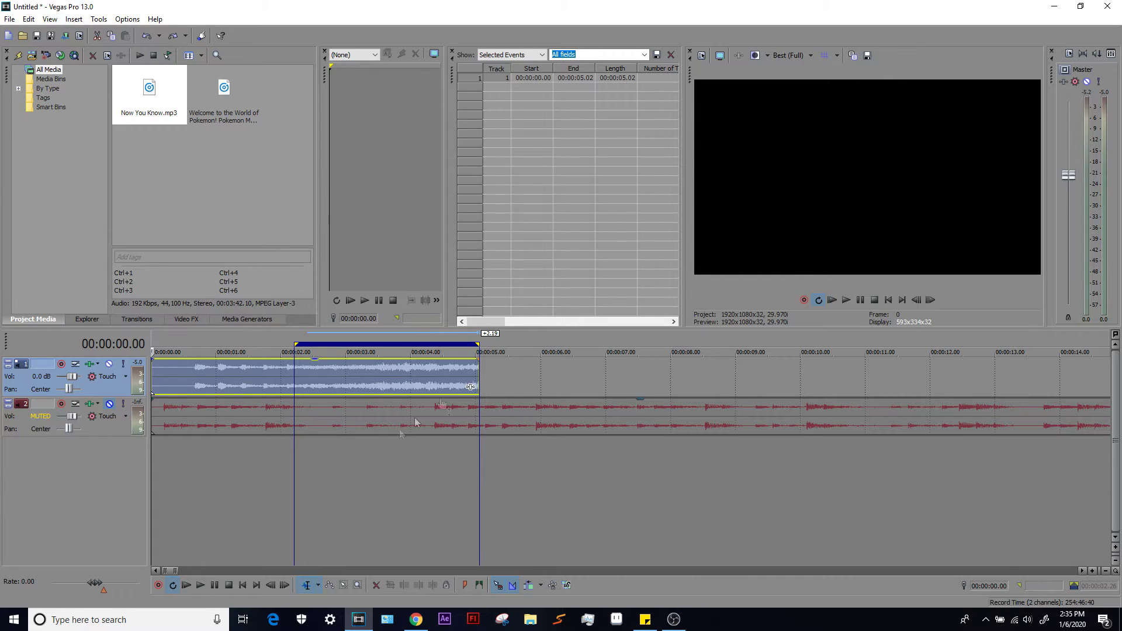
pyautogui.click(109, 403)
pyautogui.moveTo(70, 420); pyautogui.dragTo(75, 419)
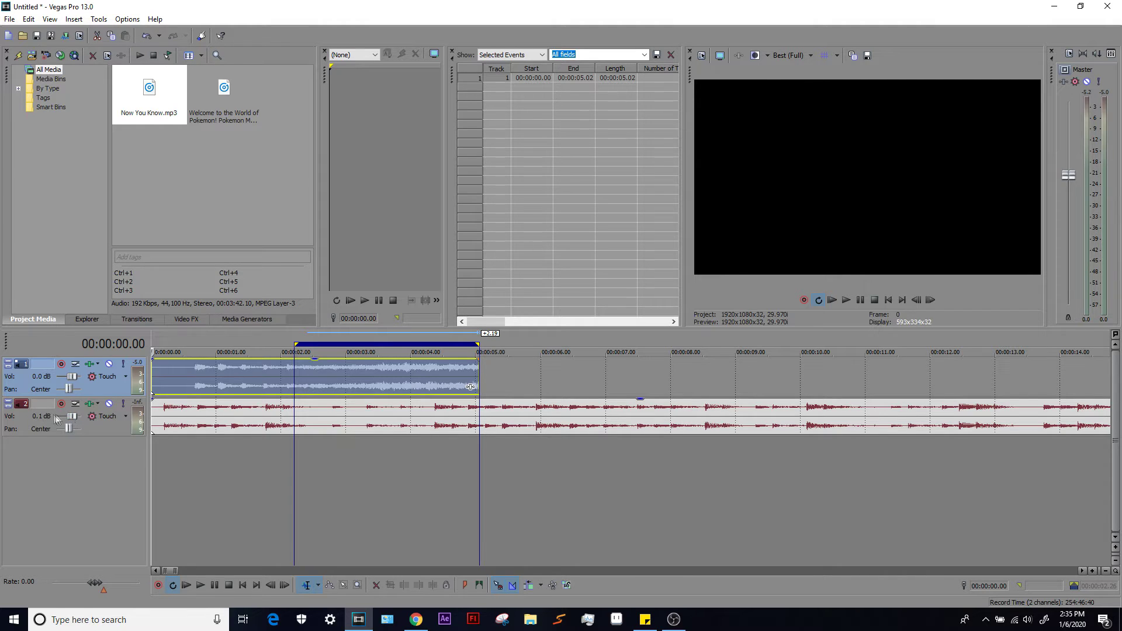
# Step: Try track 2's volume at about -4.8 dB, then reset it to 0.0 dB
pyautogui.doubleClick(52, 418)
pyautogui.write('0')
pyautogui.press('Return')
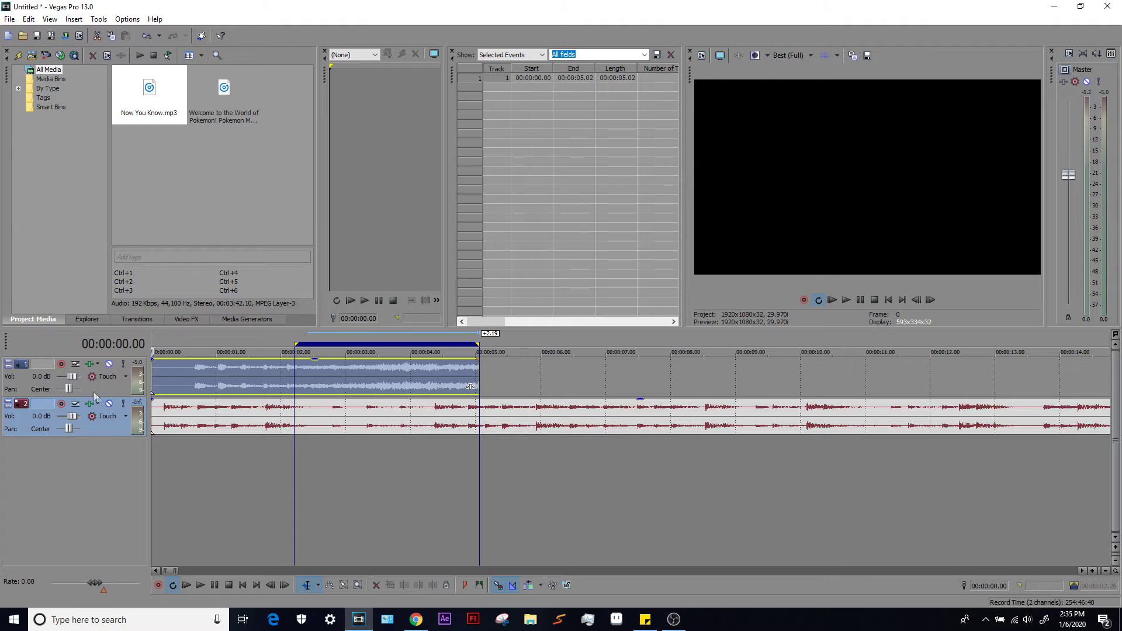
pyautogui.moveTo(71, 416); pyautogui.dragTo(66, 416)
pyautogui.moveTo(66, 417); pyautogui.dragTo(62, 418)
pyautogui.write('0')
pyautogui.press('Return')
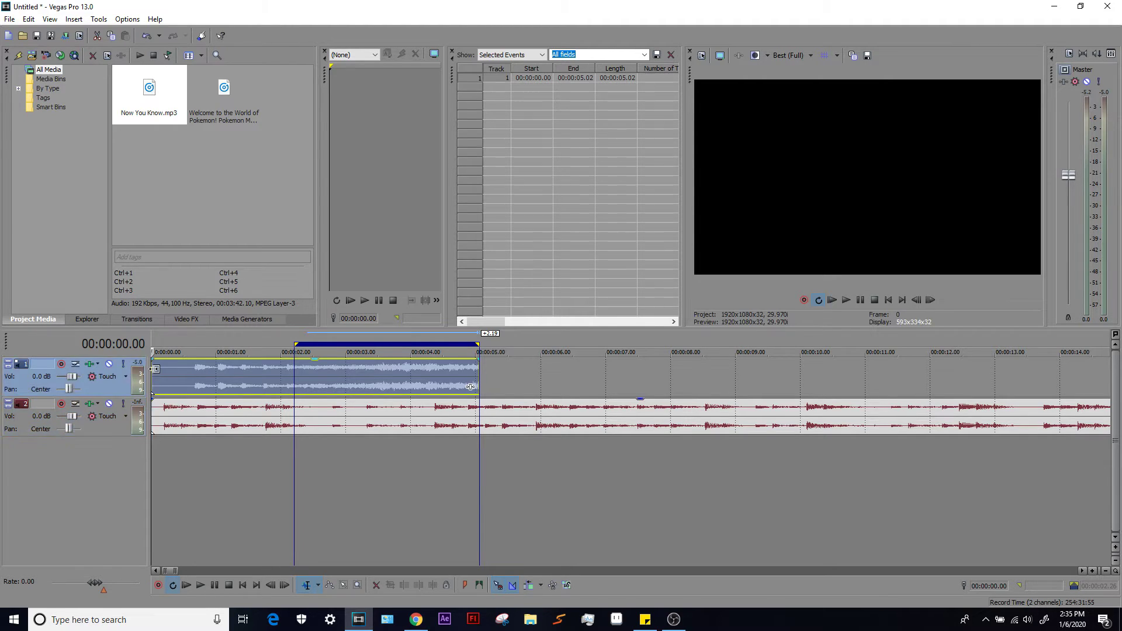
# Step: Set the second track's volume to -6.0 dB
pyautogui.click(167, 407)
pyautogui.click(165, 407)
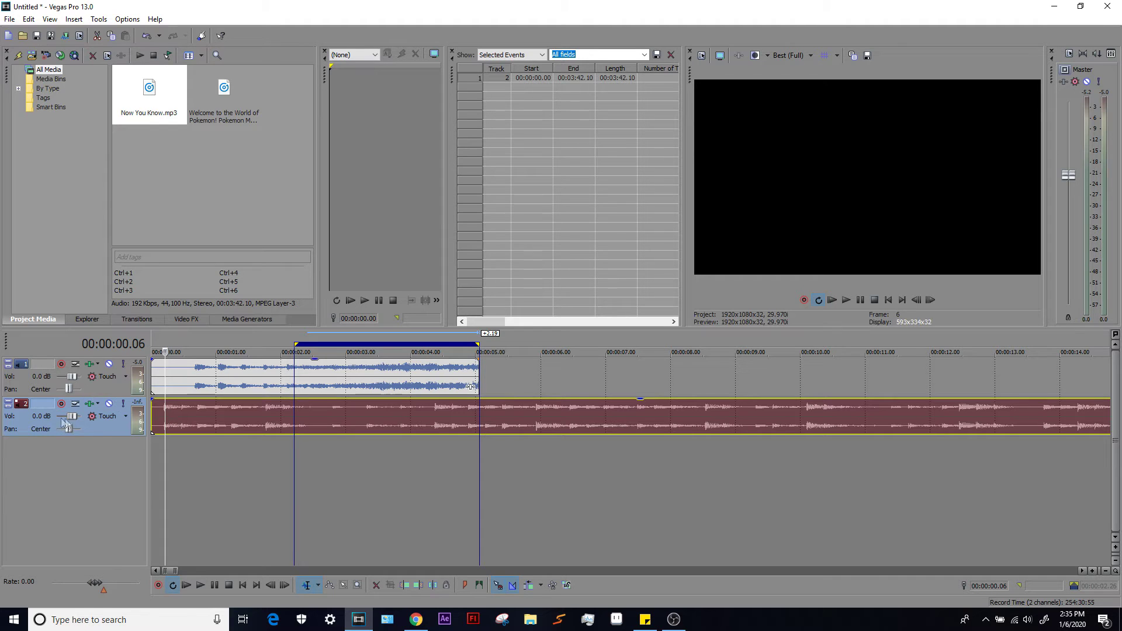
pyautogui.write('-6')
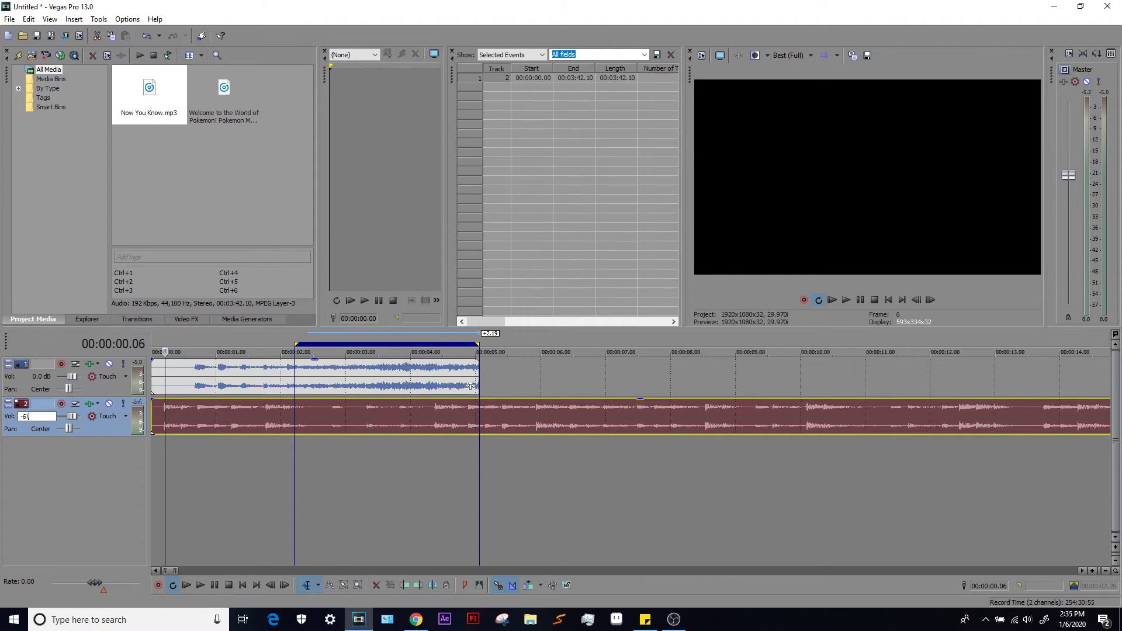
pyautogui.press('Return')
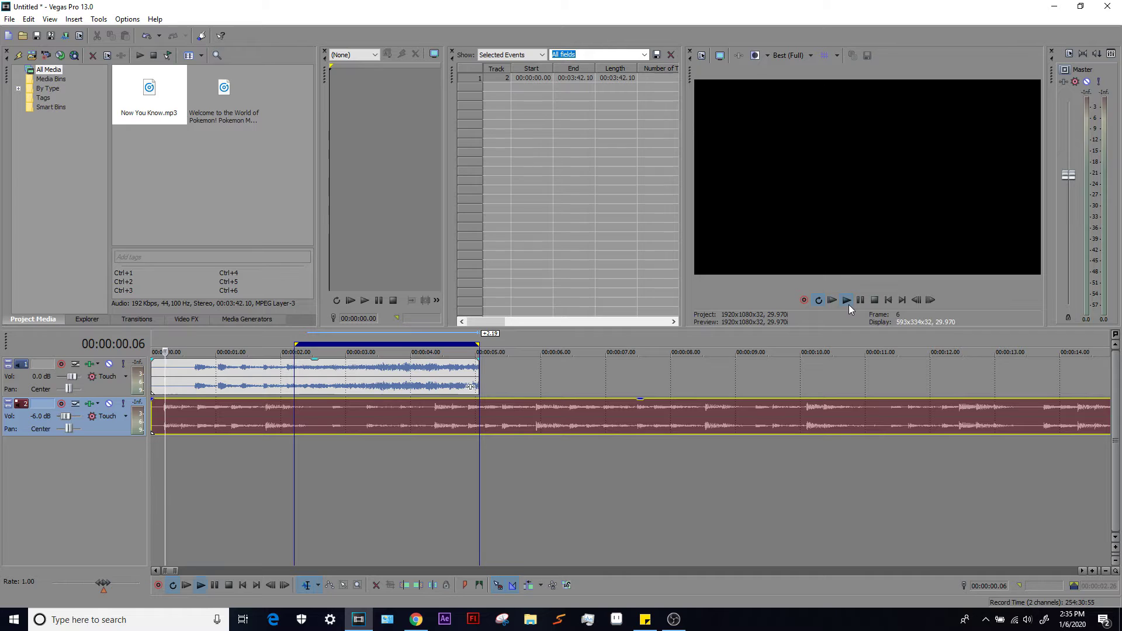
# Step: Play the mix, muting and unmuting each track in turn to compare levels
pyautogui.click(846, 301)
pyautogui.click(874, 301)
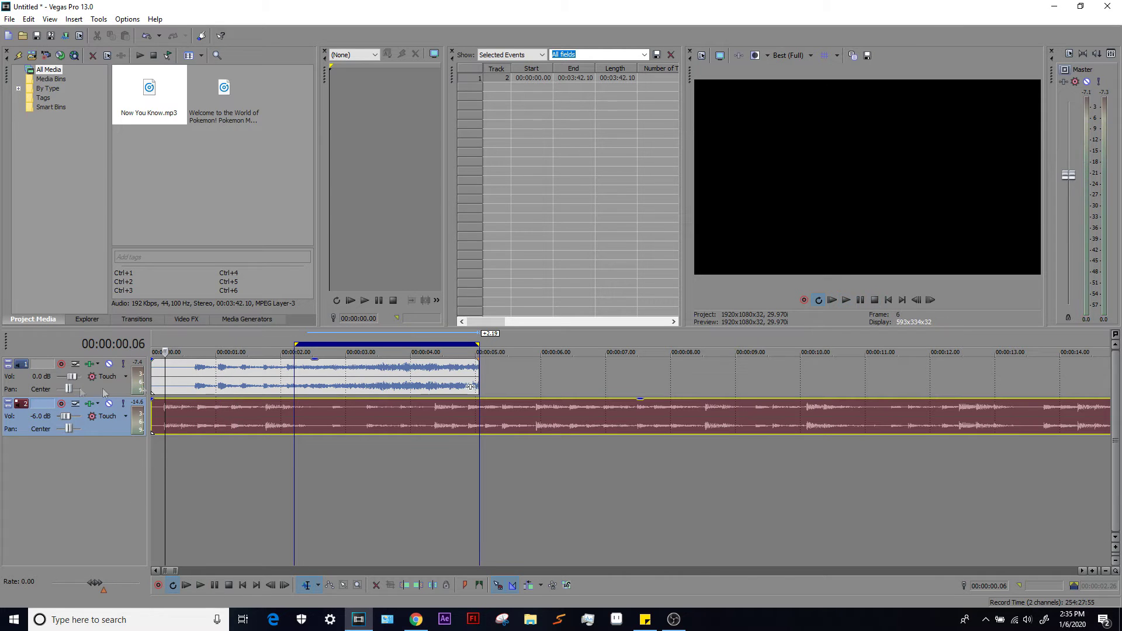
pyautogui.click(109, 363)
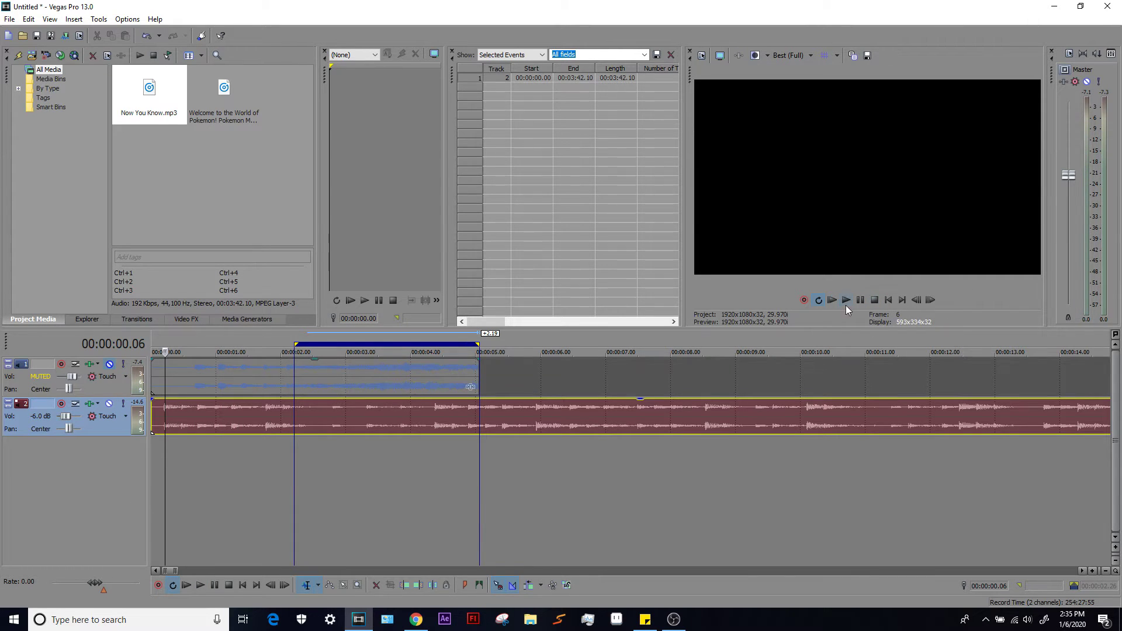
pyautogui.click(847, 300)
pyautogui.click(109, 364)
pyautogui.click(109, 403)
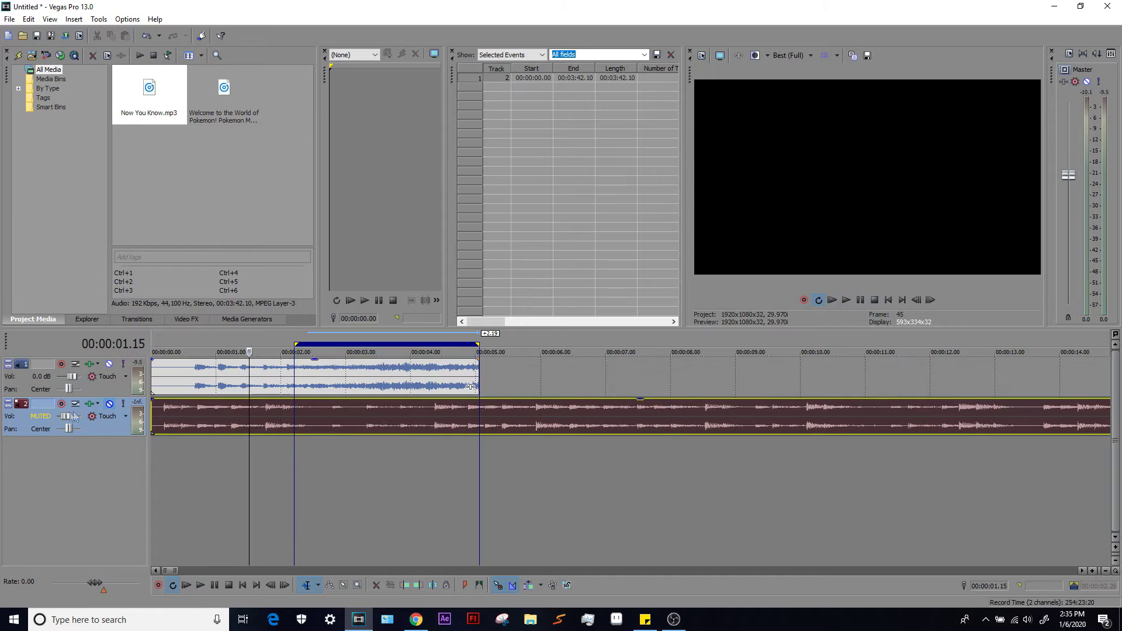
pyautogui.click(109, 403)
pyautogui.doubleClick(41, 416)
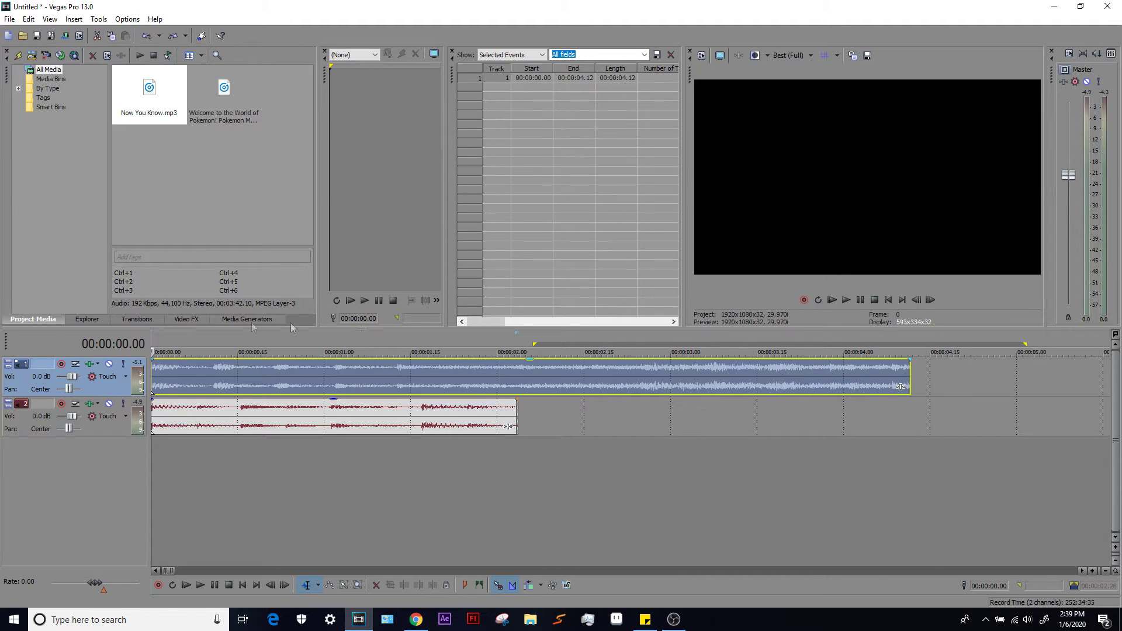
pyautogui.scroll(-2, 227, 390)
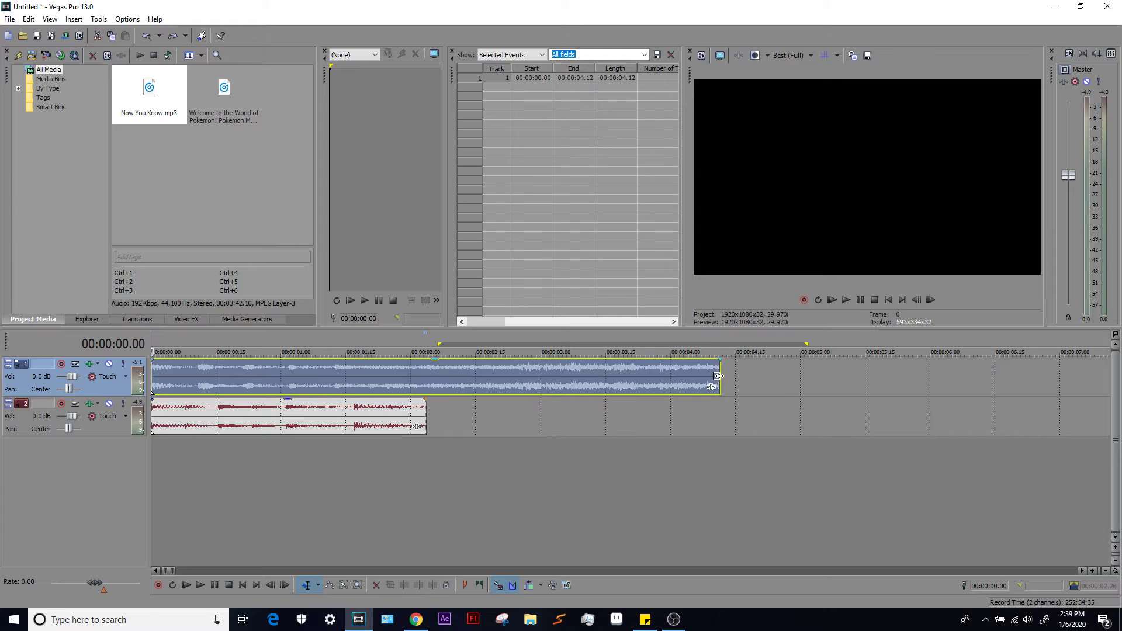
pyautogui.moveTo(718, 376); pyautogui.dragTo(420, 376)
pyautogui.click(160, 386)
pyautogui.scroll(3, 247, 386)
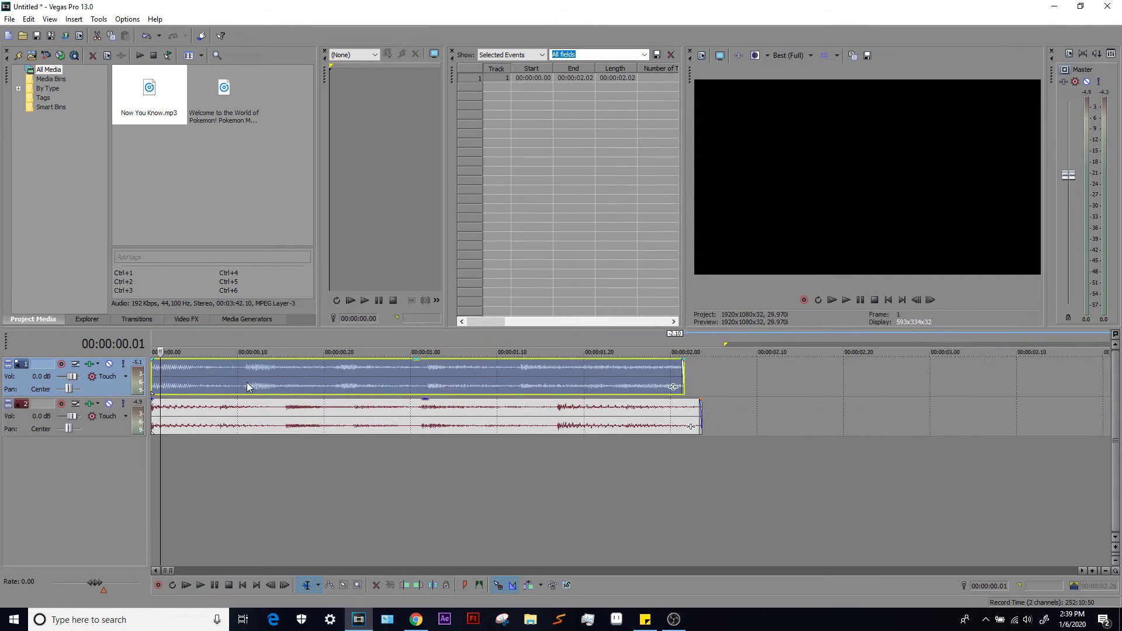
pyautogui.scroll(1, 247, 386)
pyautogui.click(157, 370)
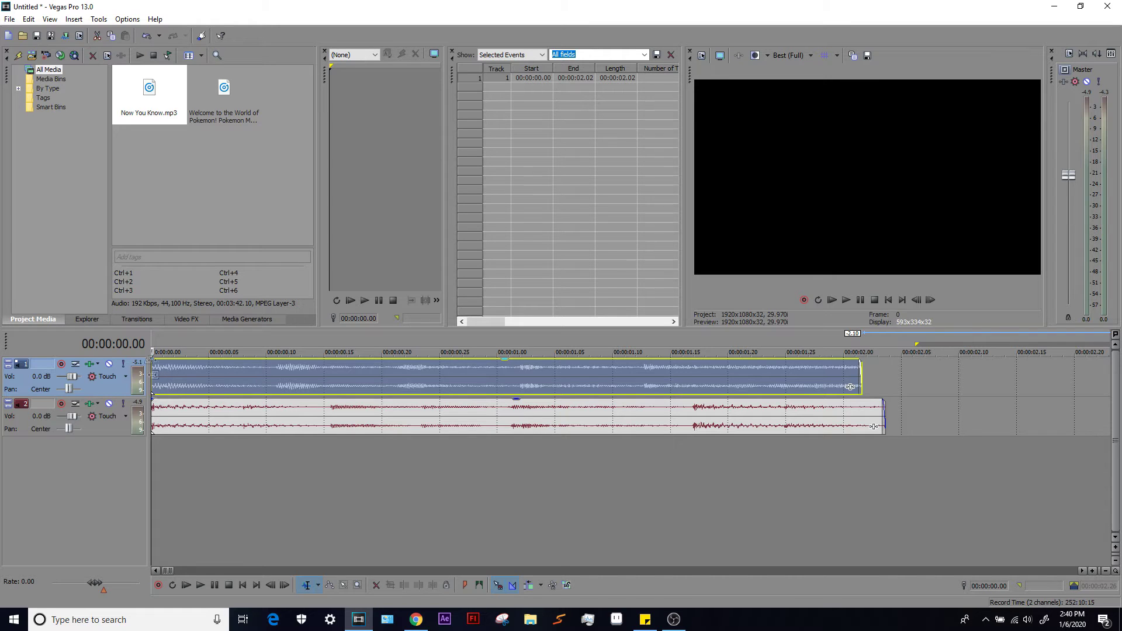
pyautogui.click(279, 380)
pyautogui.click(331, 409)
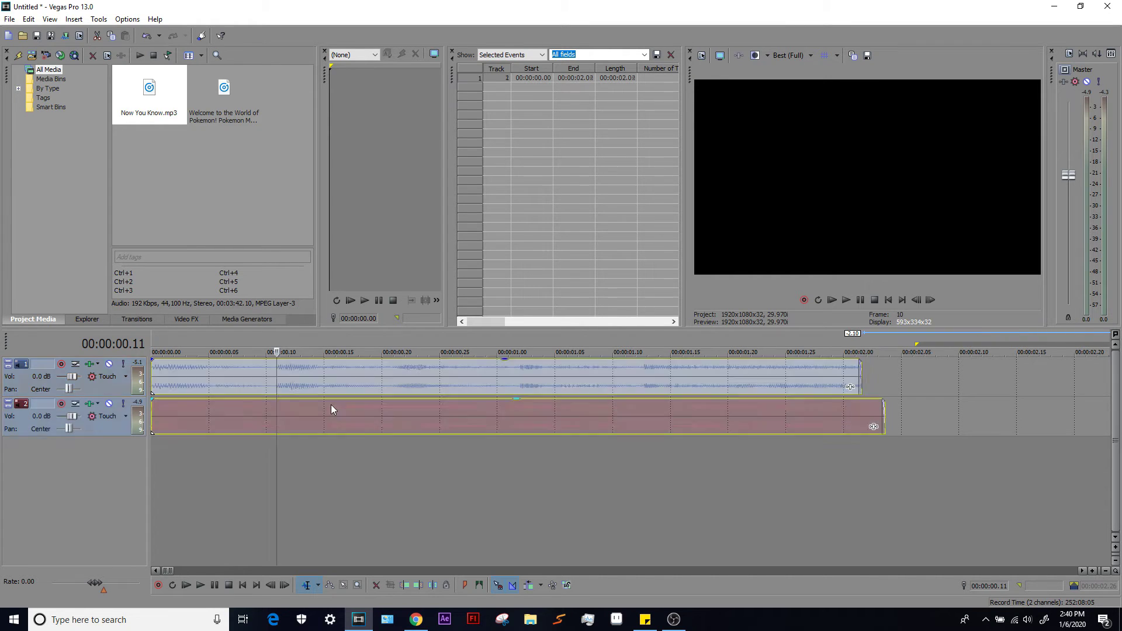
pyautogui.click(396, 377)
pyautogui.click(426, 407)
pyautogui.click(272, 367)
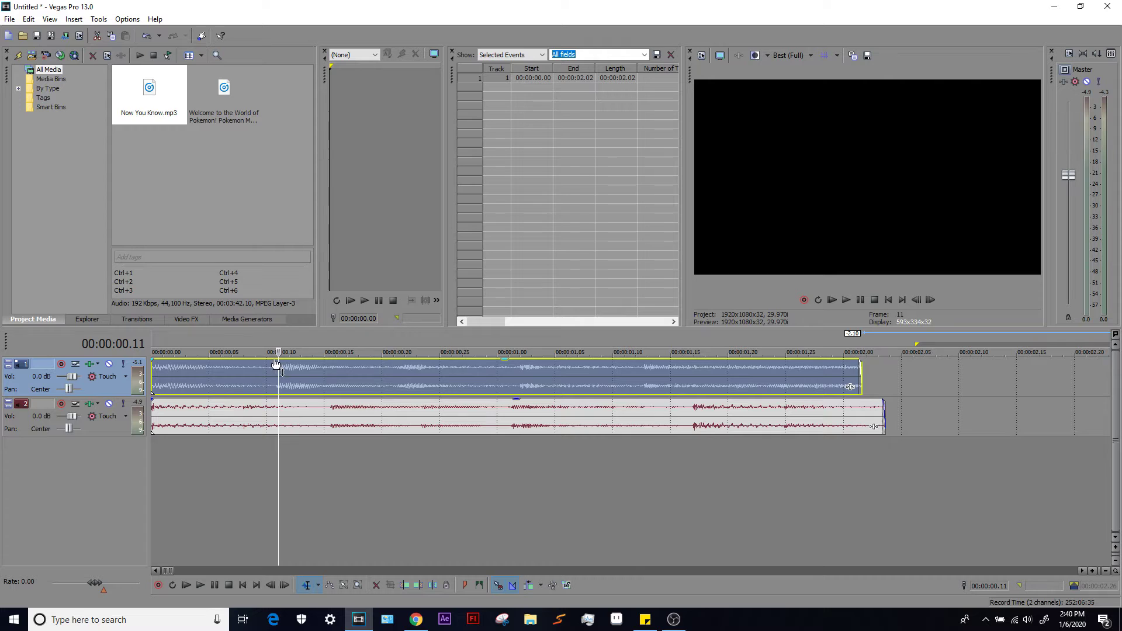
pyautogui.click(335, 415)
pyautogui.click(417, 388)
pyautogui.click(419, 416)
pyautogui.click(513, 377)
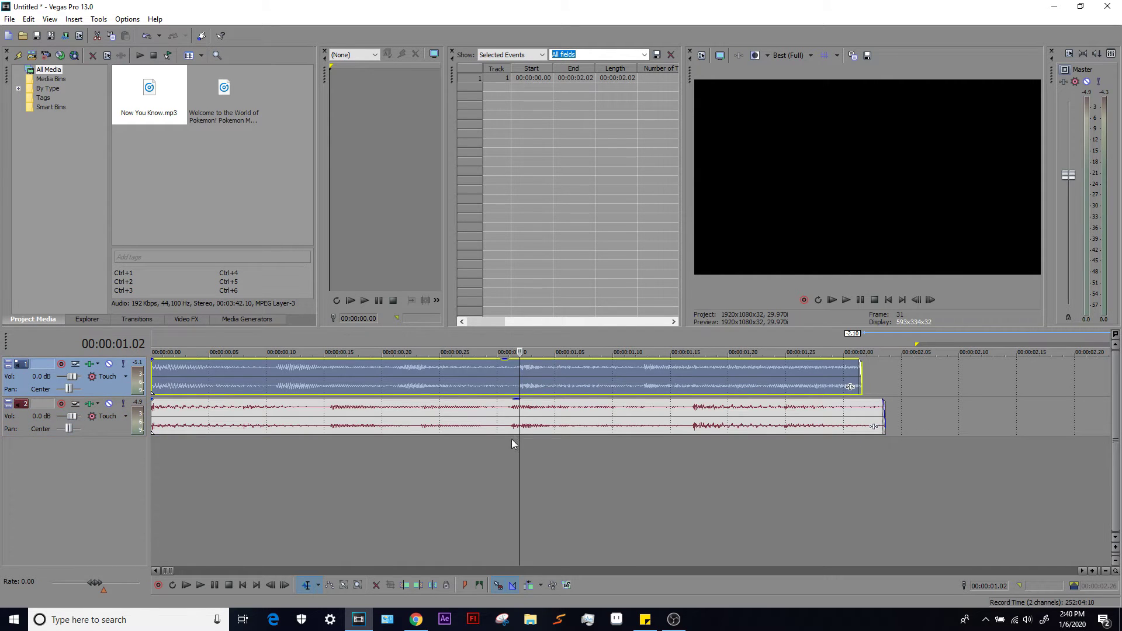
pyautogui.click(514, 416)
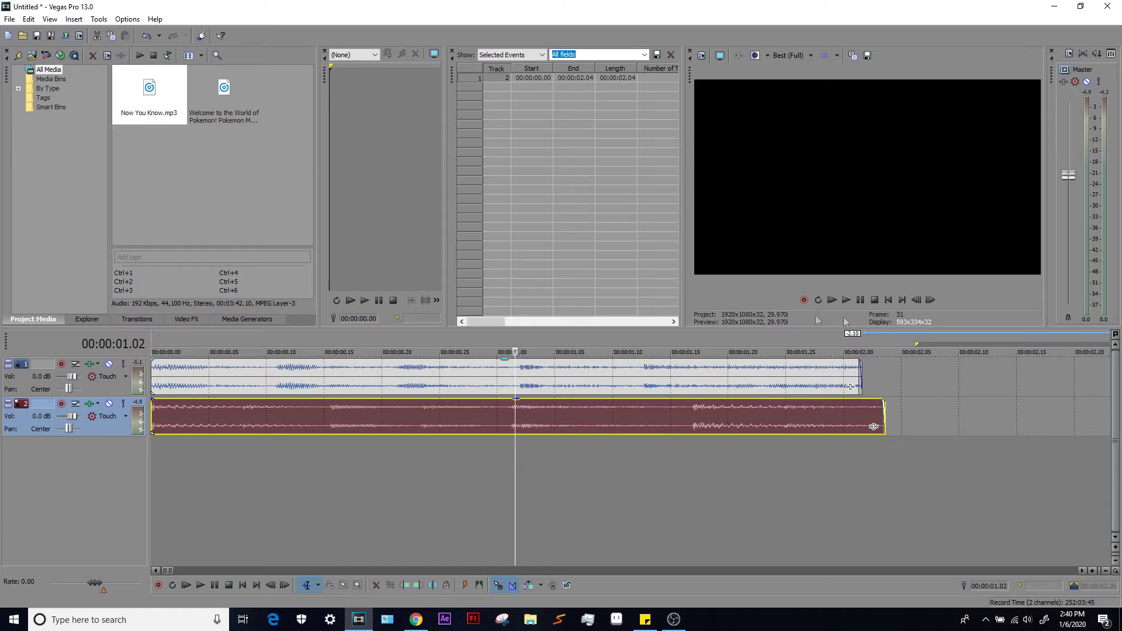
pyautogui.click(845, 300)
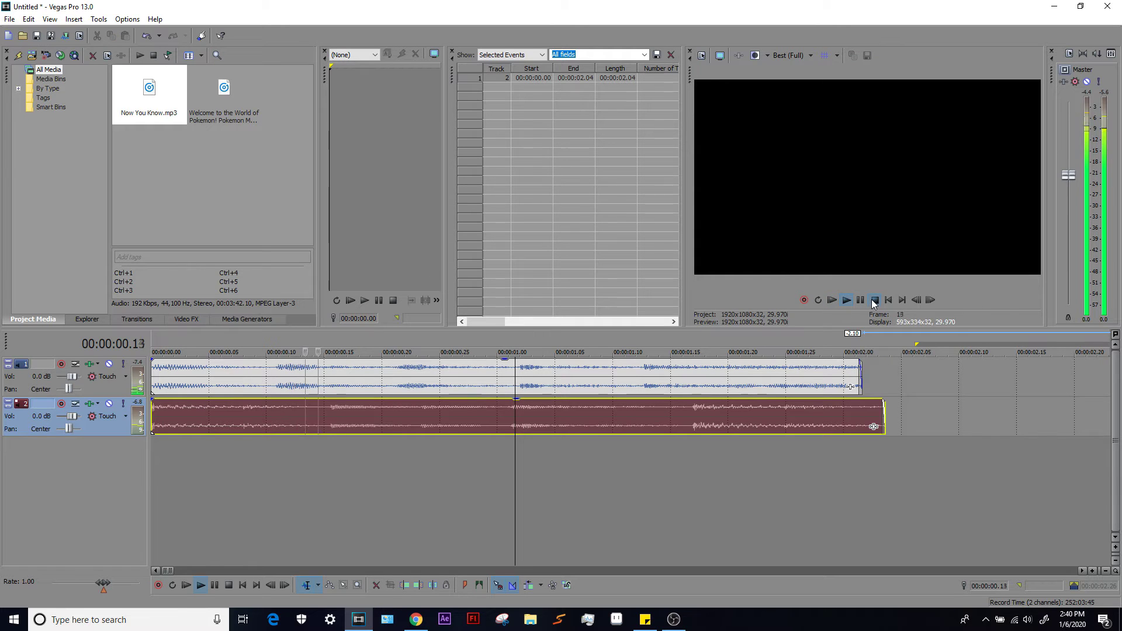
pyautogui.click(874, 300)
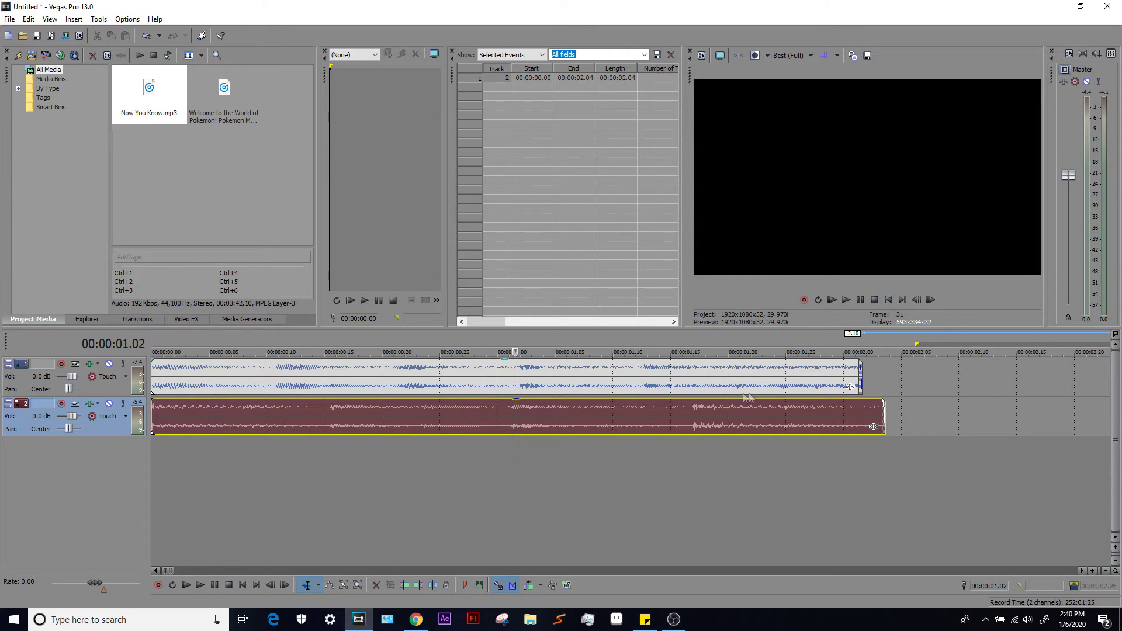
pyautogui.click(642, 371)
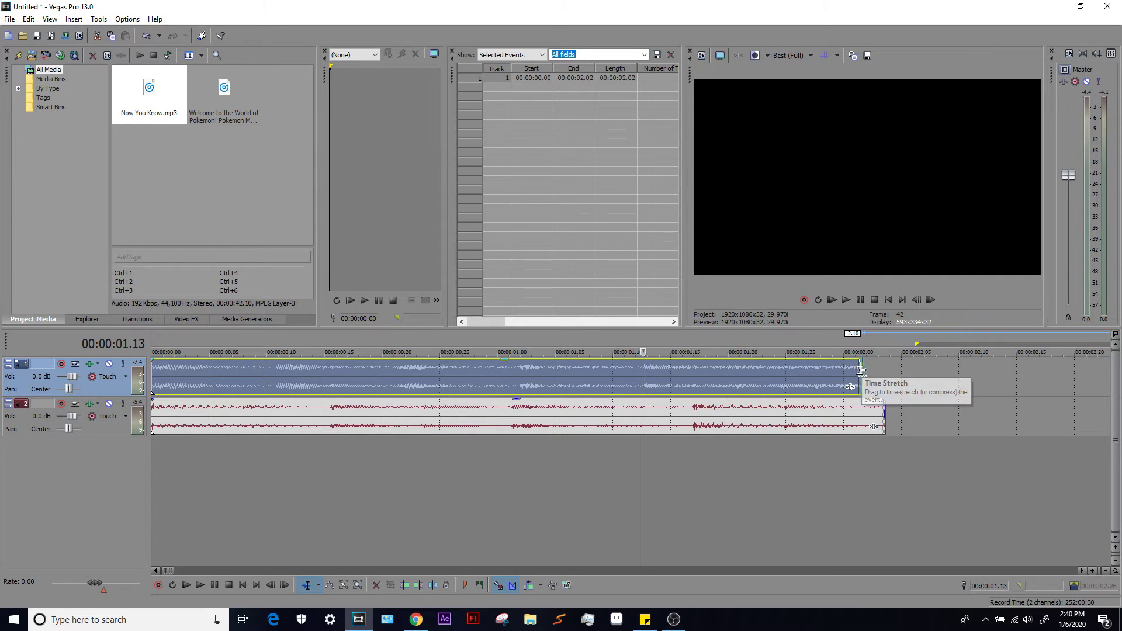
pyautogui.moveTo(861, 370); pyautogui.dragTo(929, 367)
# Step: After a playback check, stretch the second clip to about 3.16 s and the first to 3.00 s
pyautogui.click(845, 299)
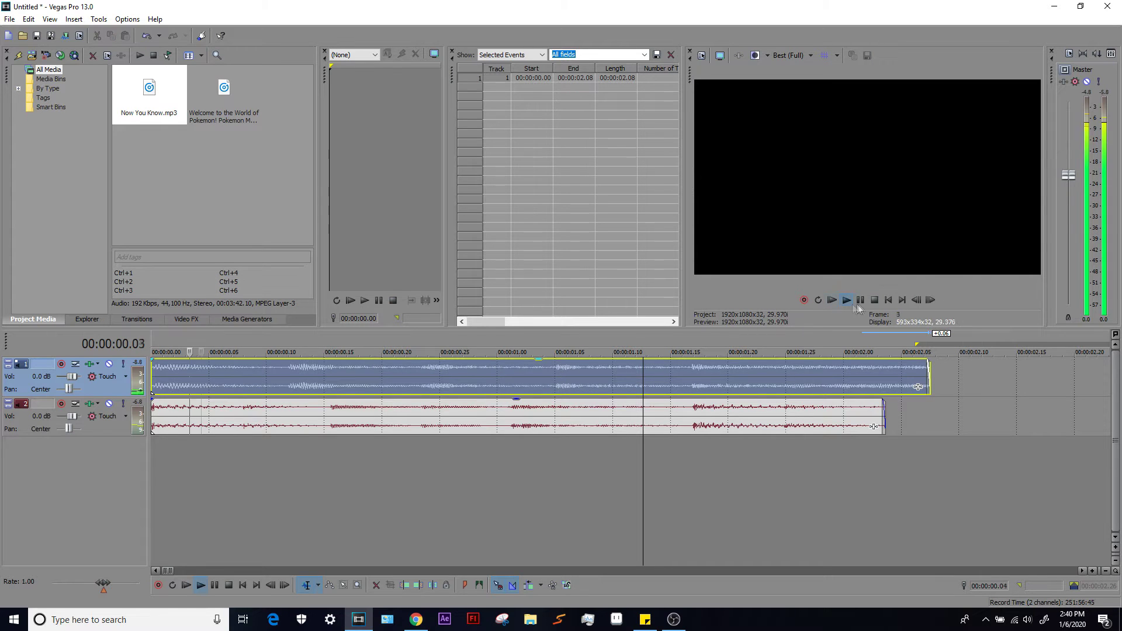
pyautogui.click(874, 299)
pyautogui.scroll(-4, 691, 398)
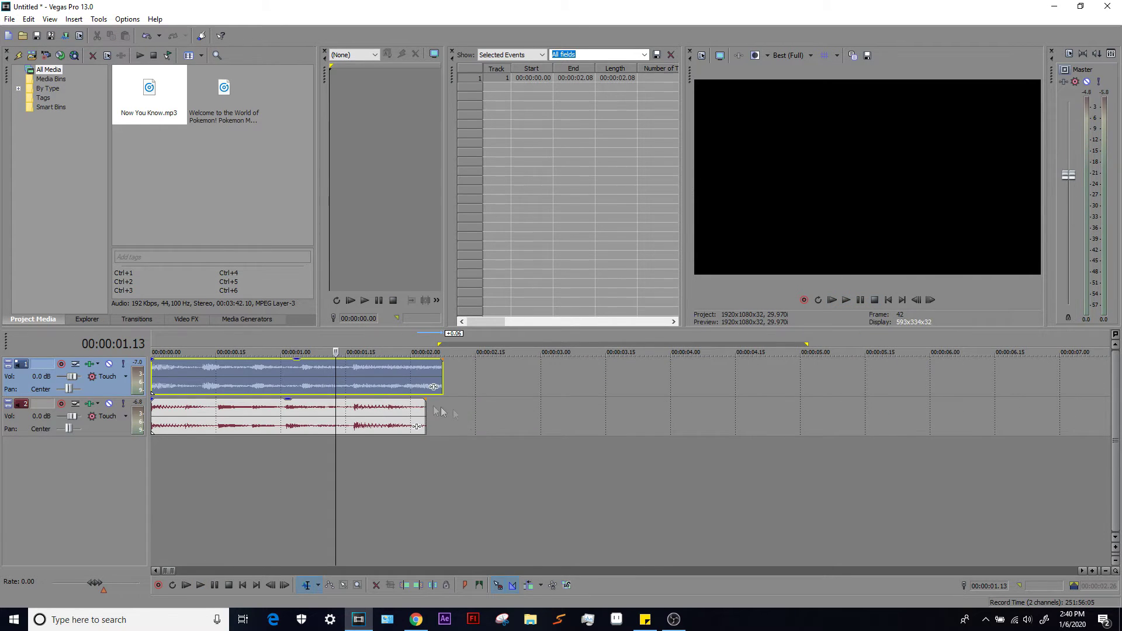
pyautogui.moveTo(423, 407); pyautogui.dragTo(610, 407)
pyautogui.scroll(1, 526, 379)
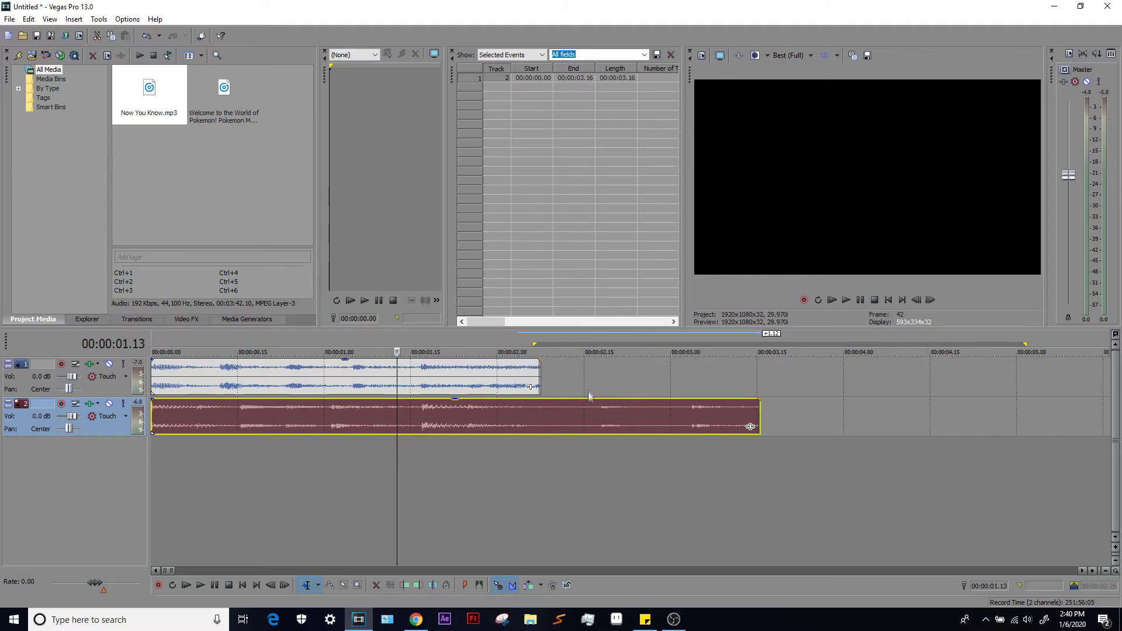
pyautogui.scroll(2, 526, 380)
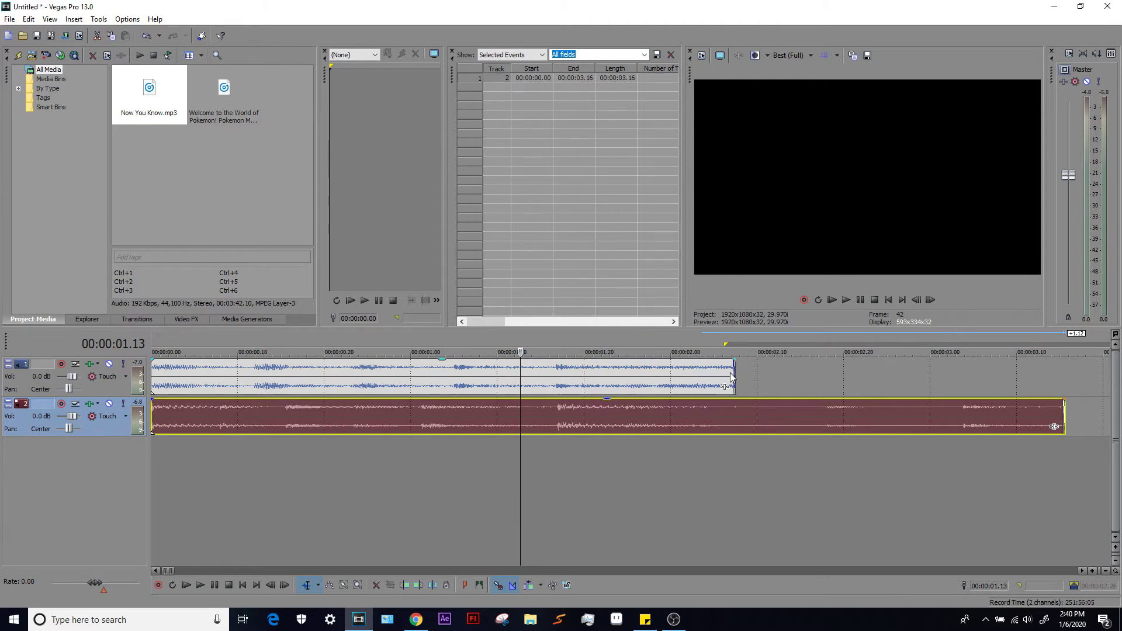
pyautogui.moveTo(736, 375); pyautogui.dragTo(928, 385)
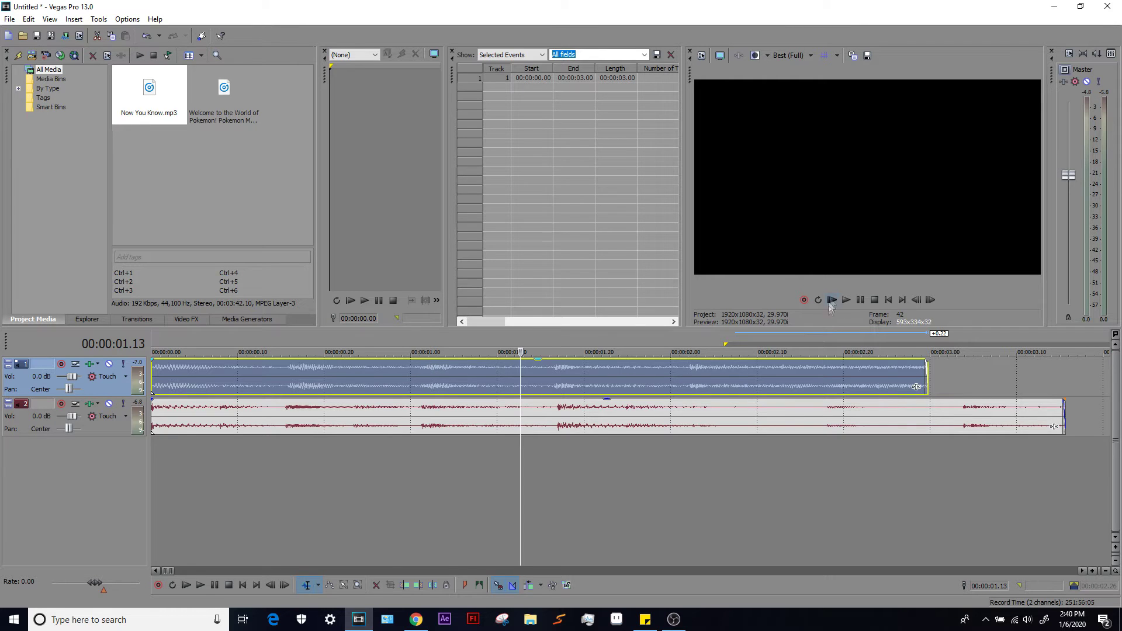
# Step: Check the sync, then stretch the first clip to about 4.23 s and the second to 5.29 s
pyautogui.press('space')
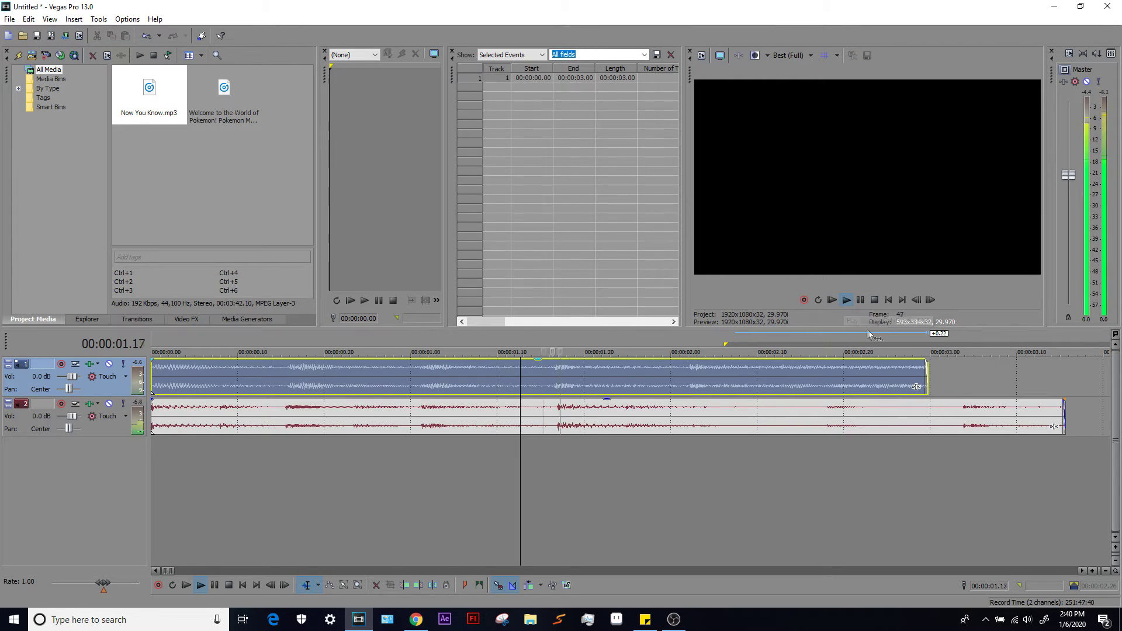
pyautogui.press('space')
pyautogui.scroll(-3, 447, 403)
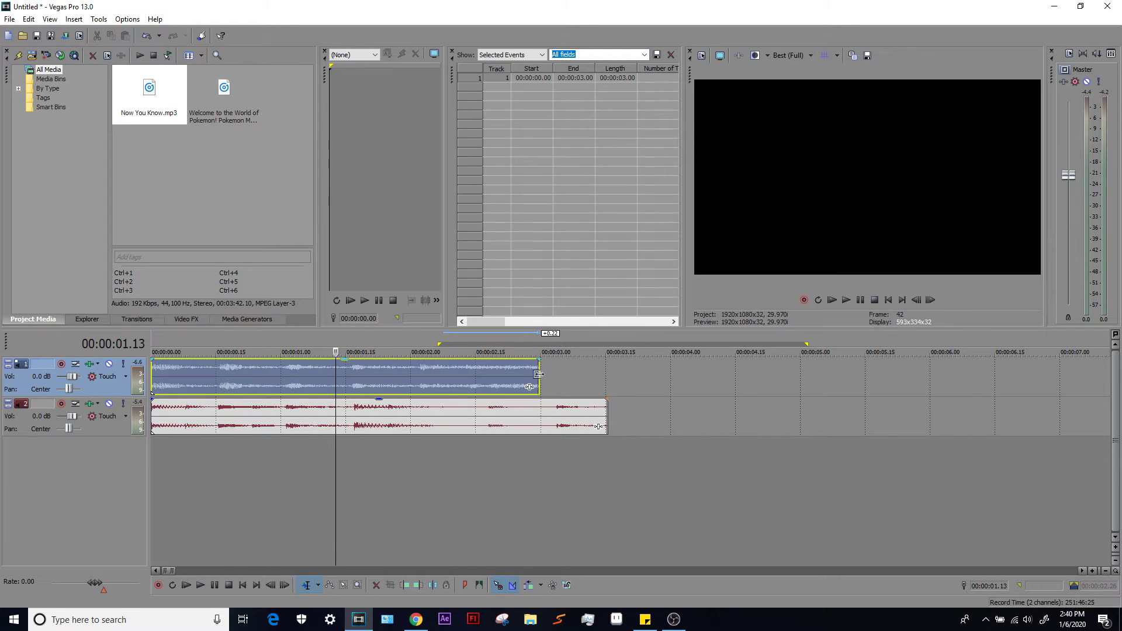
pyautogui.moveTo(726, 380); pyautogui.dragTo(769, 380)
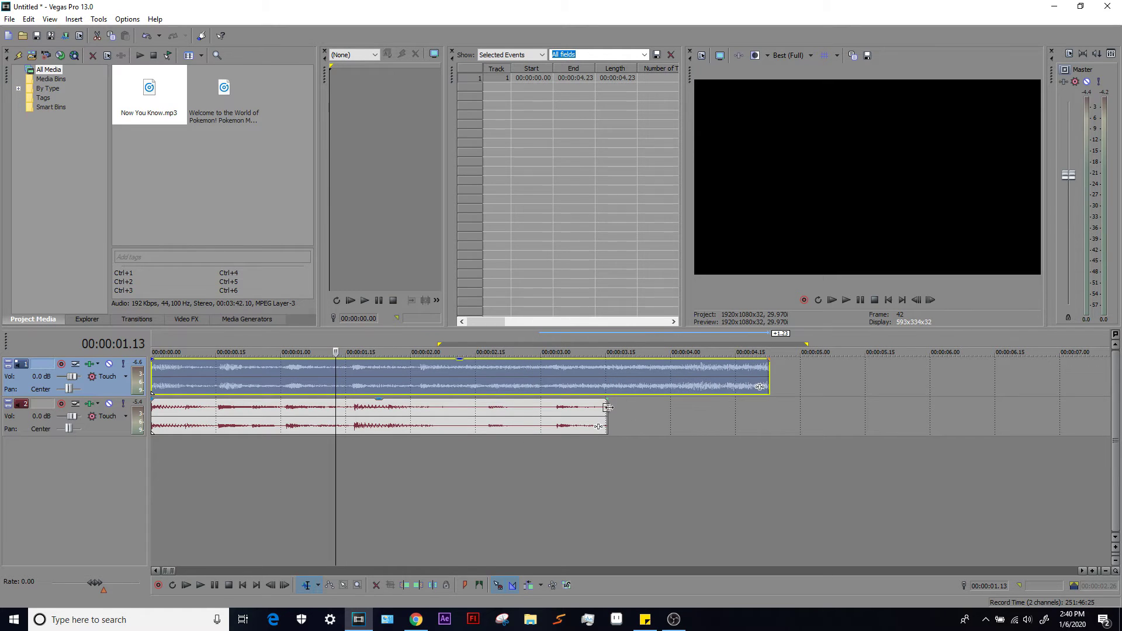
pyautogui.moveTo(606, 416); pyautogui.dragTo(922, 425)
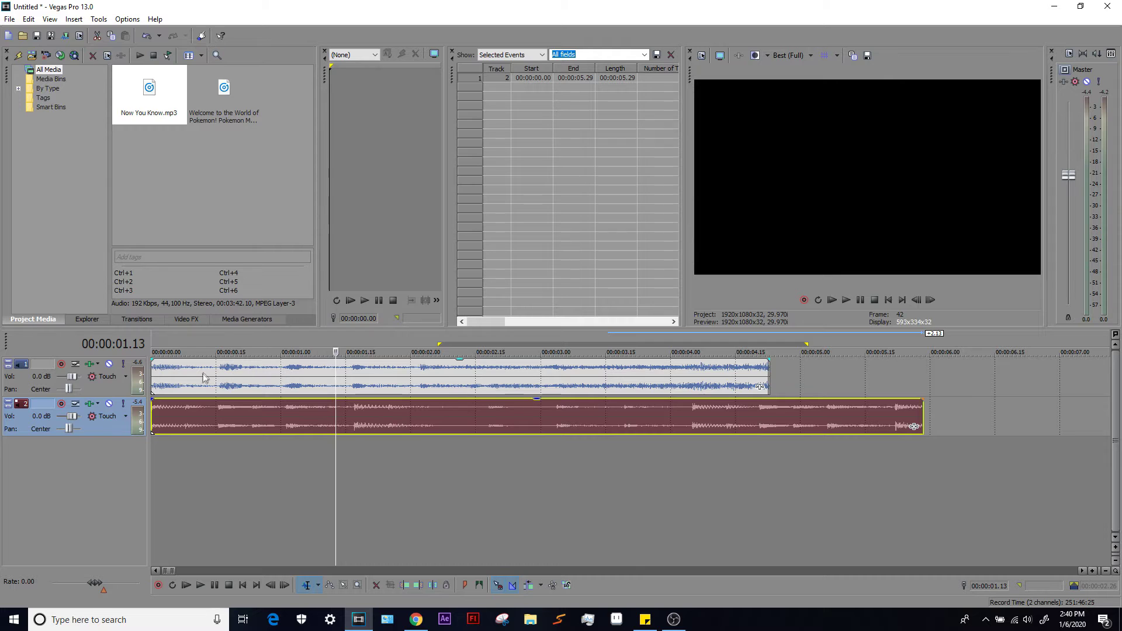
pyautogui.click(157, 383)
pyautogui.scroll(3, 254, 382)
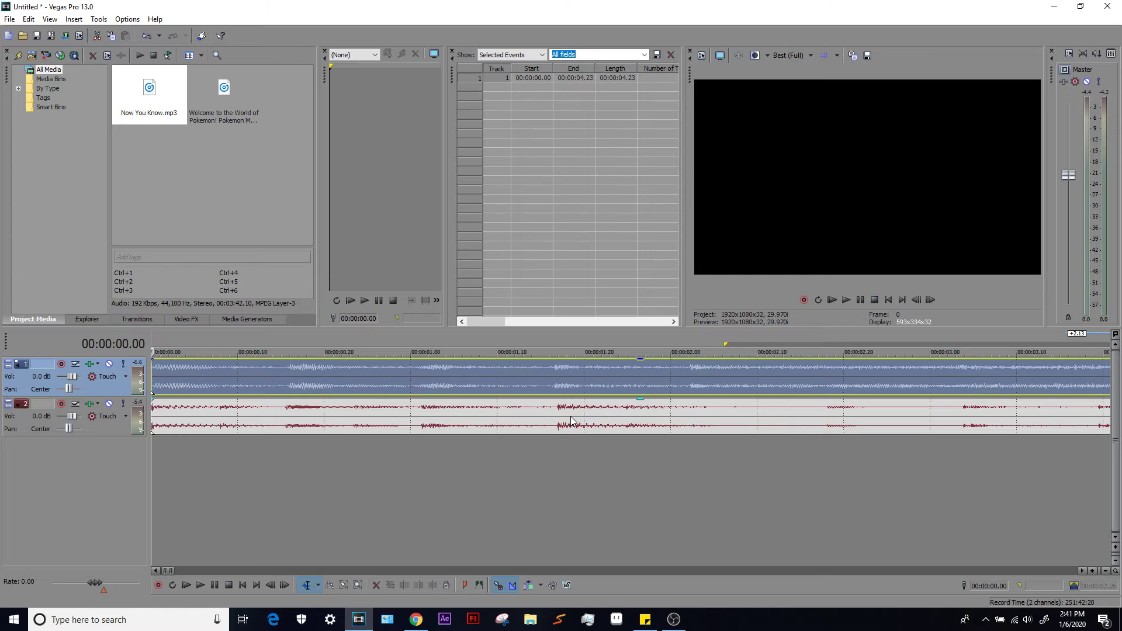
pyautogui.scroll(-5, 572, 419)
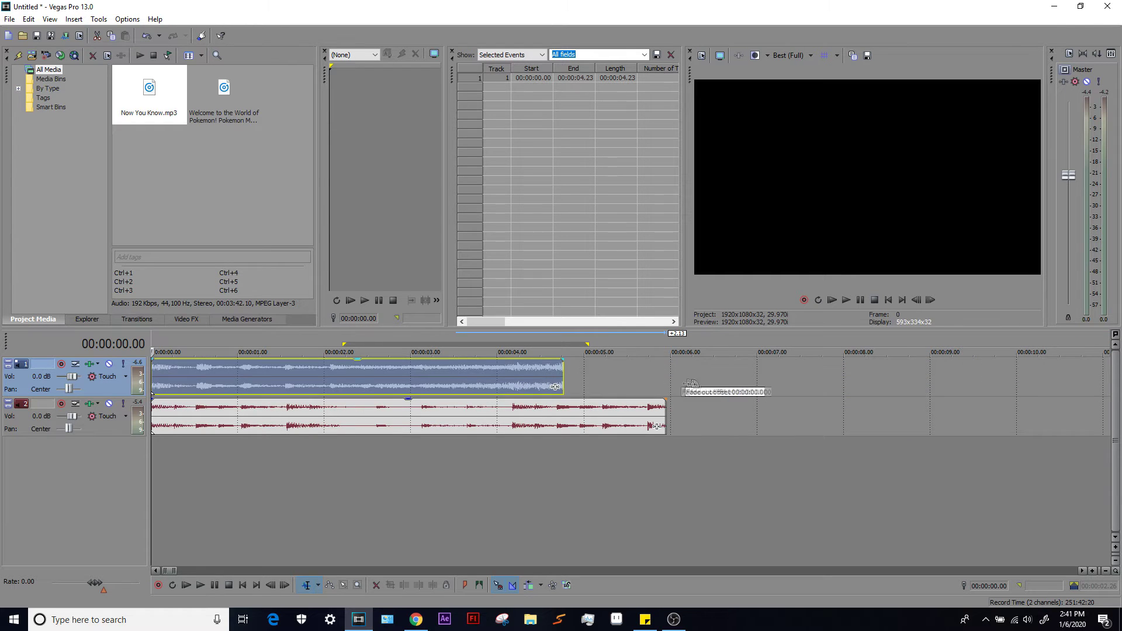
pyautogui.moveTo(562, 377); pyautogui.dragTo(683, 377)
pyautogui.click(618, 377)
pyautogui.scroll(3, 618, 376)
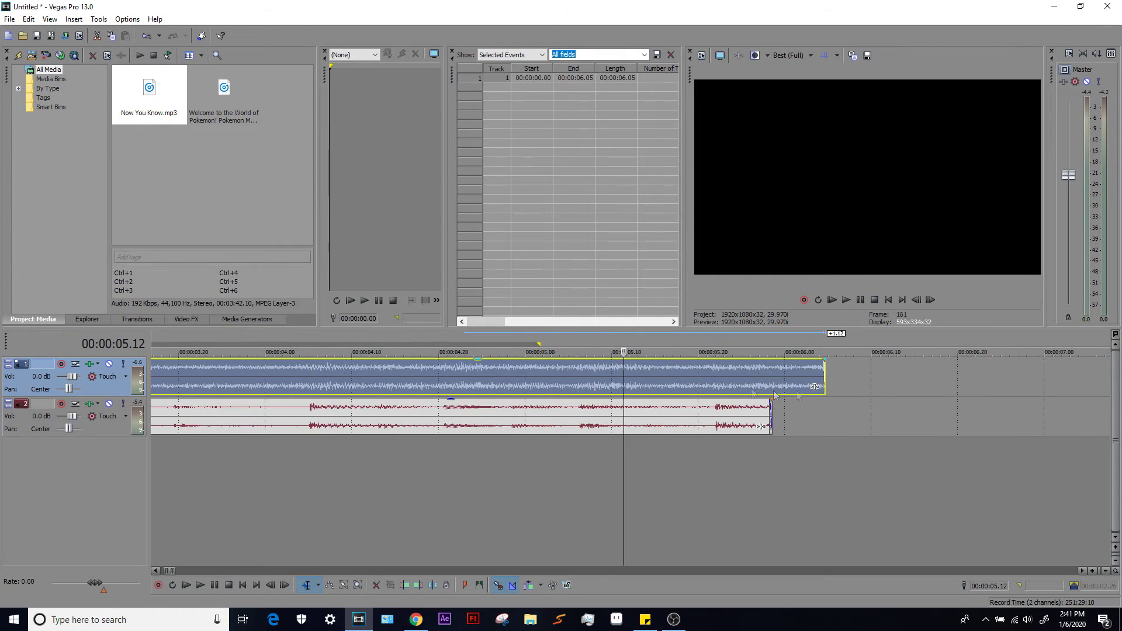
pyautogui.click(711, 383)
pyautogui.scroll(2, 711, 382)
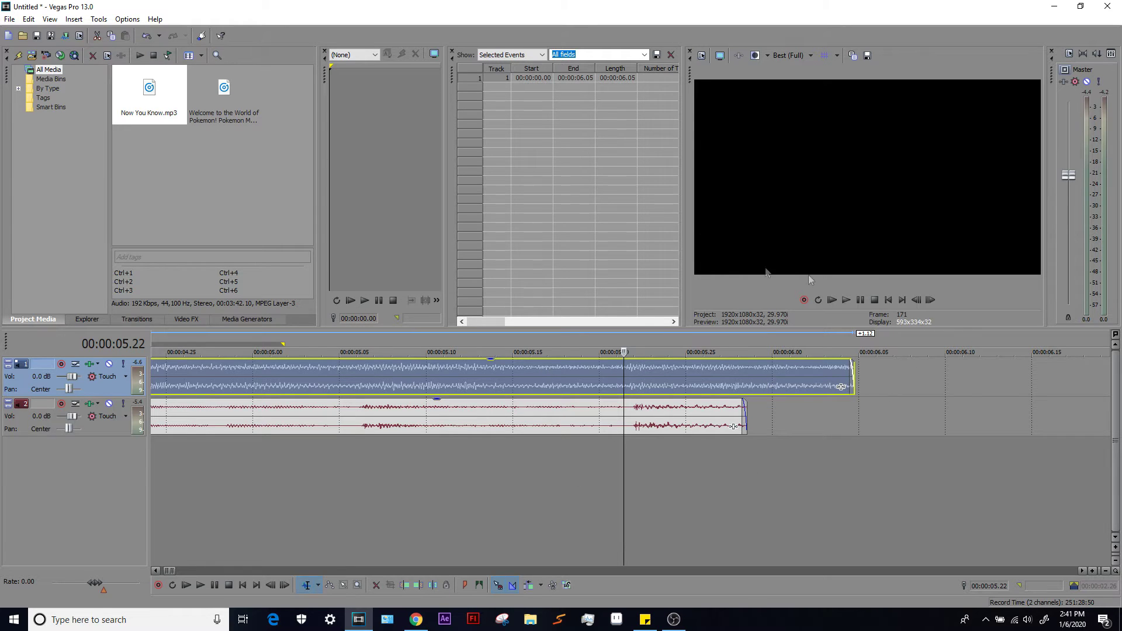
pyautogui.scroll(-5, 669, 422)
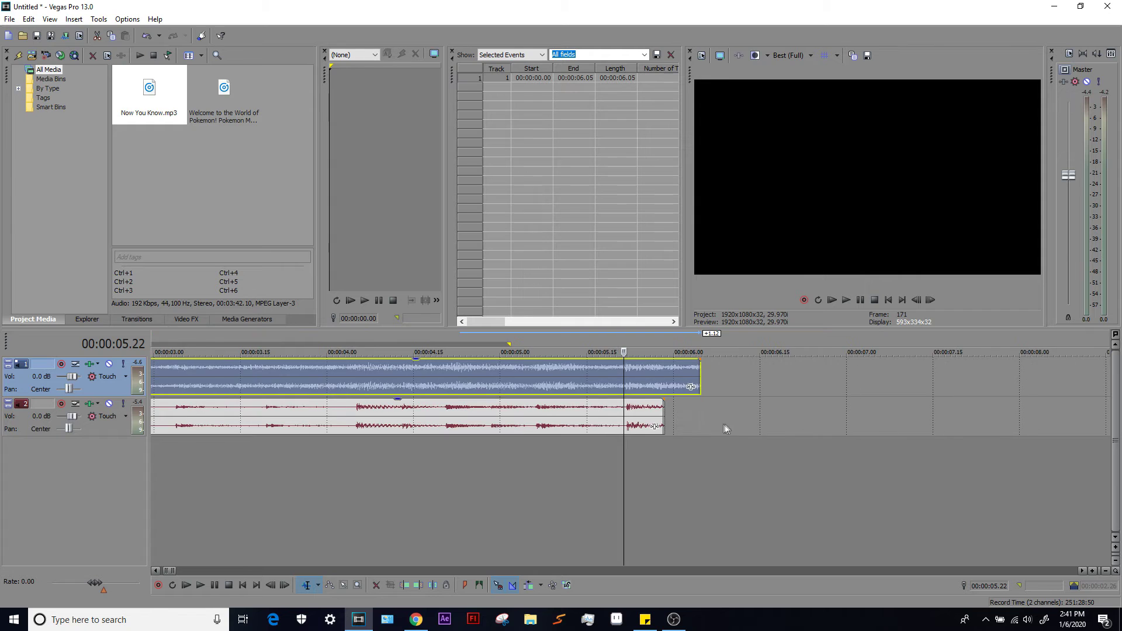
pyautogui.scroll(2, 658, 430)
pyautogui.scroll(1, 643, 378)
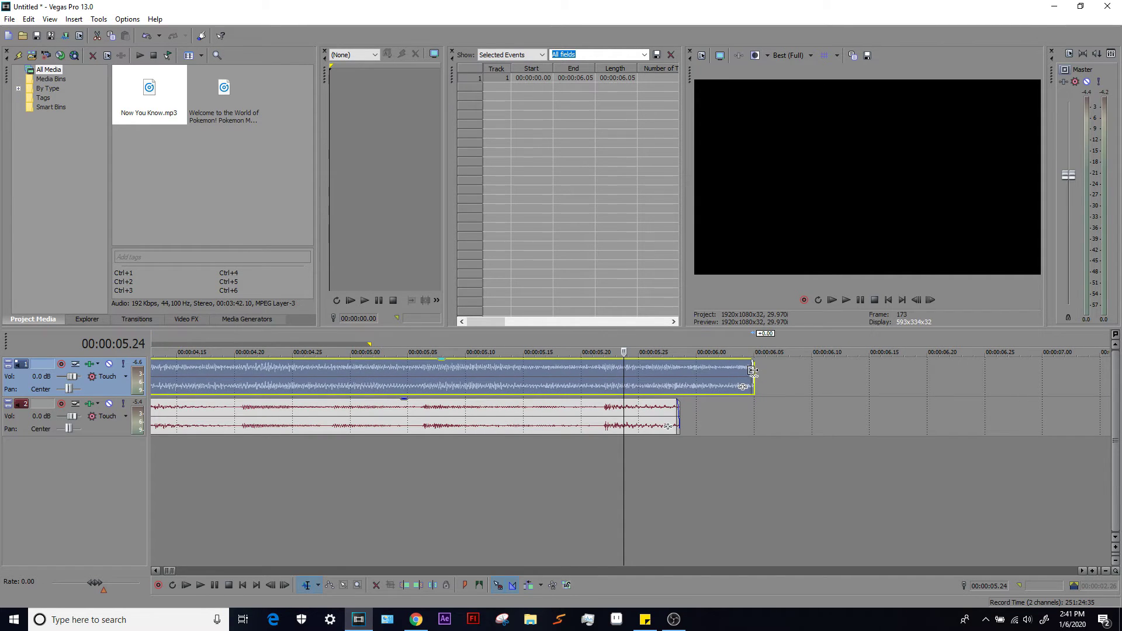
pyautogui.hotkey('shift', 'space')
pyautogui.scroll(-5, 634, 430)
pyautogui.scroll(2, 631, 430)
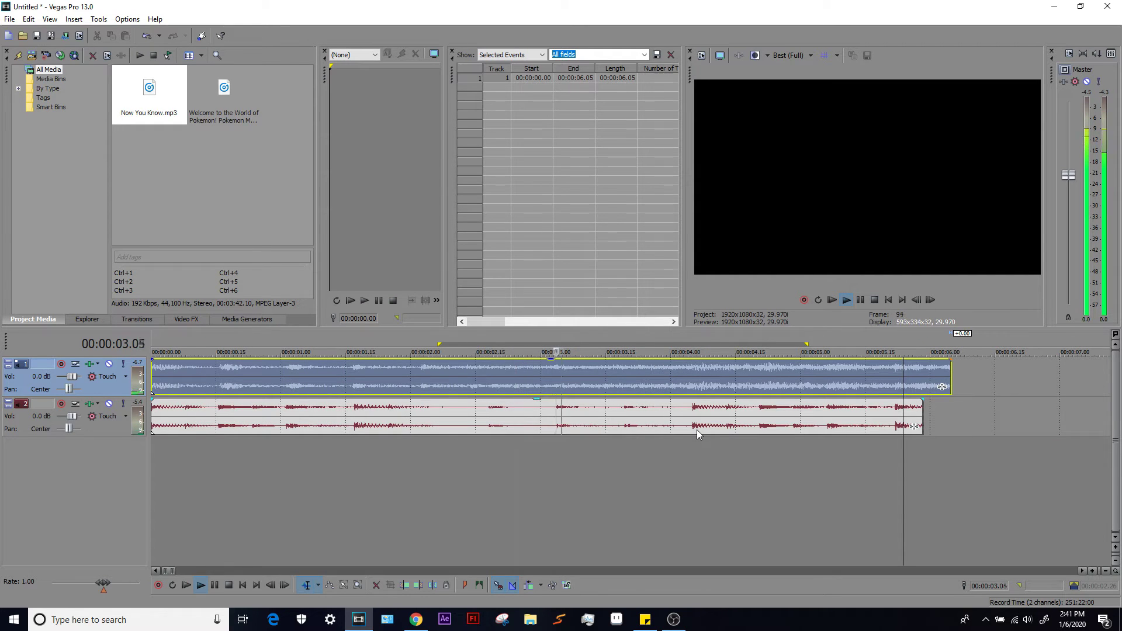
pyautogui.scroll(-2, 626, 387)
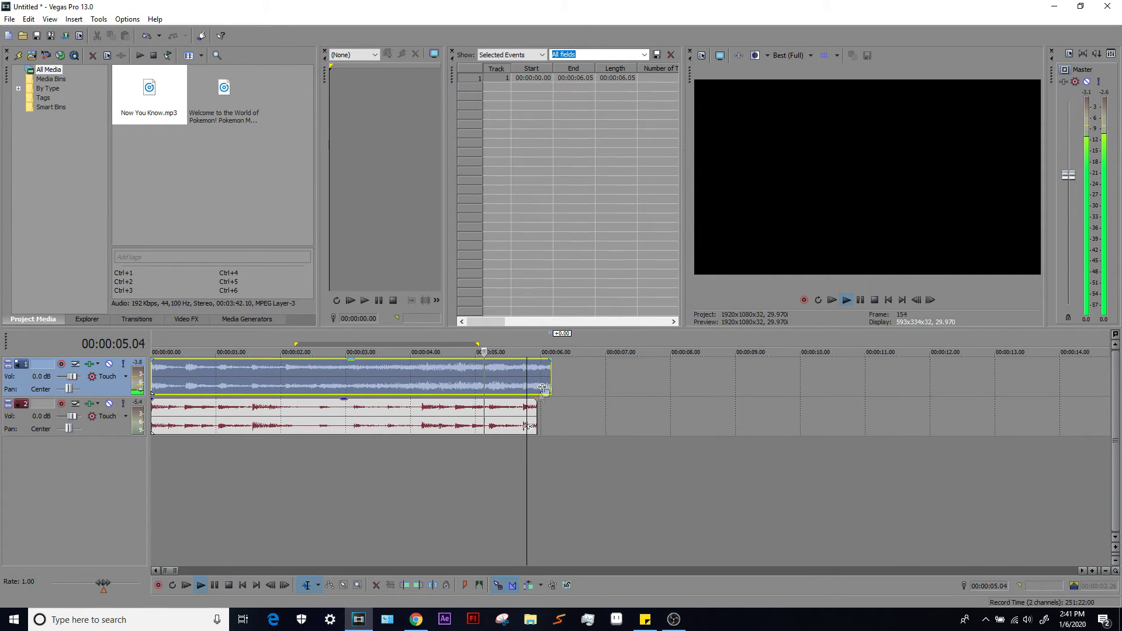
pyautogui.click(875, 302)
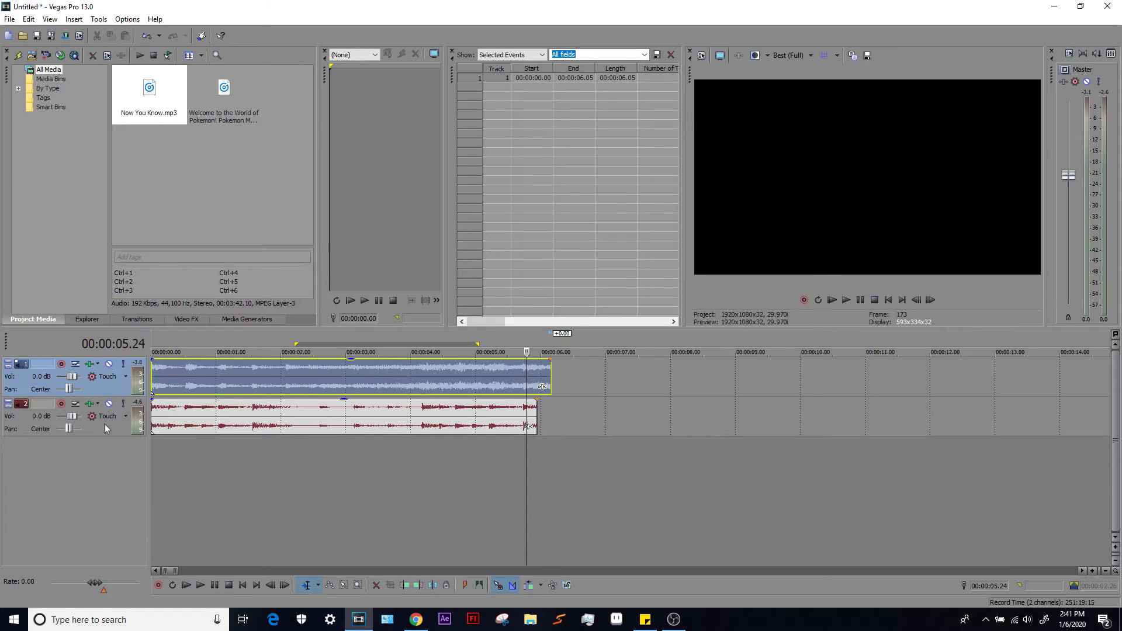
pyautogui.click(153, 382)
pyautogui.scroll(6, 421, 497)
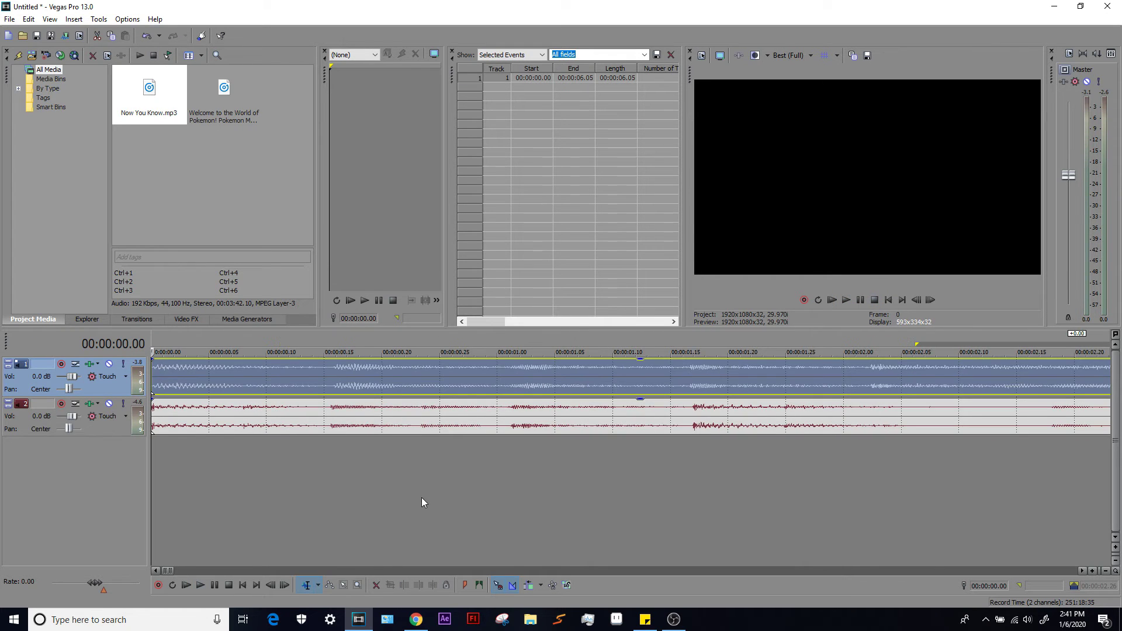
pyautogui.scroll(-3, 255, 406)
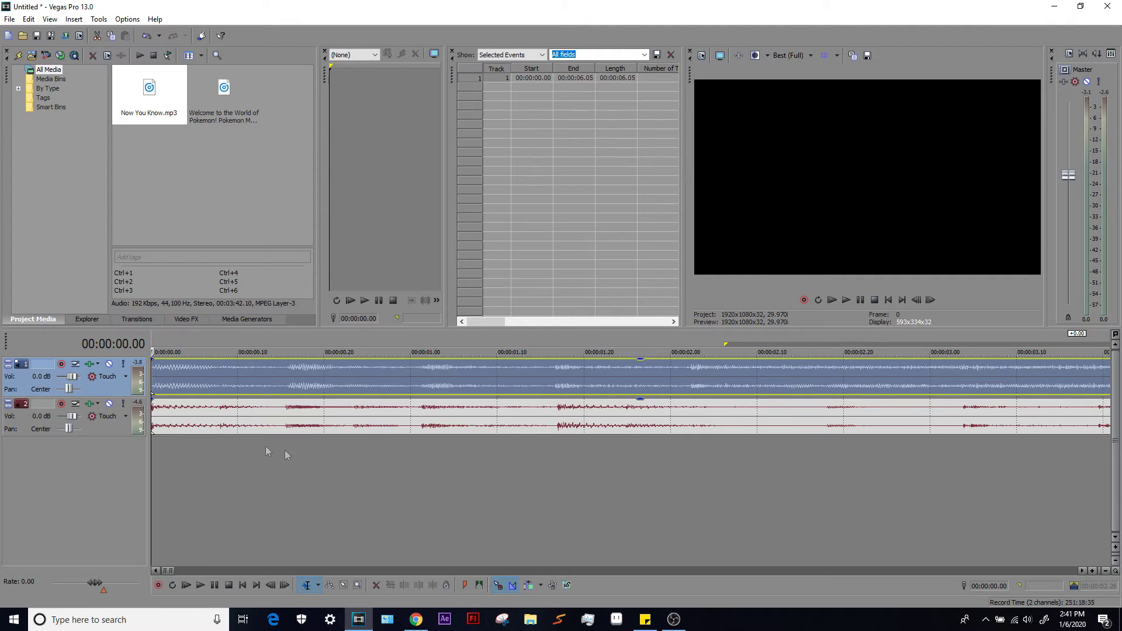
pyautogui.scroll(-2, 285, 451)
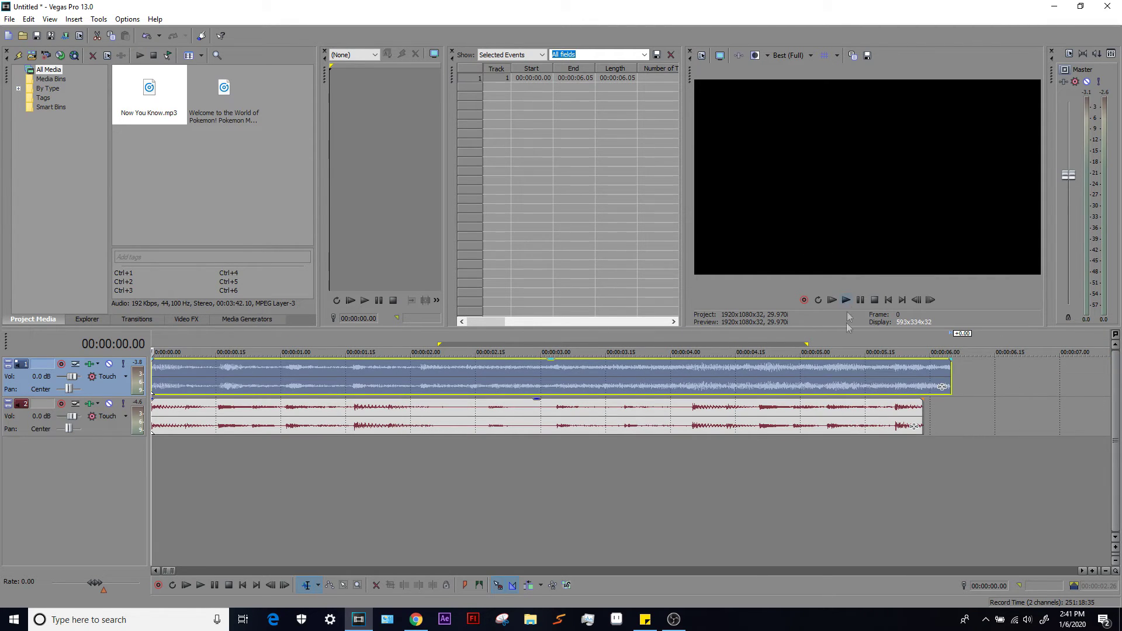
pyautogui.scroll(1, 848, 321)
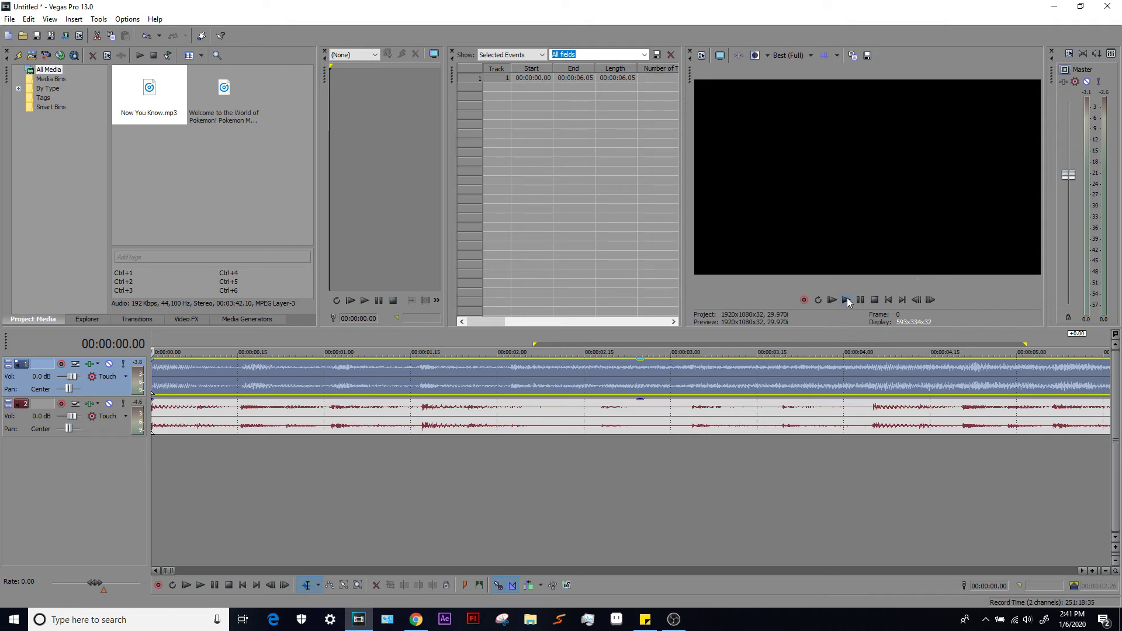
pyautogui.click(846, 300)
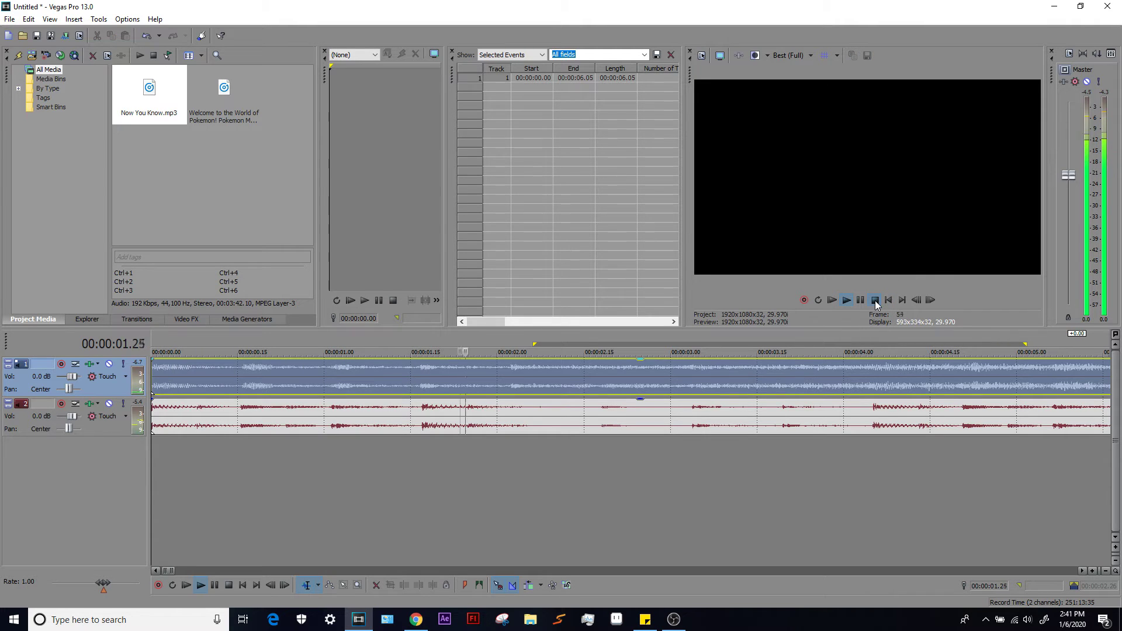
pyautogui.click(875, 300)
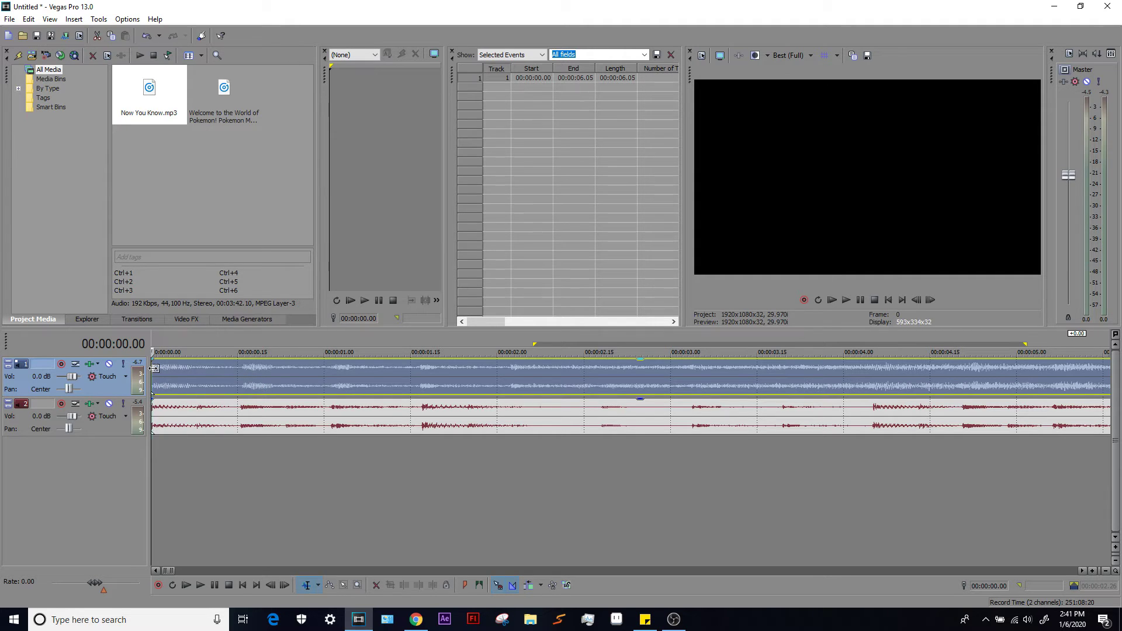
pyautogui.scroll(2, 192, 381)
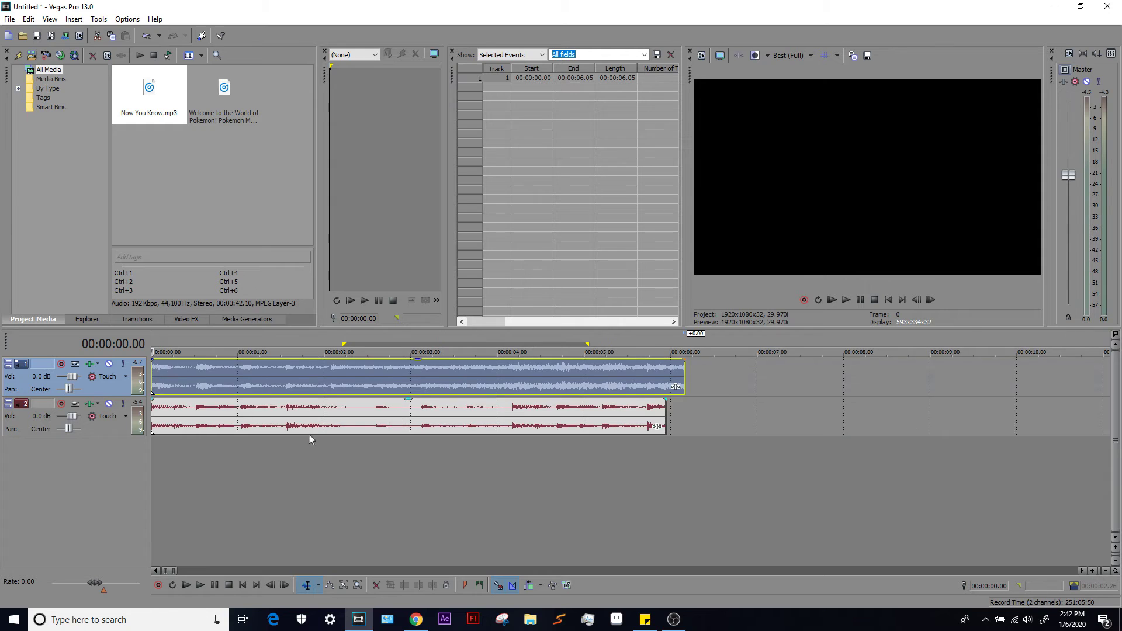
pyautogui.scroll(-2, 193, 381)
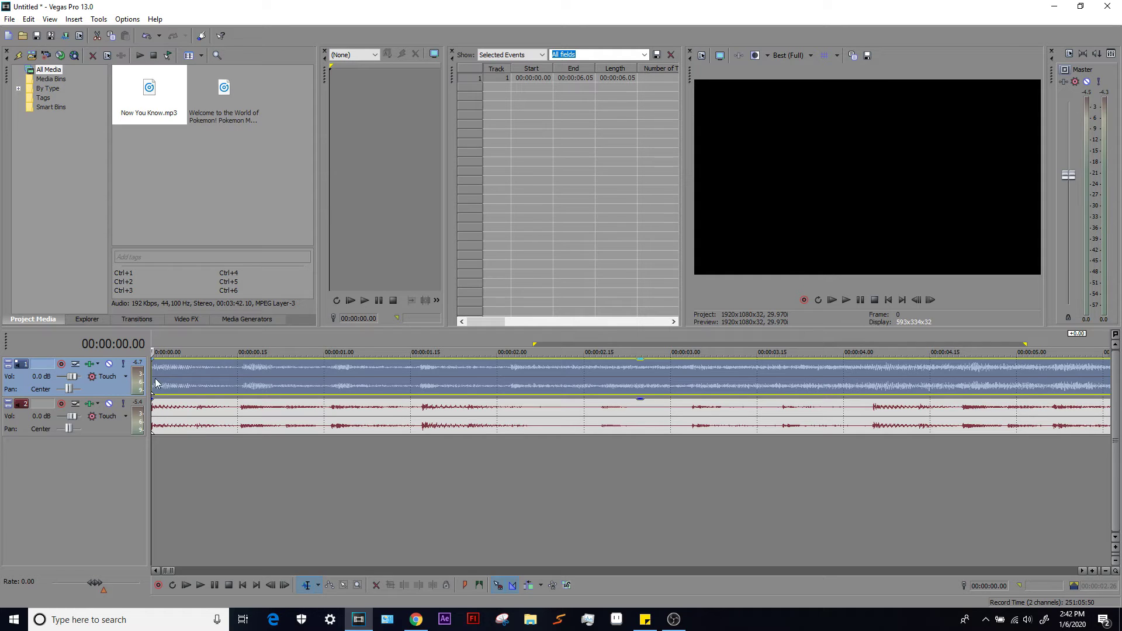
# Step: Trim the top clip's opening, slide it back to 00:00:00.00 at 5.20 s long, and play both
pyautogui.moveTo(153, 376); pyautogui.dragTo(230, 381)
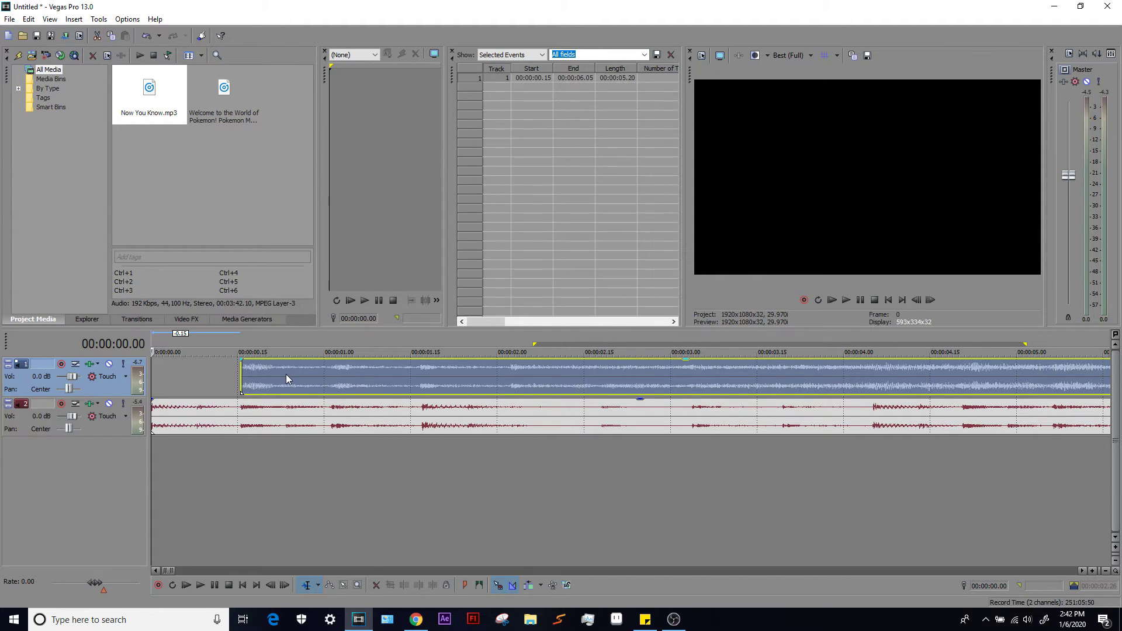
pyautogui.moveTo(286, 376); pyautogui.dragTo(192, 381)
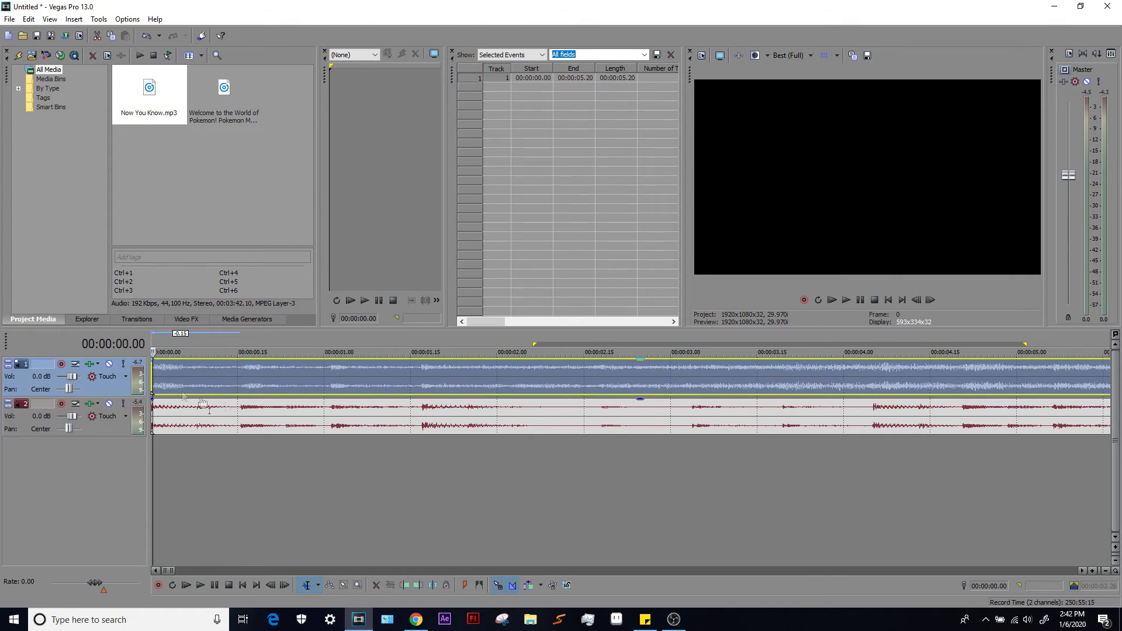
pyautogui.scroll(-2, 211, 380)
pyautogui.scroll(2, 759, 293)
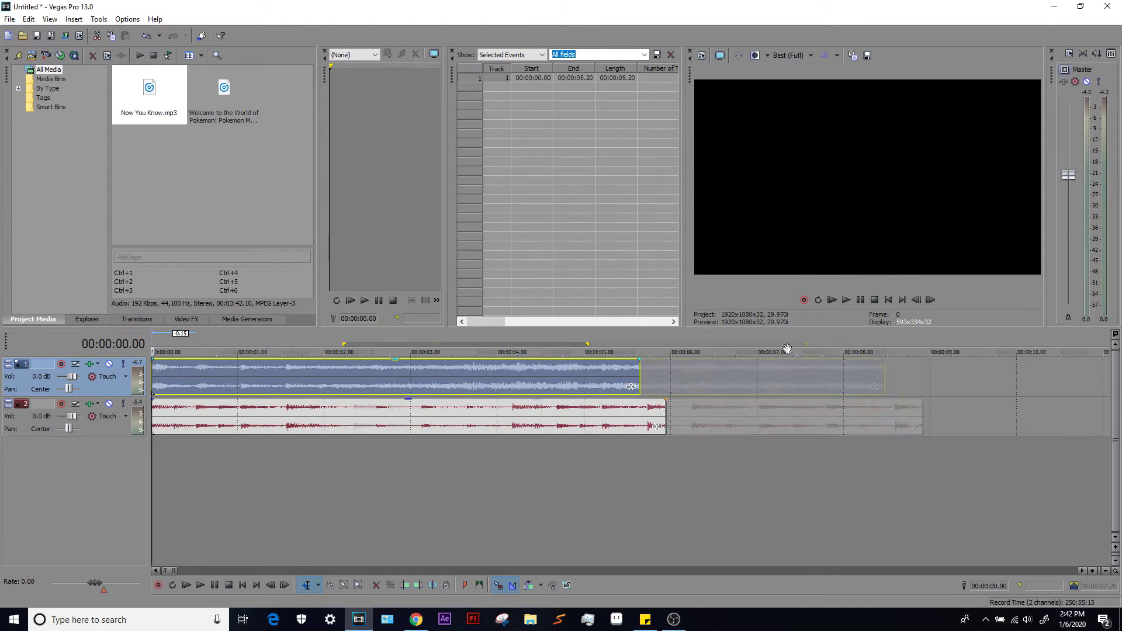
pyautogui.click(846, 301)
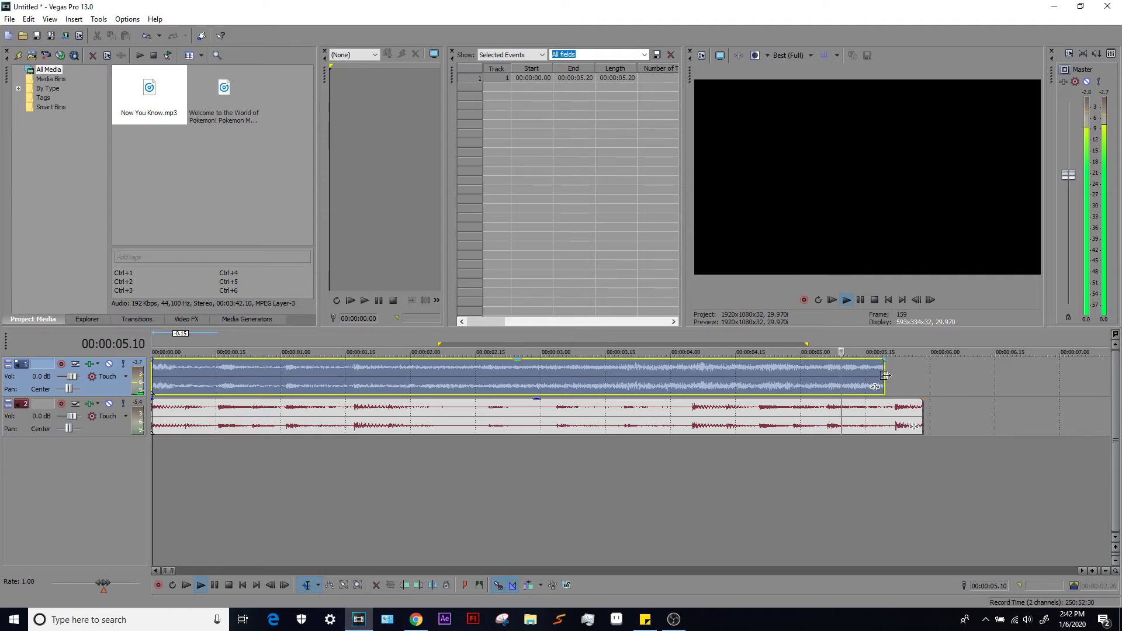
# Step: Stretch the top clip to 7.13 s and the bottom clip to end at 7.13 as well
pyautogui.moveTo(883, 365); pyautogui.dragTo(1104, 368)
pyautogui.click(881, 300)
pyautogui.scroll(-2, 431, 382)
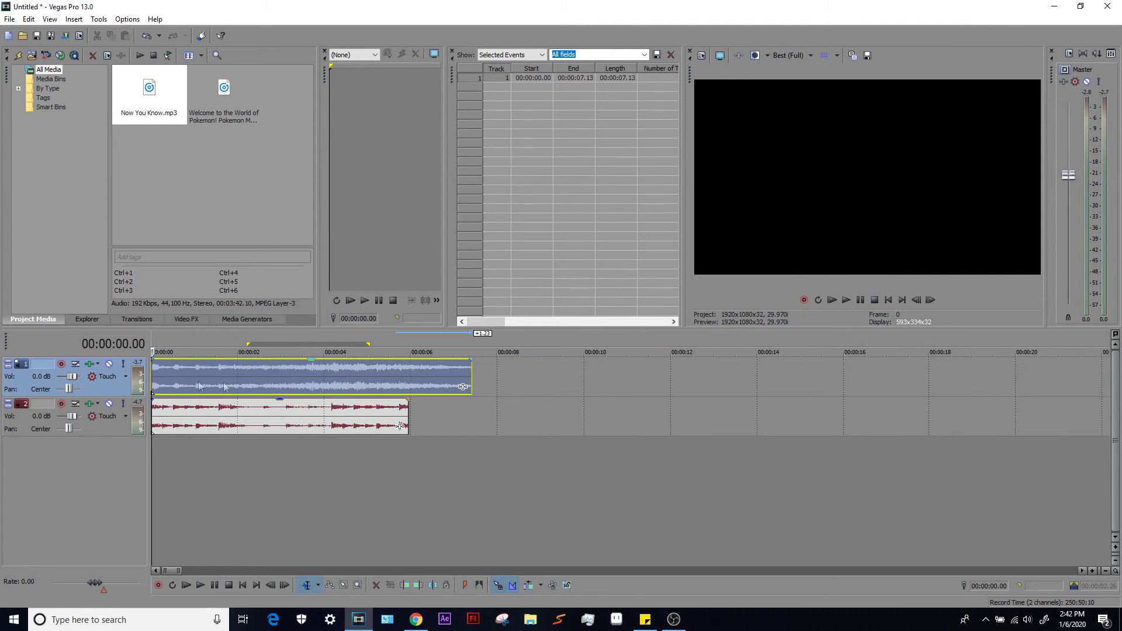
pyautogui.scroll(4, 225, 386)
pyautogui.scroll(-4, 186, 391)
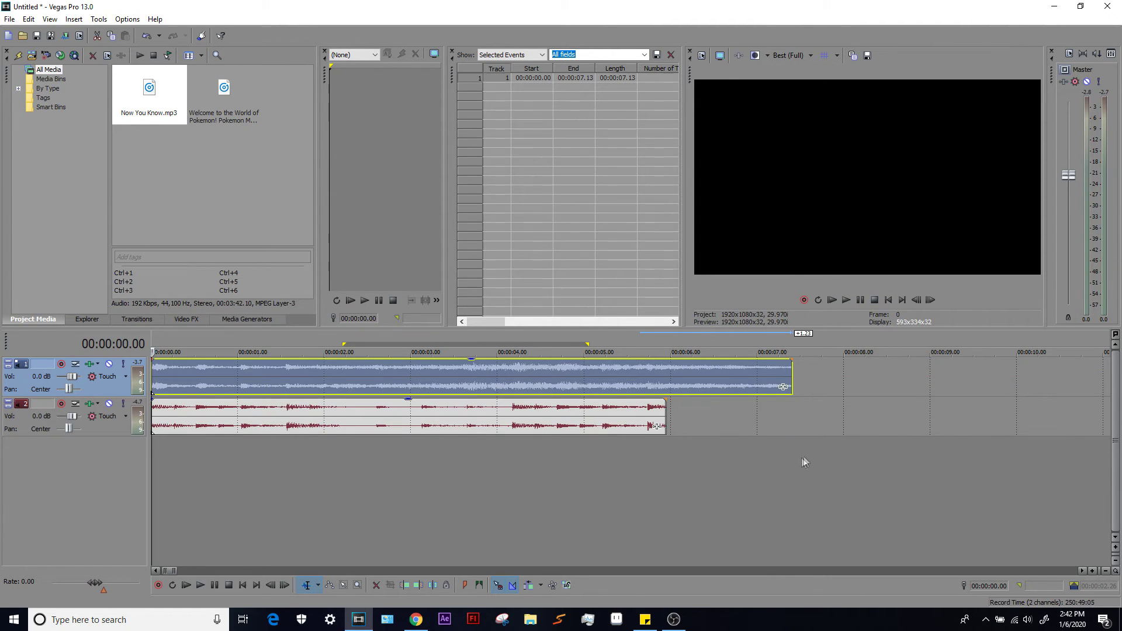
pyautogui.moveTo(667, 414); pyautogui.dragTo(793, 414)
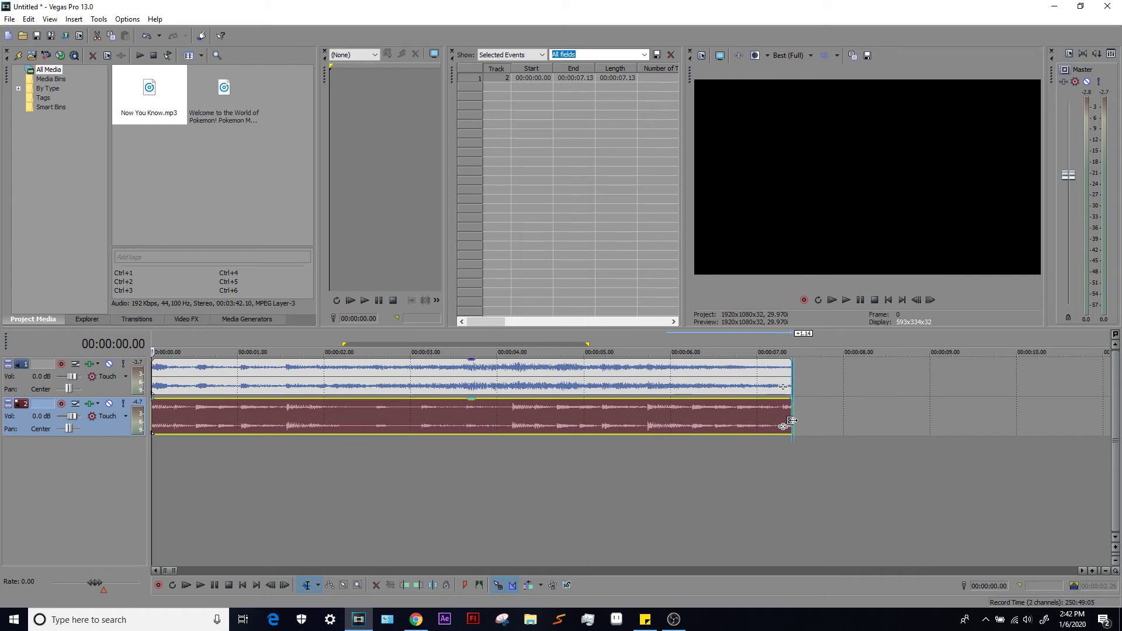
# Step: Stretch both clips out to about 13 seconds, with the cursor at their end
pyautogui.scroll(3, 191, 395)
pyautogui.scroll(-3, 191, 395)
pyautogui.scroll(2, 189, 392)
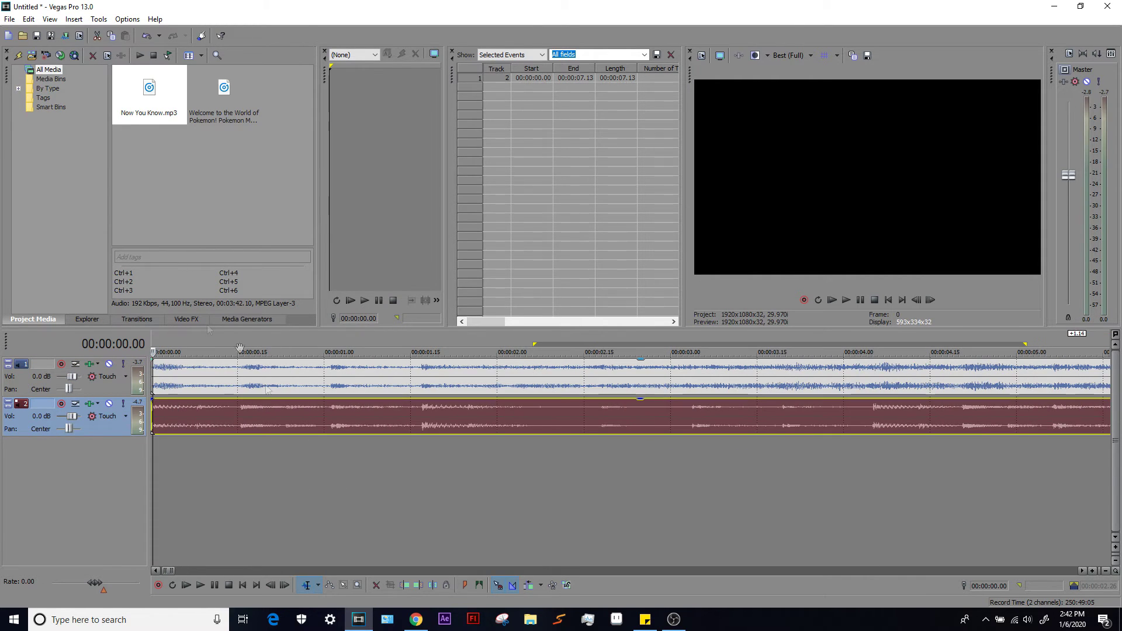
pyautogui.scroll(-3, 303, 390)
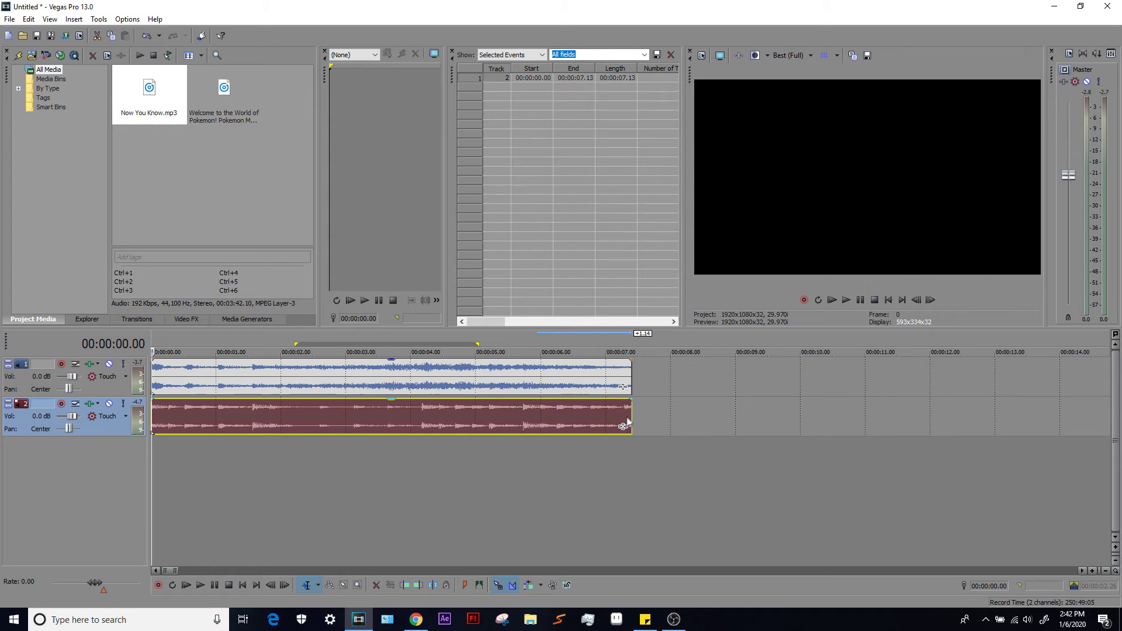
pyautogui.moveTo(631, 417); pyautogui.dragTo(1022, 417)
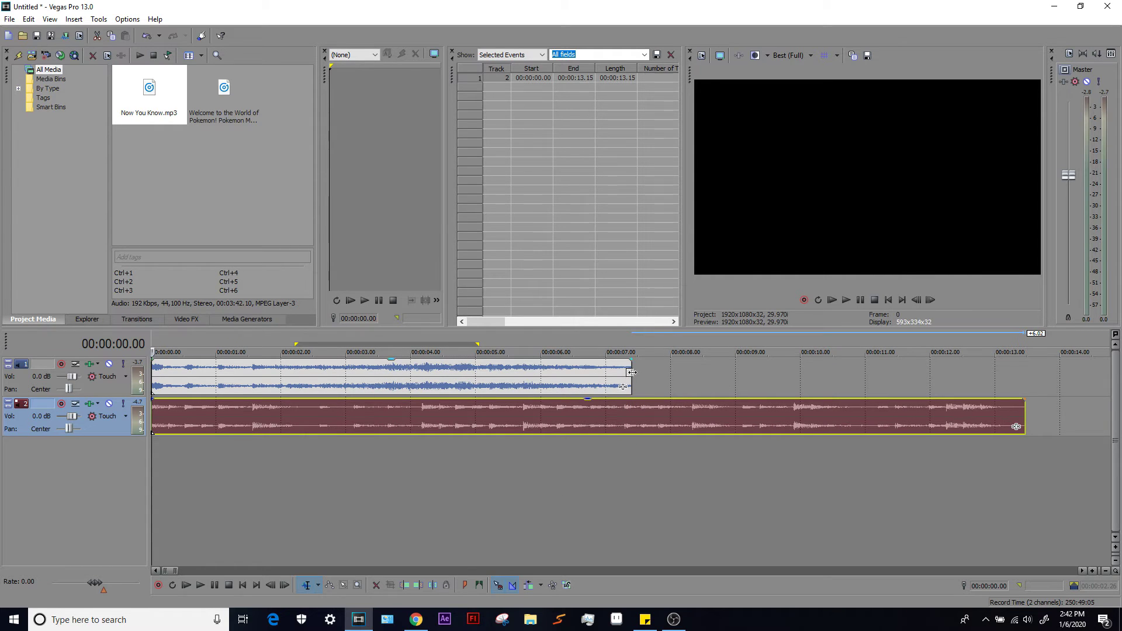
pyautogui.moveTo(631, 372); pyautogui.dragTo(1011, 387)
pyautogui.click(1003, 392)
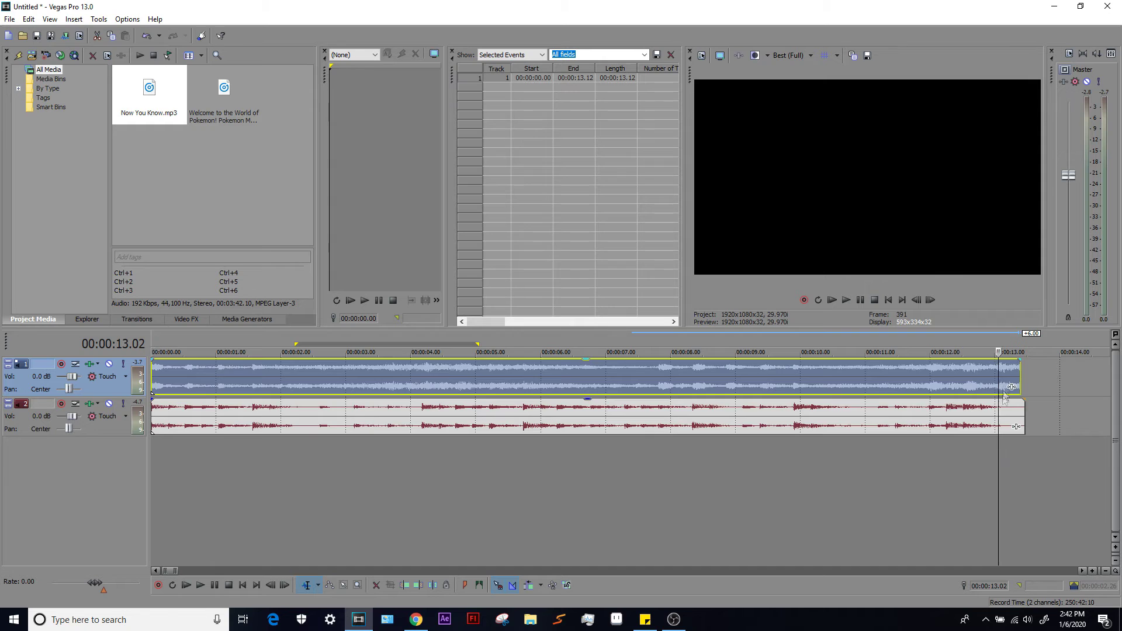
# Step: Stretch both clips out to about 31 seconds and return the cursor to the project start
pyautogui.scroll(-2, 496, 374)
pyautogui.scroll(-3, 369, 398)
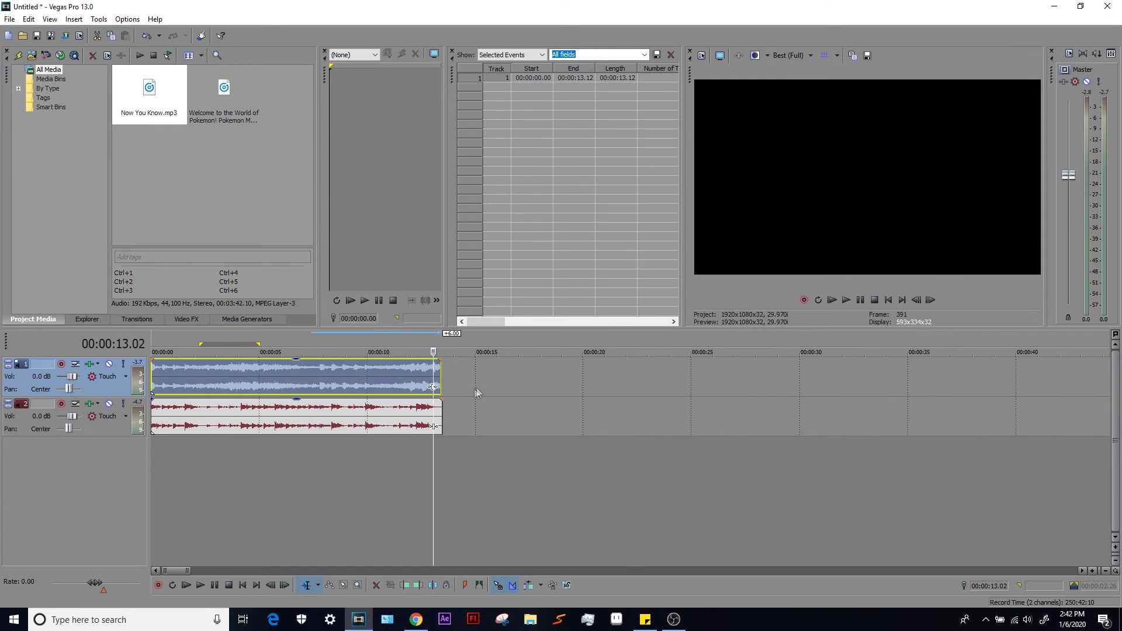
pyautogui.moveTo(442, 410); pyautogui.dragTo(821, 410)
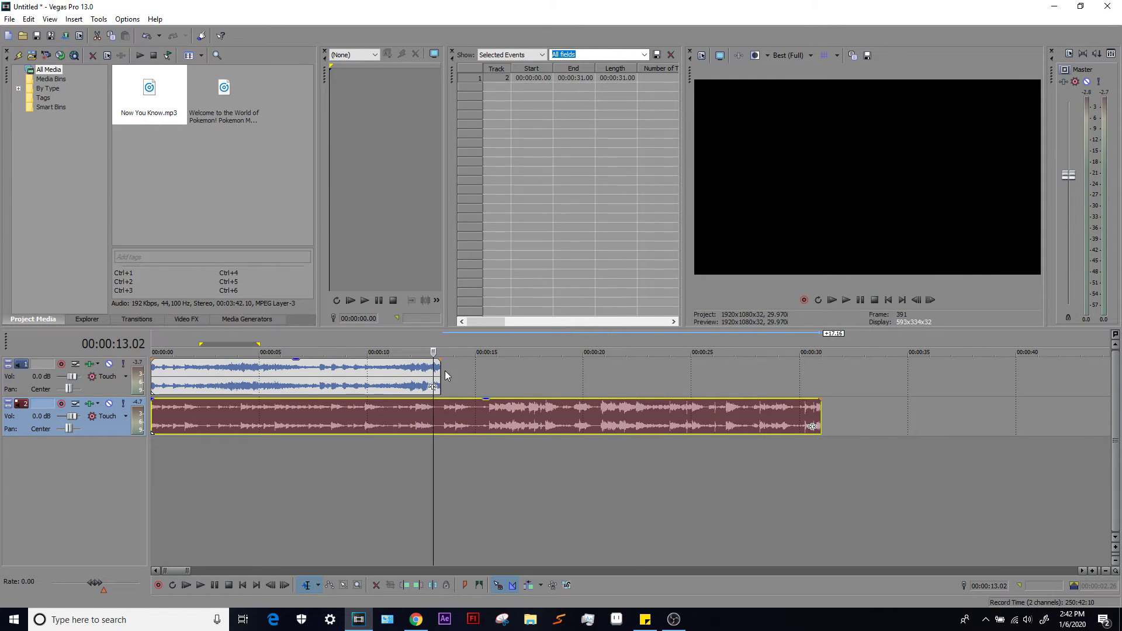
pyautogui.moveTo(444, 374); pyautogui.dragTo(820, 374)
pyautogui.scroll(-3, 646, 432)
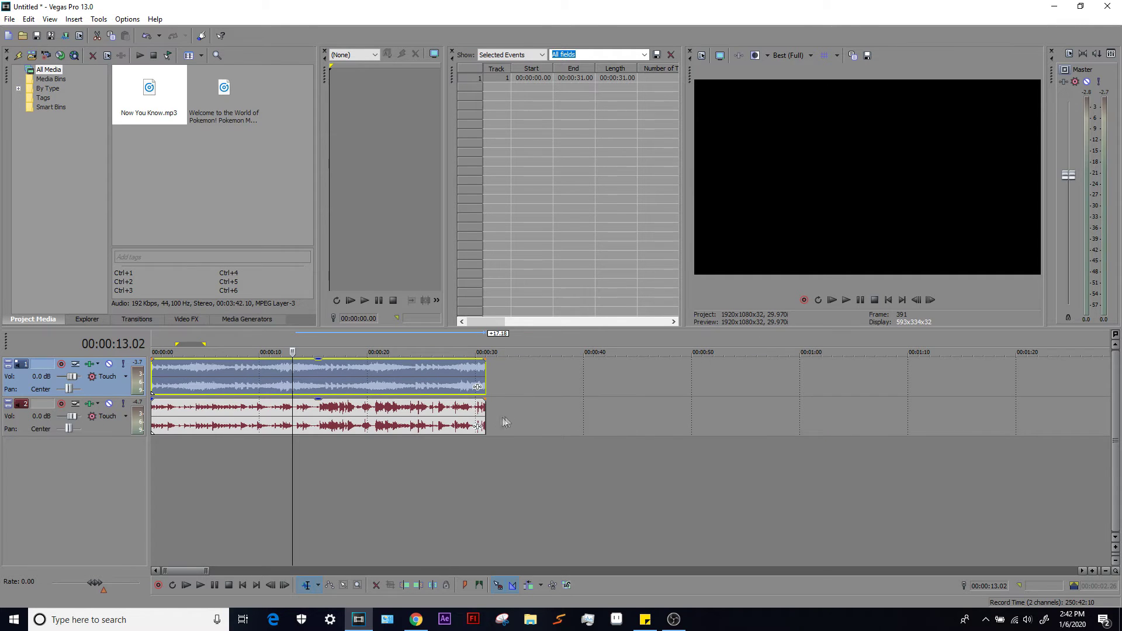
pyautogui.moveTo(484, 416)
pyautogui.mouseDown()
pyautogui.moveTo(494, 416)
pyautogui.moveTo(484, 410)
pyautogui.mouseUp()
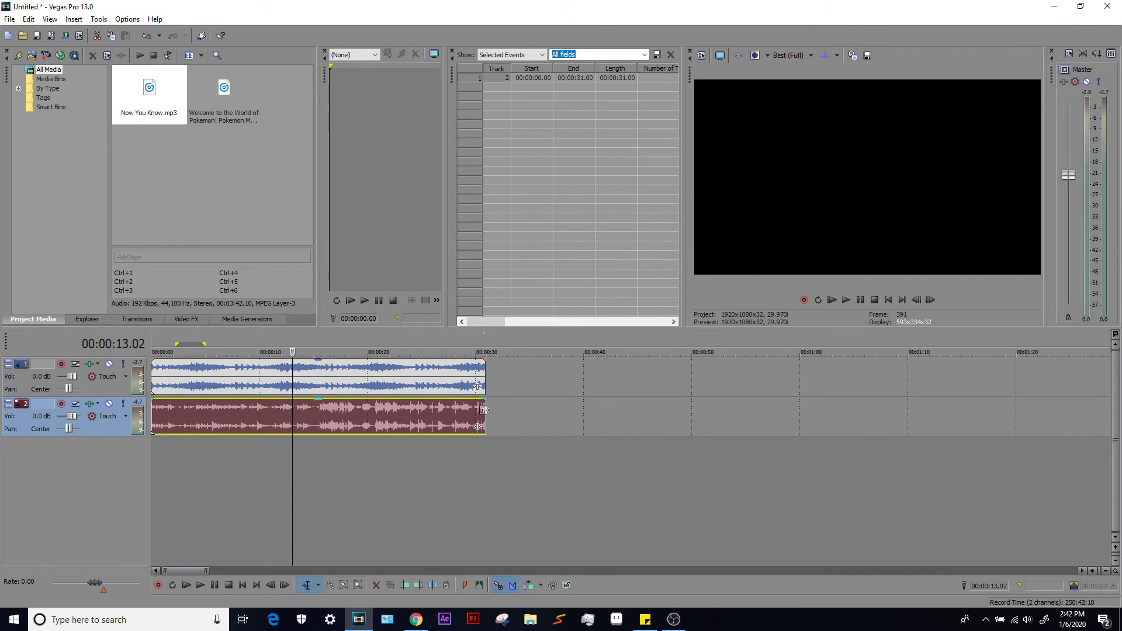
pyautogui.click(419, 383)
pyautogui.scroll(5, 615, 389)
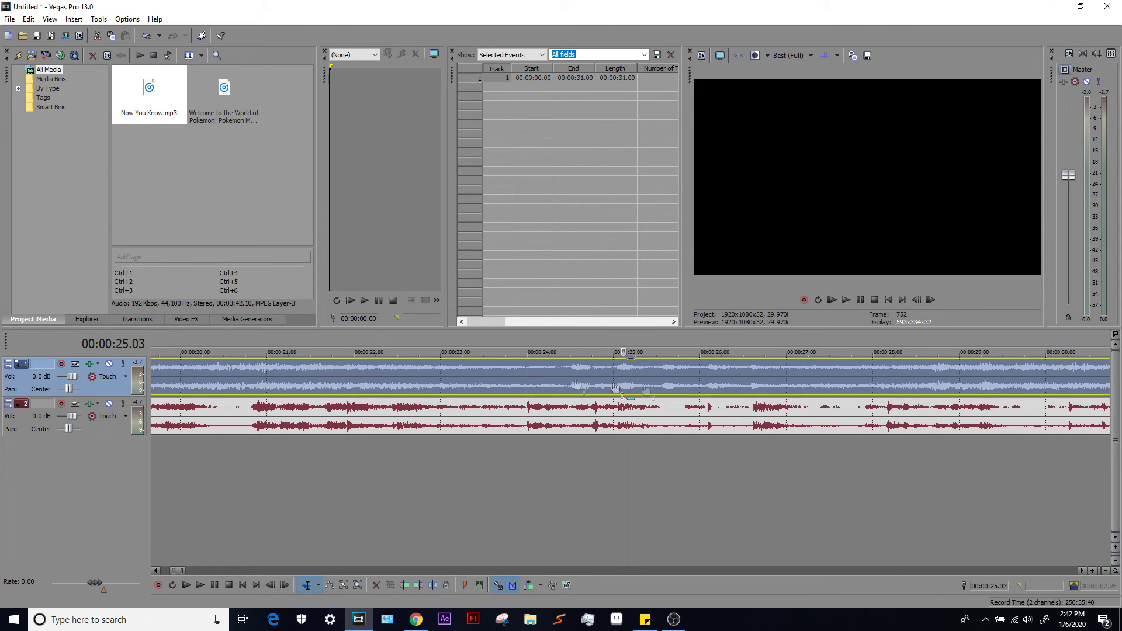
pyautogui.scroll(3, 607, 375)
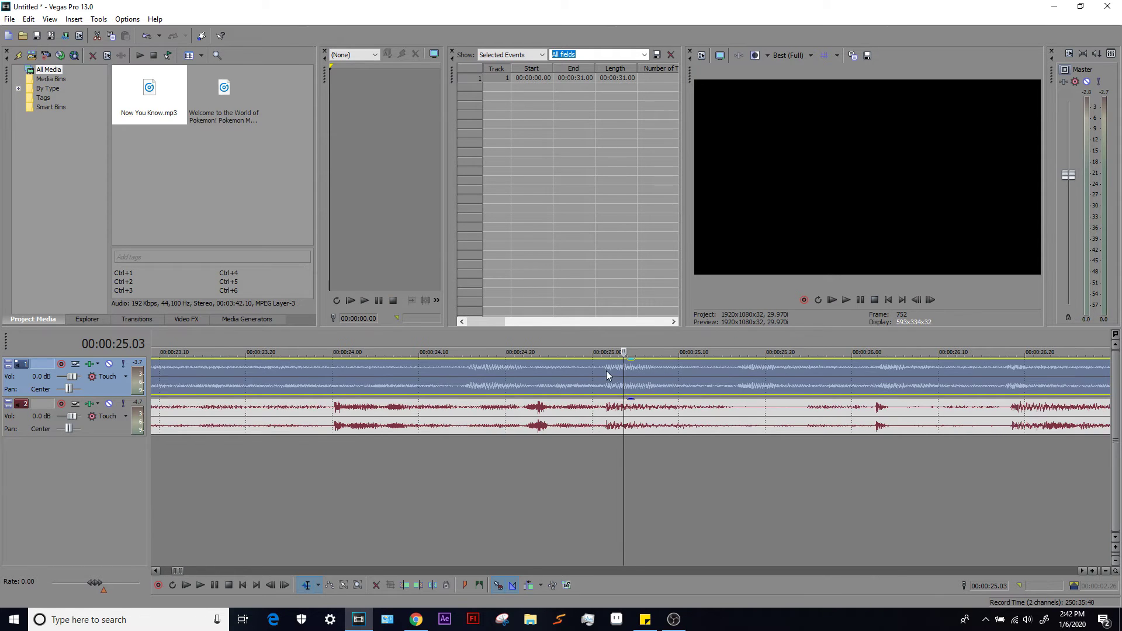
pyautogui.scroll(-8, 485, 378)
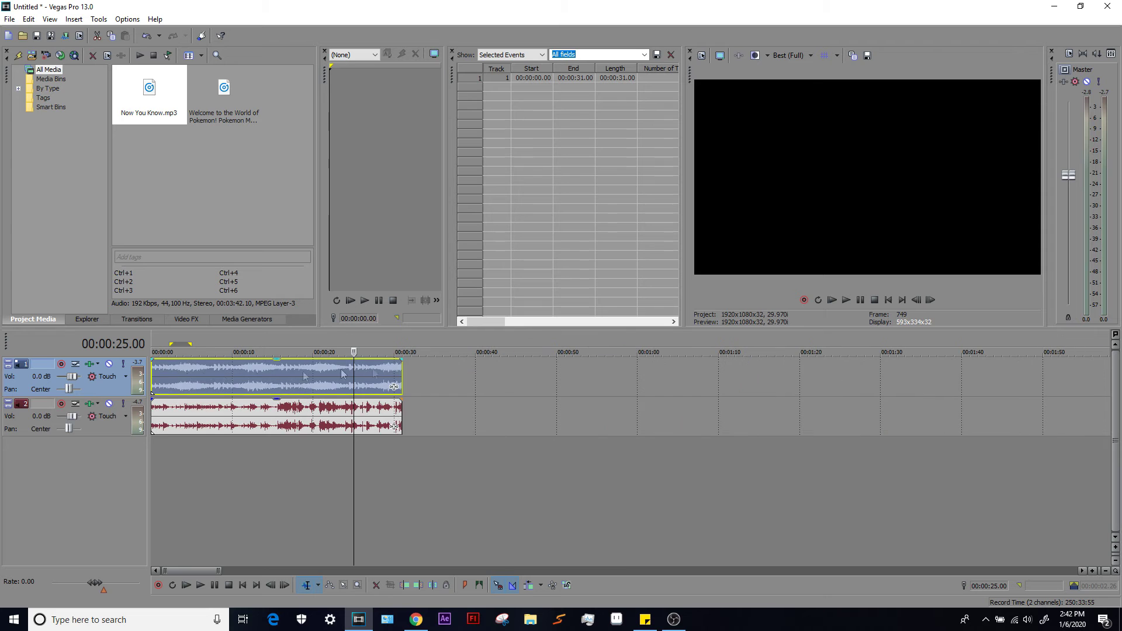
pyautogui.click(155, 380)
# Step: Stretch the top clip further toward about 45 seconds
pyautogui.scroll(5, 207, 381)
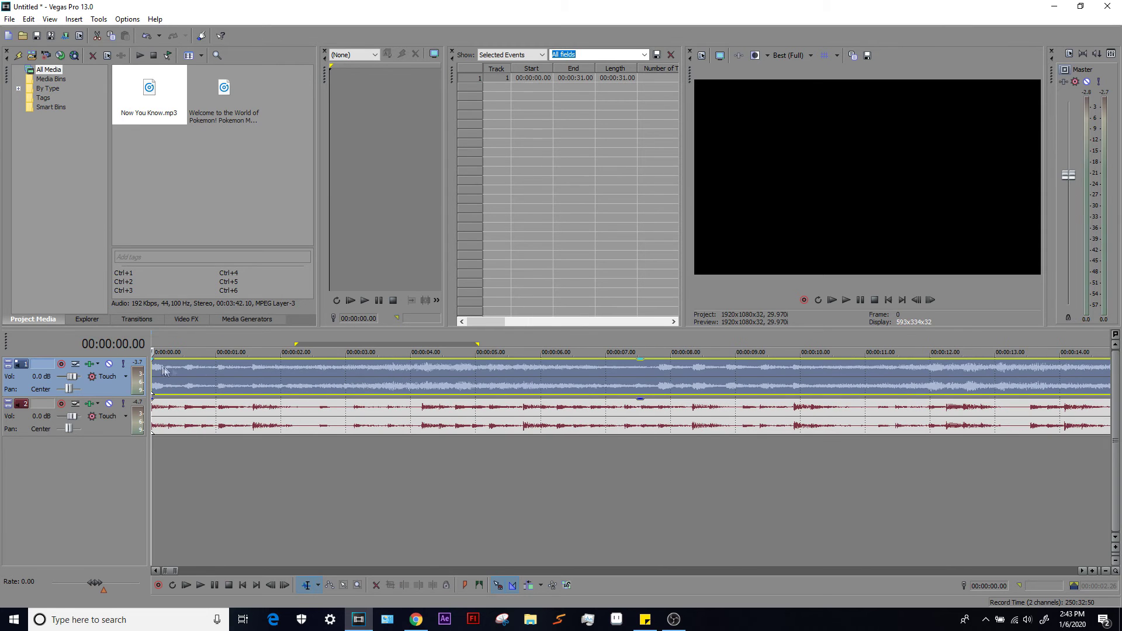
pyautogui.scroll(1, 257, 390)
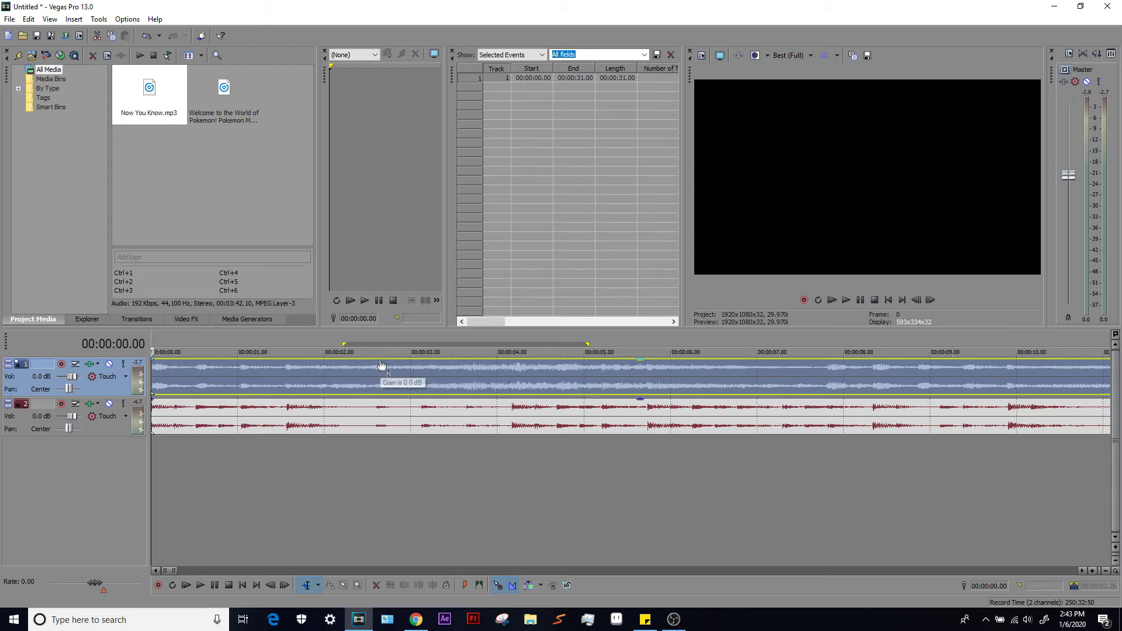
pyautogui.scroll(-6, 397, 383)
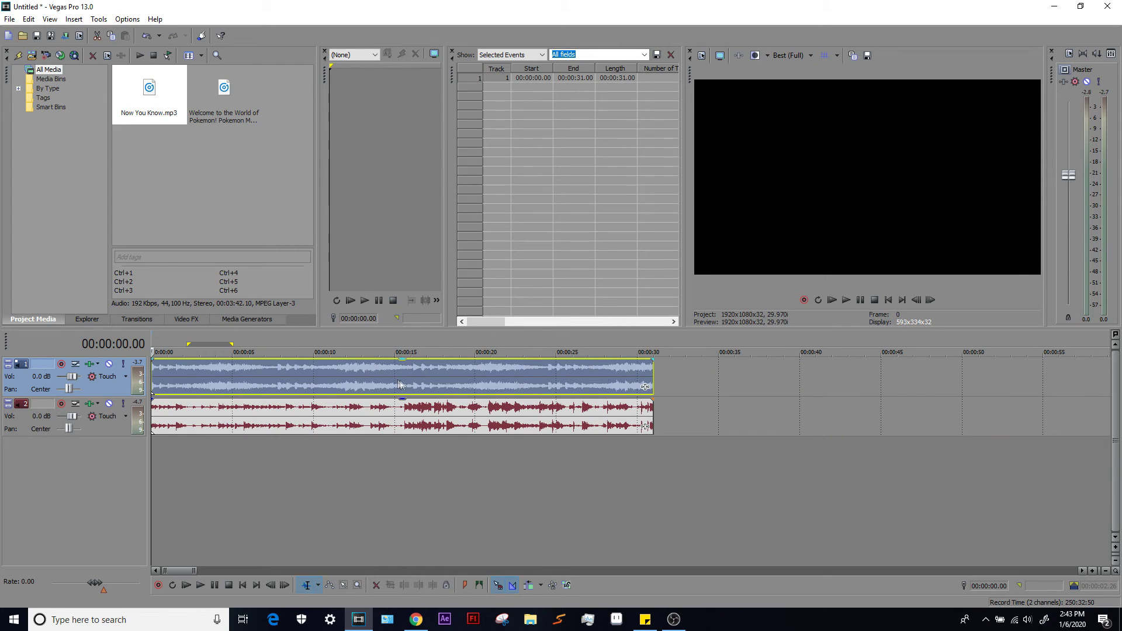
pyautogui.moveTo(933, 388); pyautogui.dragTo(894, 392)
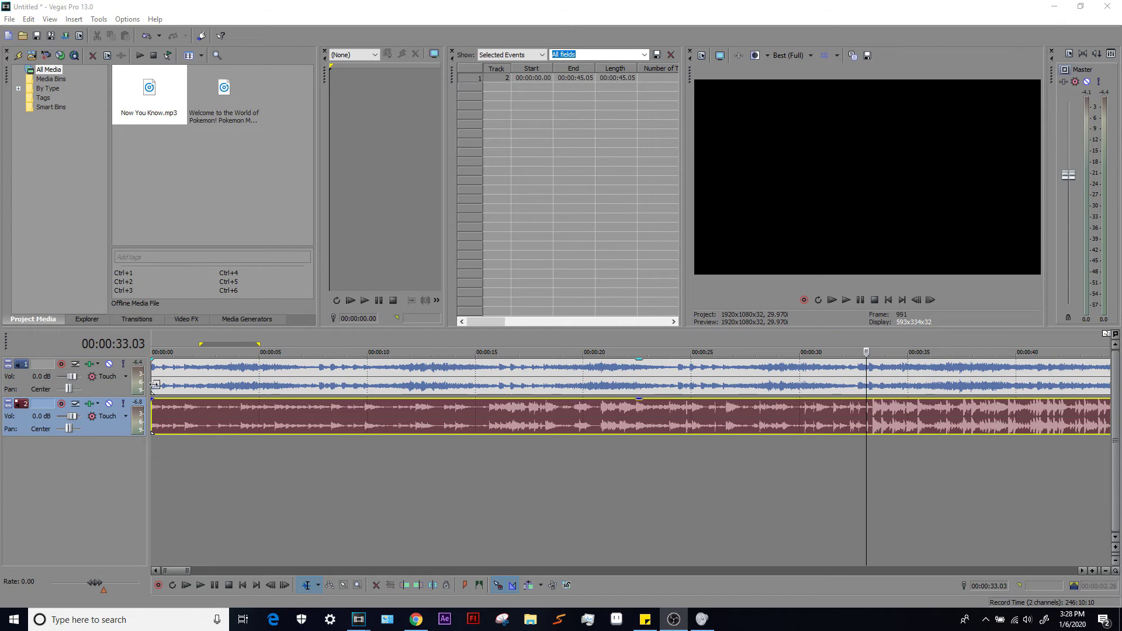
# Step: Play both 45-second songs from the start, pause, then resume from about 16 seconds and stop
pyautogui.click(155, 384)
pyautogui.scroll(3, 334, 457)
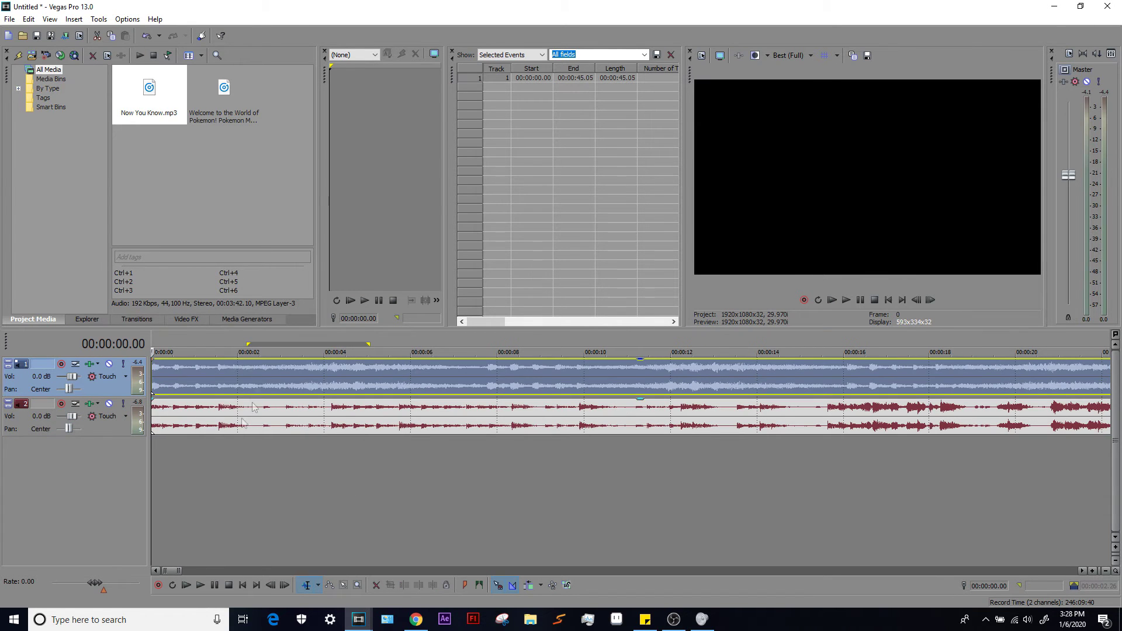
pyautogui.click(847, 300)
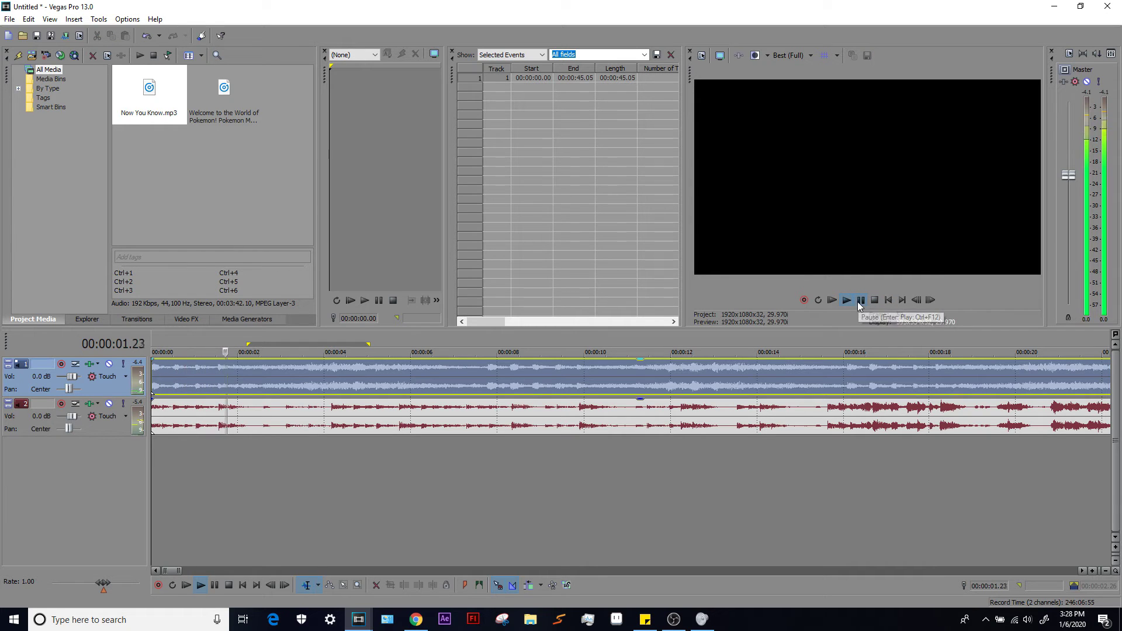
pyautogui.click(860, 300)
pyautogui.scroll(-4, 613, 431)
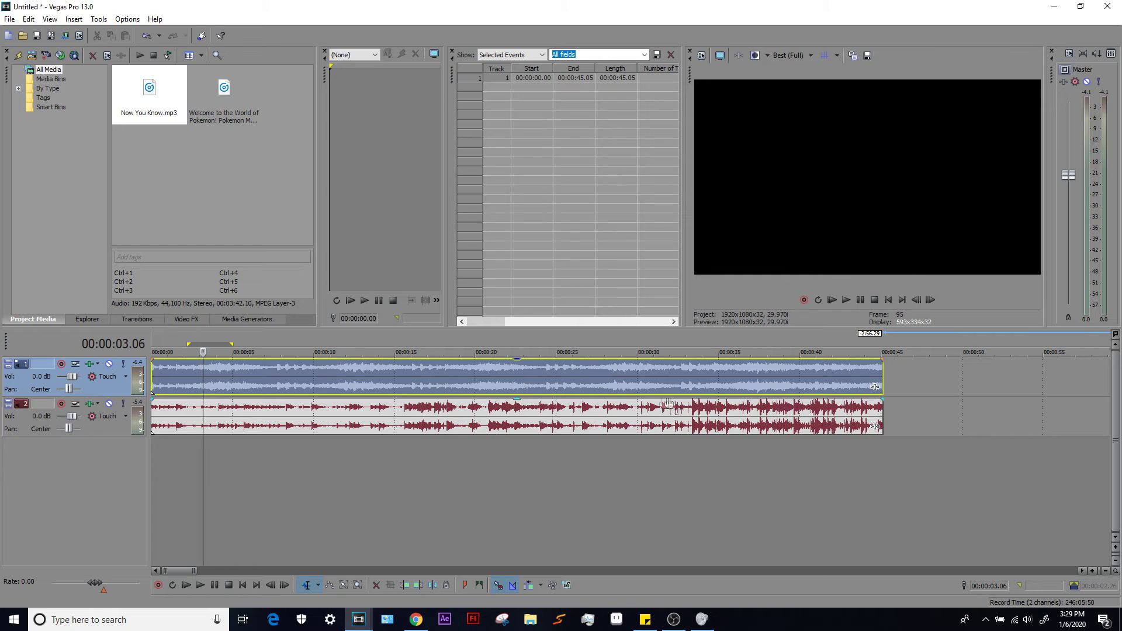
pyautogui.click(414, 386)
pyautogui.scroll(-4, 462, 376)
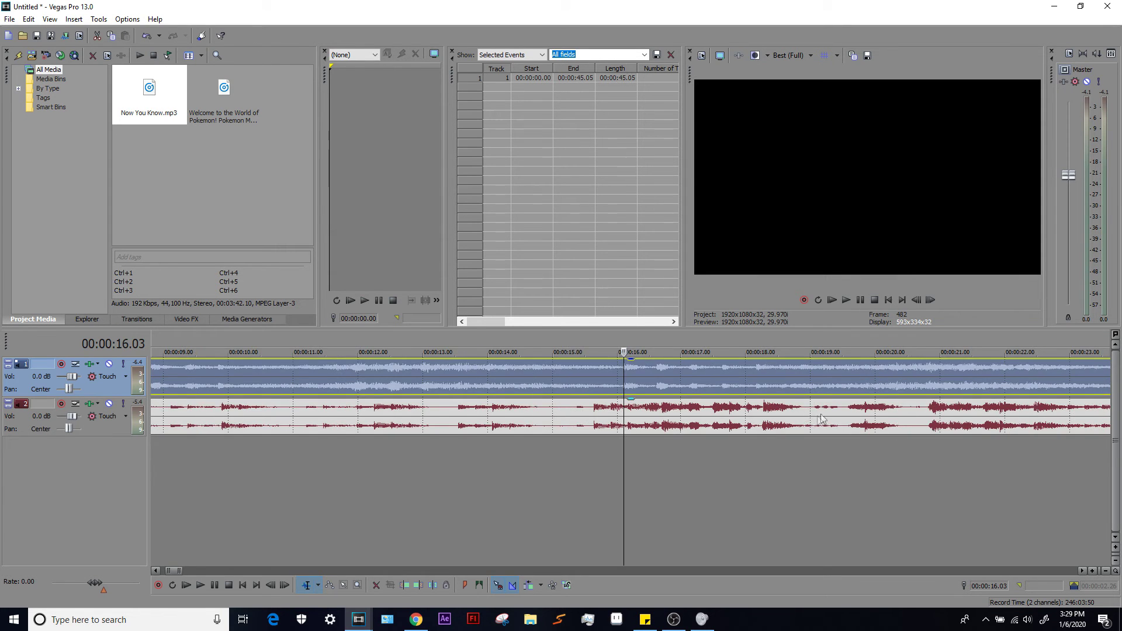
pyautogui.scroll(4, 461, 377)
pyautogui.click(846, 300)
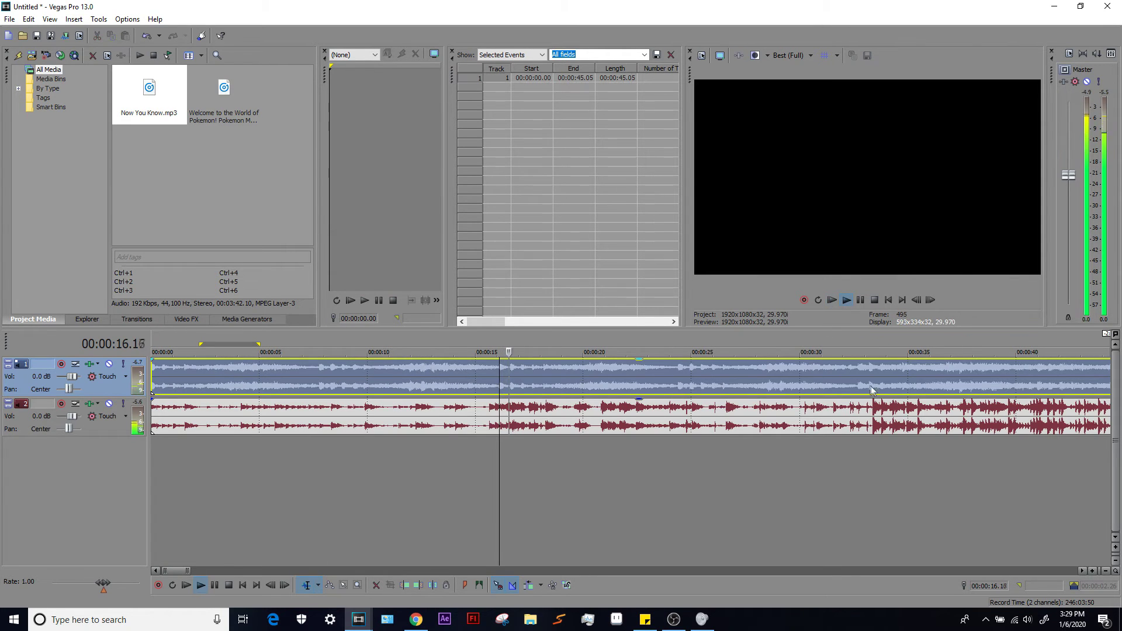
pyautogui.click(860, 300)
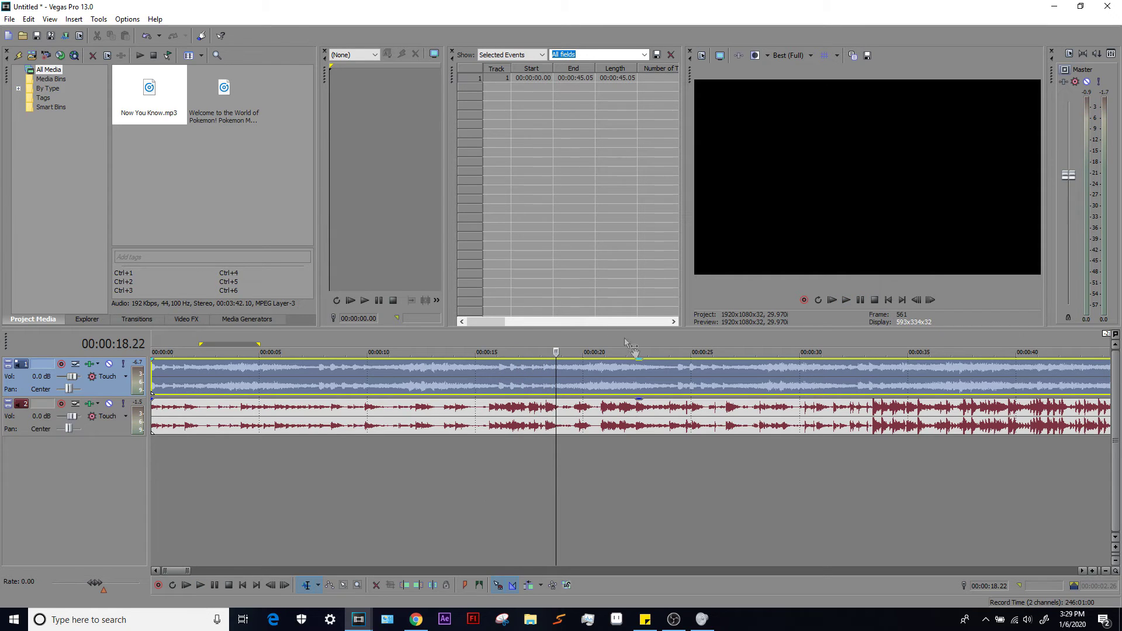
pyautogui.scroll(-3, 643, 430)
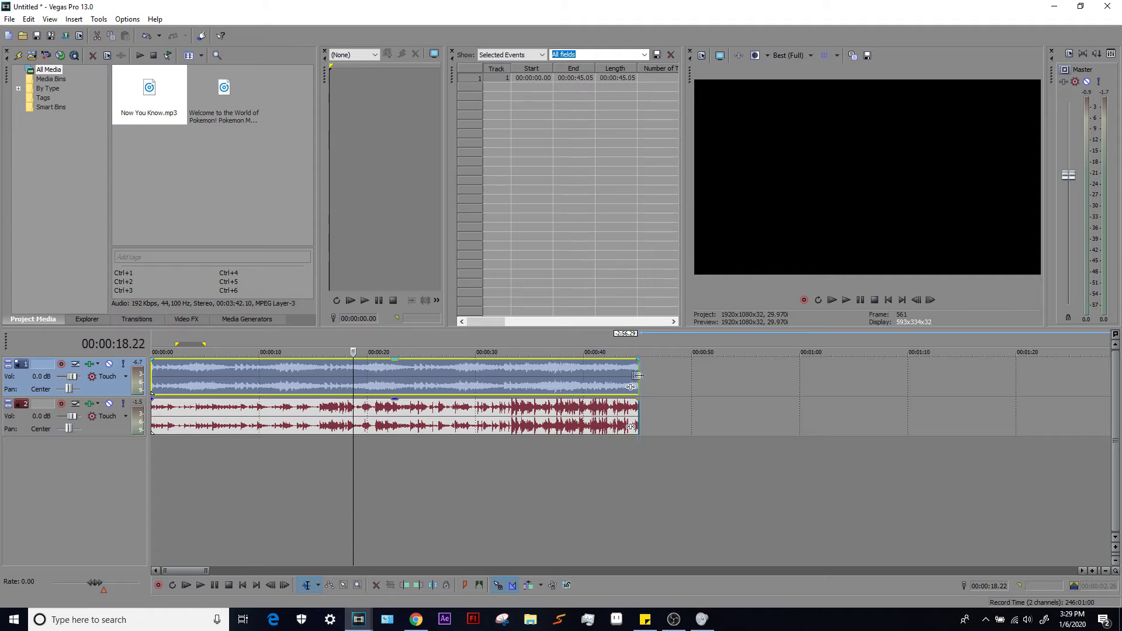
# Step: Shorten the first track's clip to 17.05, then lengthen it slightly to 17.08
pyautogui.moveTo(637, 376); pyautogui.dragTo(388, 380)
pyautogui.click(367, 385)
pyautogui.scroll(3, 488, 406)
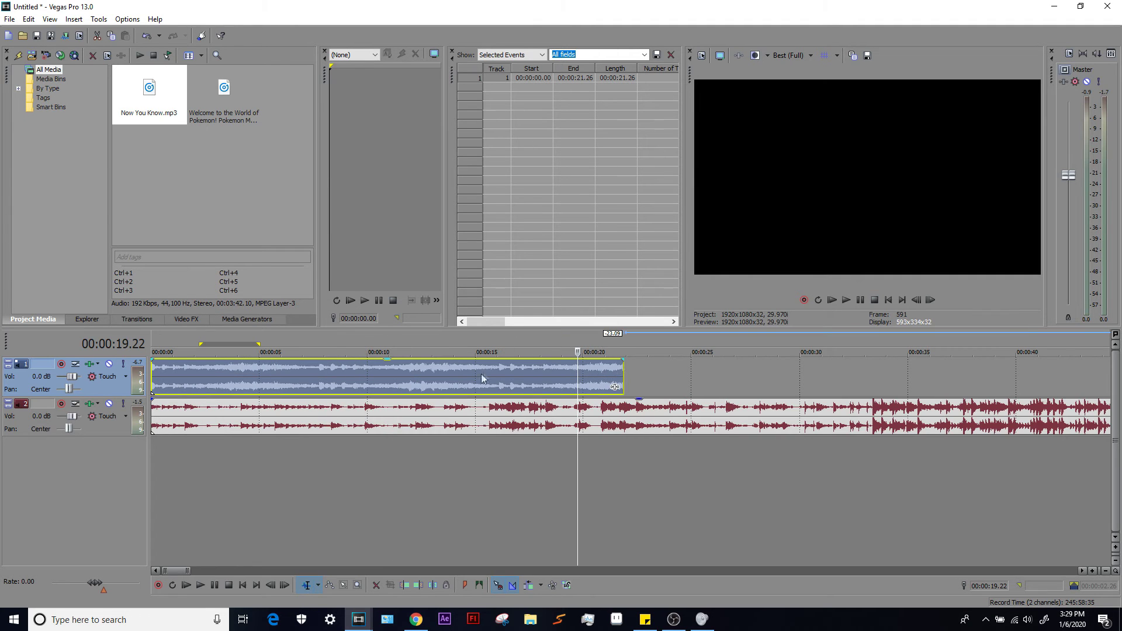
pyautogui.click(608, 381)
pyautogui.scroll(3, 628, 389)
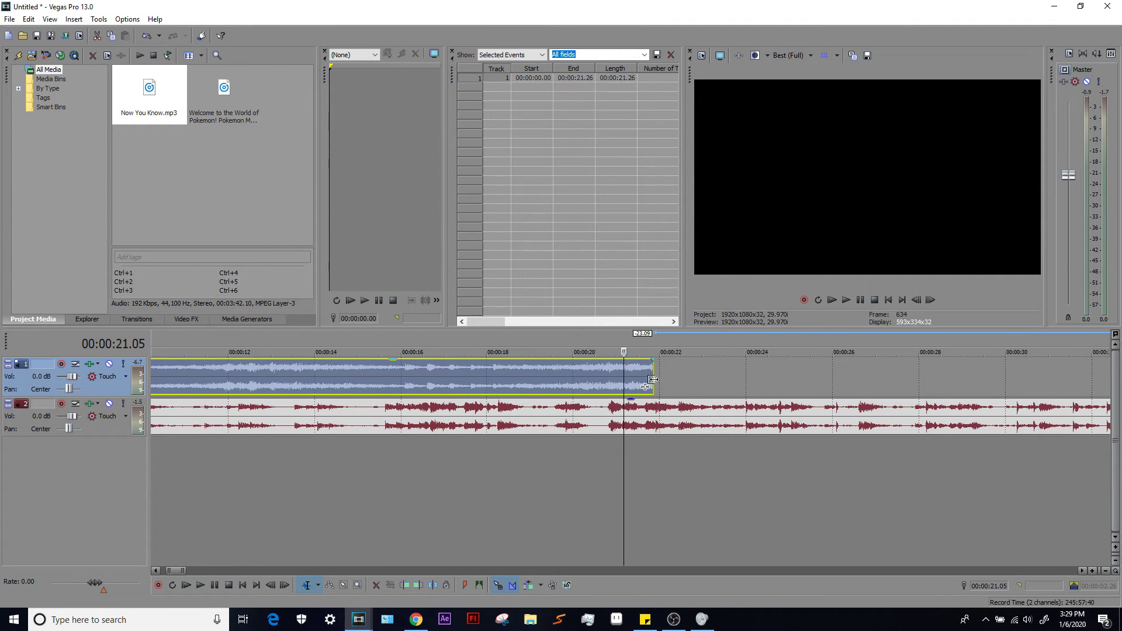
pyautogui.moveTo(653, 379); pyautogui.dragTo(452, 379)
pyautogui.click(430, 378)
pyautogui.scroll(3, 640, 373)
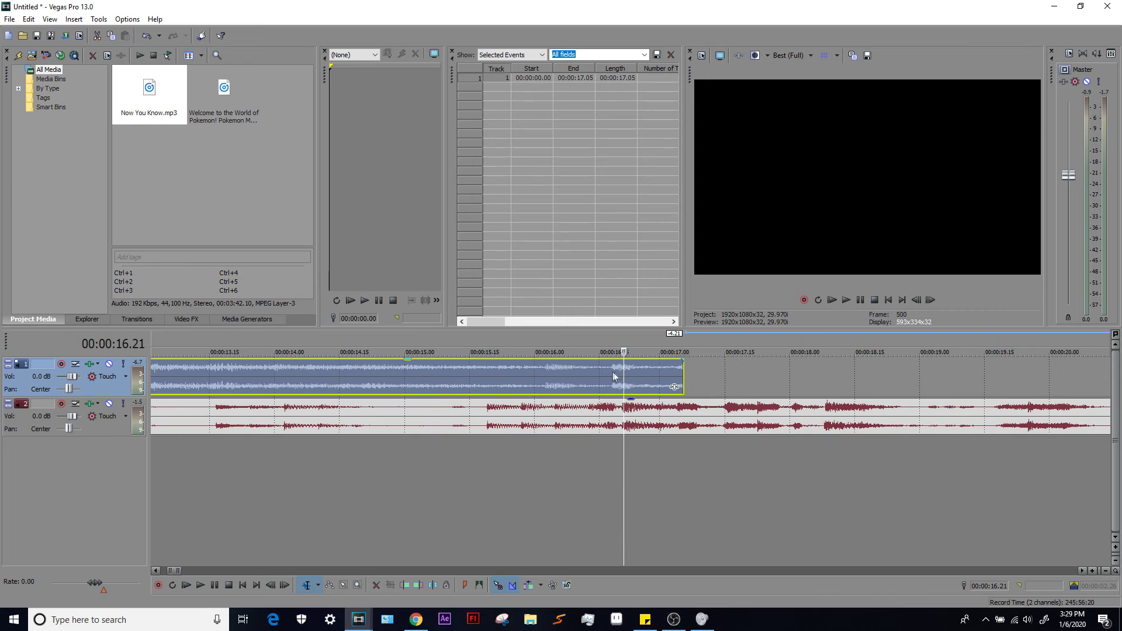
pyautogui.scroll(2, 689, 374)
pyautogui.scroll(-4, 688, 374)
pyautogui.scroll(4, 701, 395)
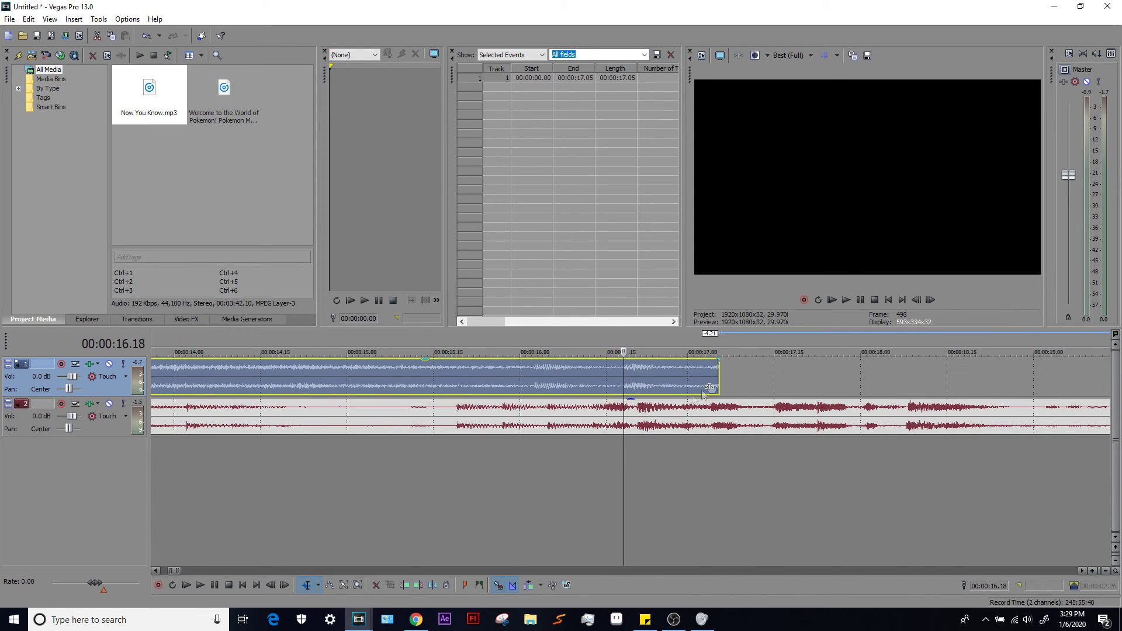
pyautogui.scroll(3, 645, 397)
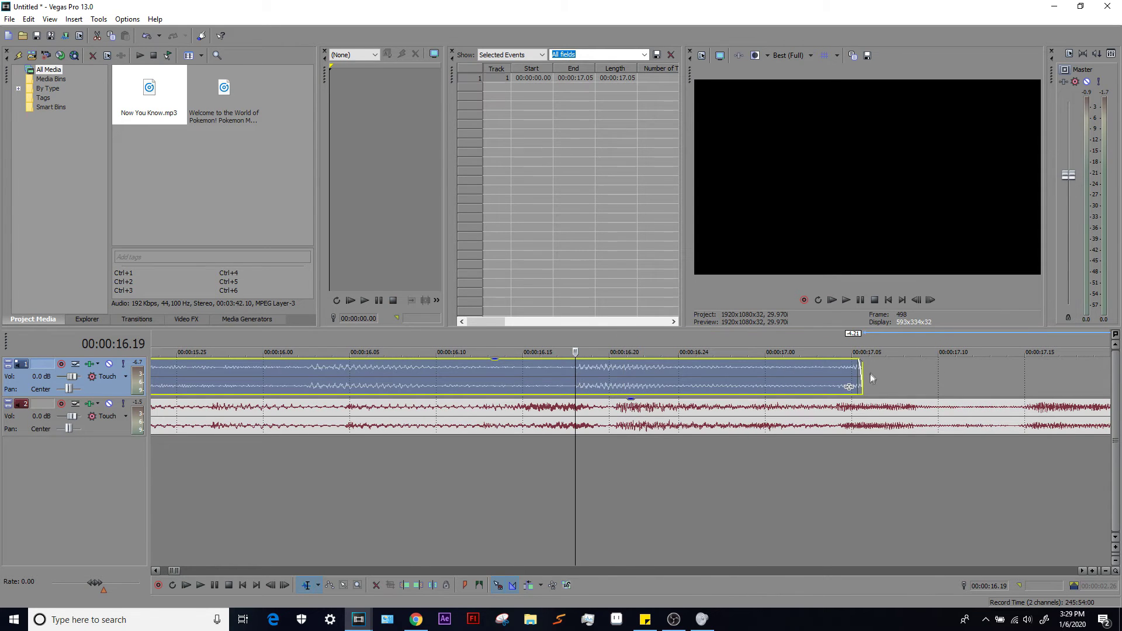
pyautogui.moveTo(861, 370); pyautogui.dragTo(904, 374)
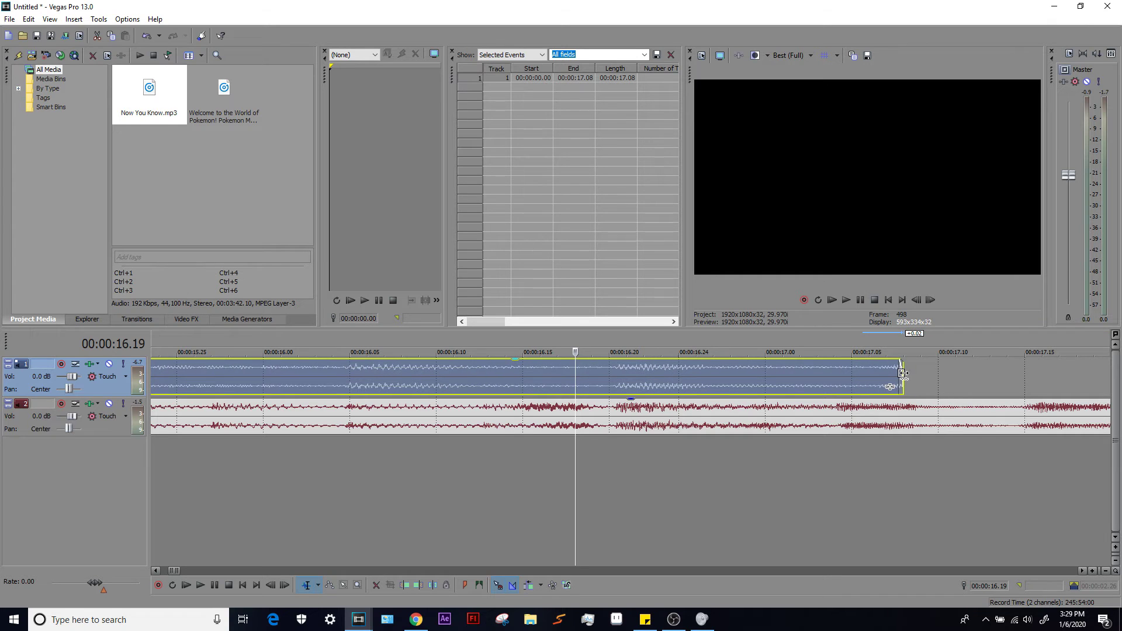
# Step: Stretch the first clip to about 29 s, start playback, then stretch it to 35.17
pyautogui.scroll(-8, 685, 419)
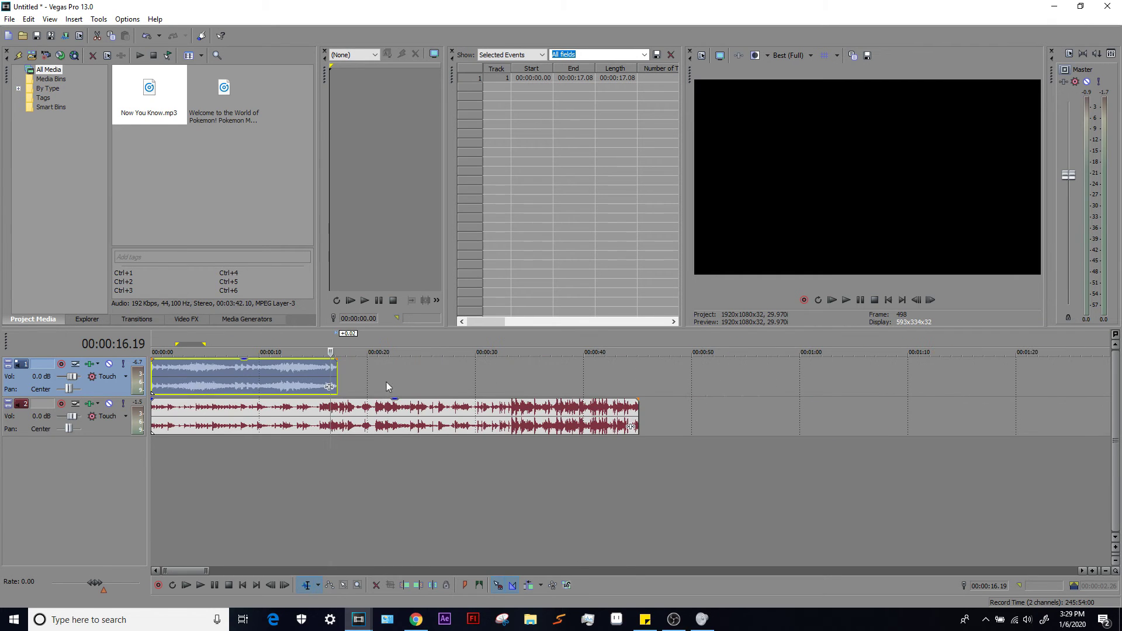
pyautogui.moveTo(337, 377); pyautogui.dragTo(469, 377)
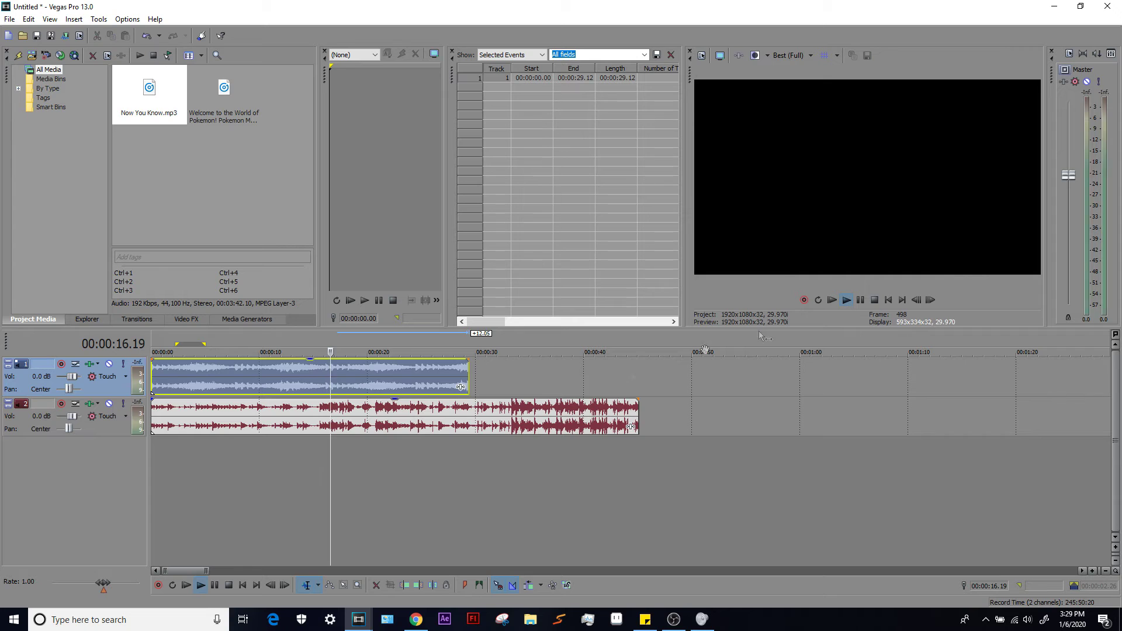
pyautogui.press('space')
pyautogui.scroll(6, 568, 417)
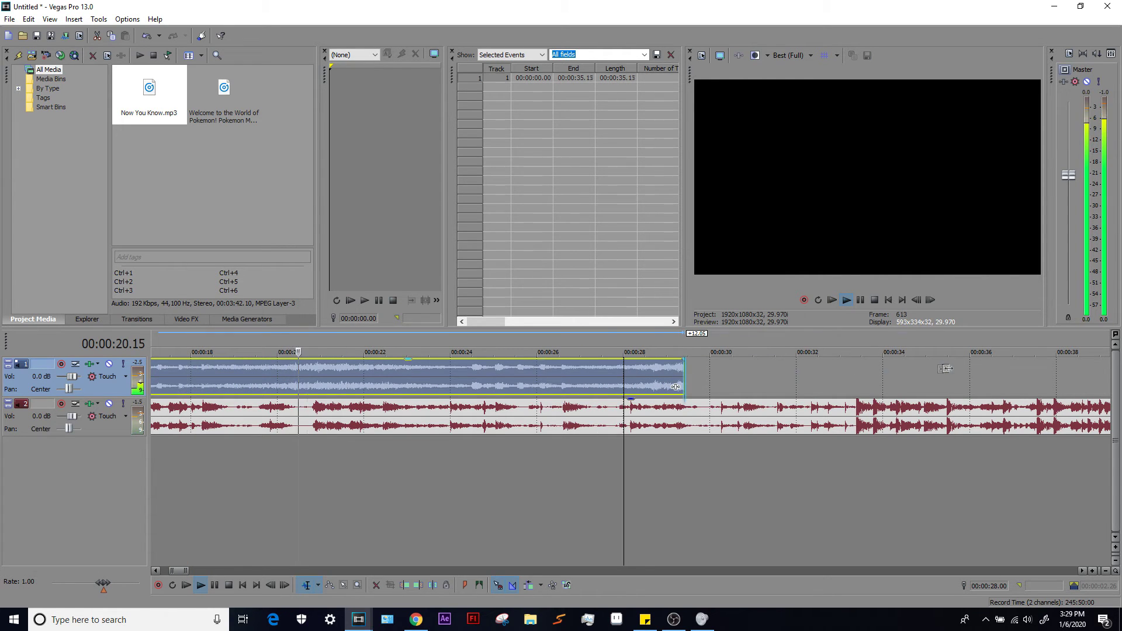
pyautogui.moveTo(657, 377); pyautogui.dragTo(817, 387)
pyautogui.scroll(4, 883, 371)
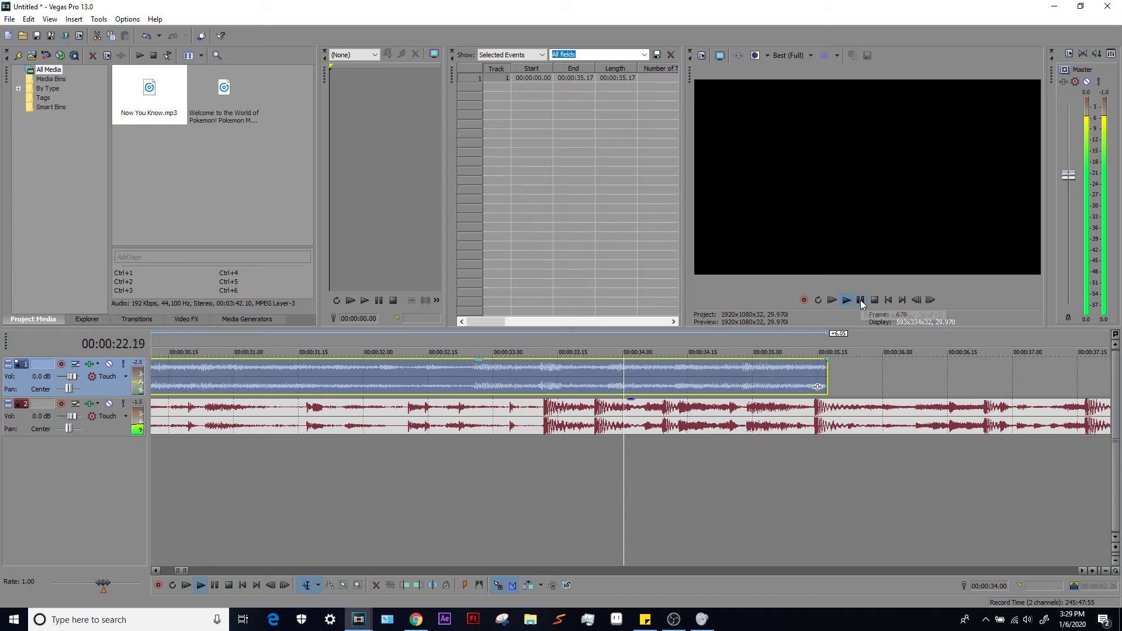
pyautogui.scroll(2, 817, 387)
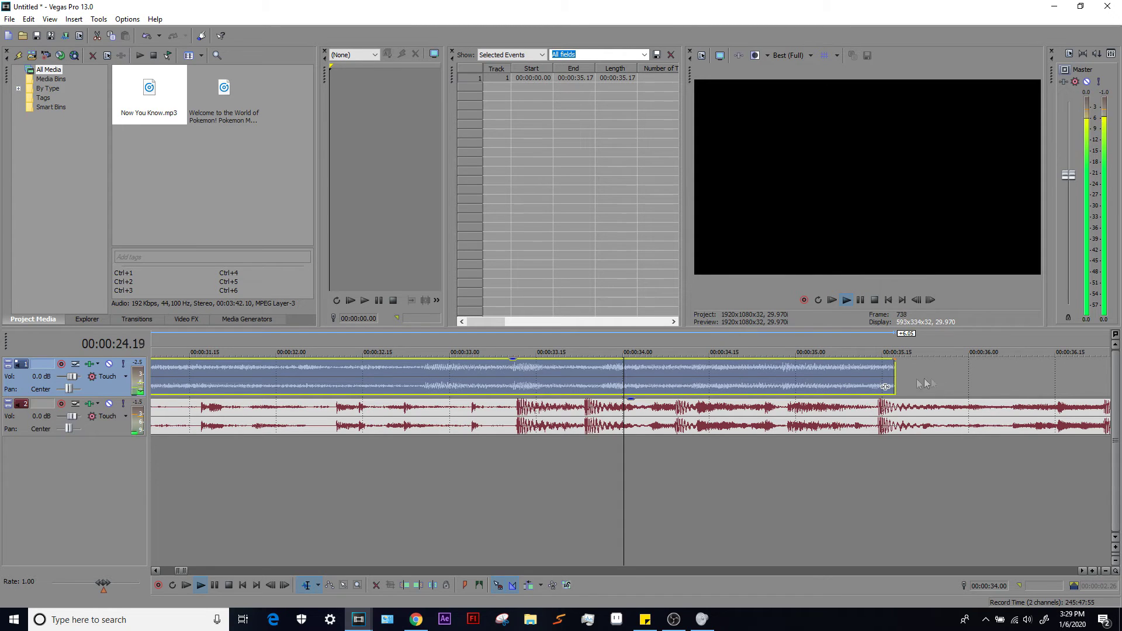
pyautogui.moveTo(895, 377); pyautogui.dragTo(901, 376)
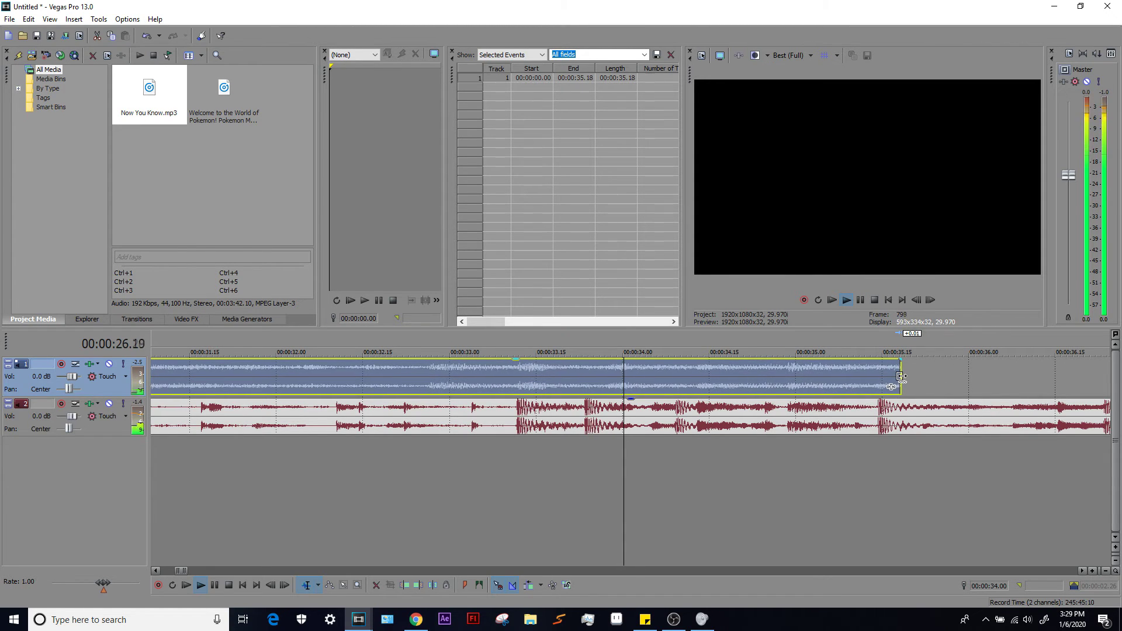
pyautogui.scroll(-6, 555, 381)
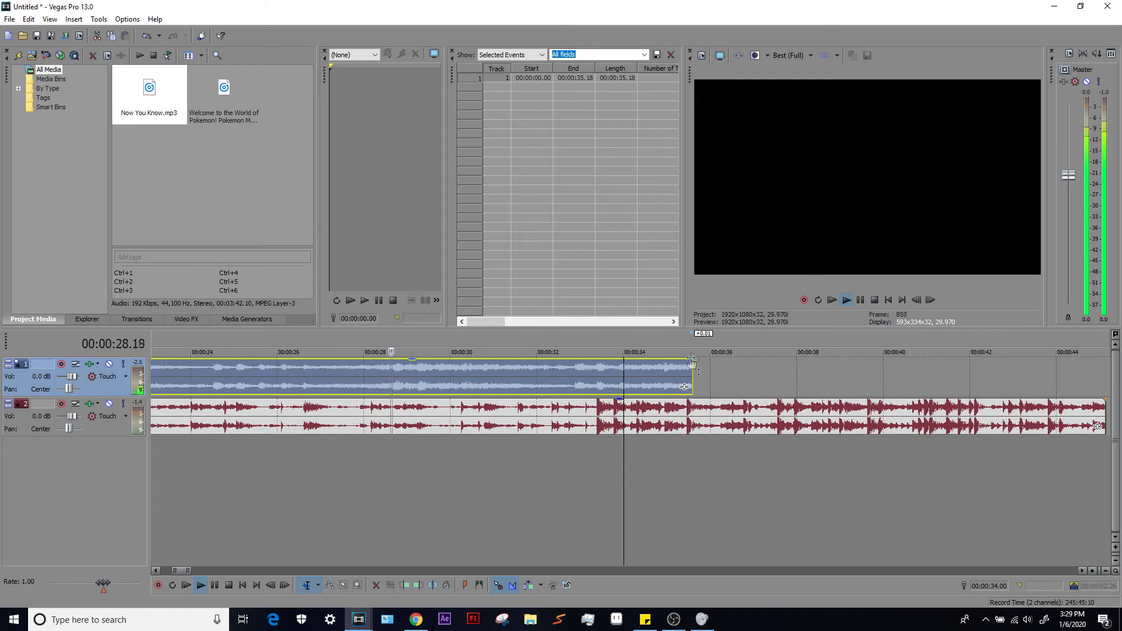
# Step: Extend the first clip to 1:05.04, stop playback, and stretch the second clip to about two minutes
pyautogui.moveTo(535, 380); pyautogui.dragTo(740, 379)
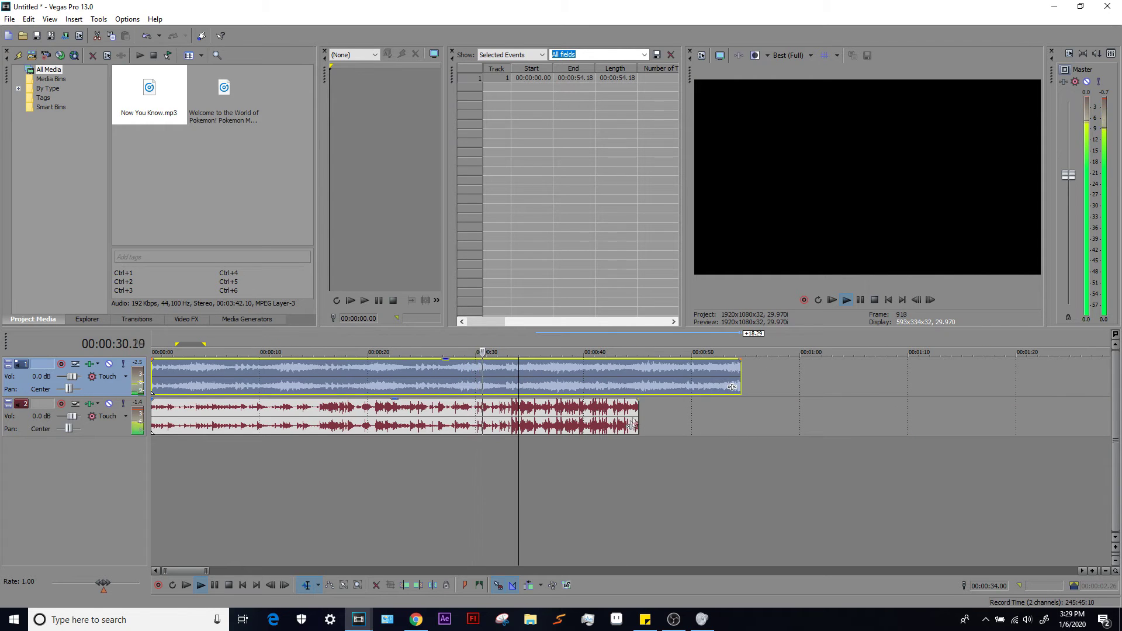
pyautogui.moveTo(740, 385); pyautogui.dragTo(830, 385)
pyautogui.click(809, 384)
pyautogui.scroll(5, 809, 384)
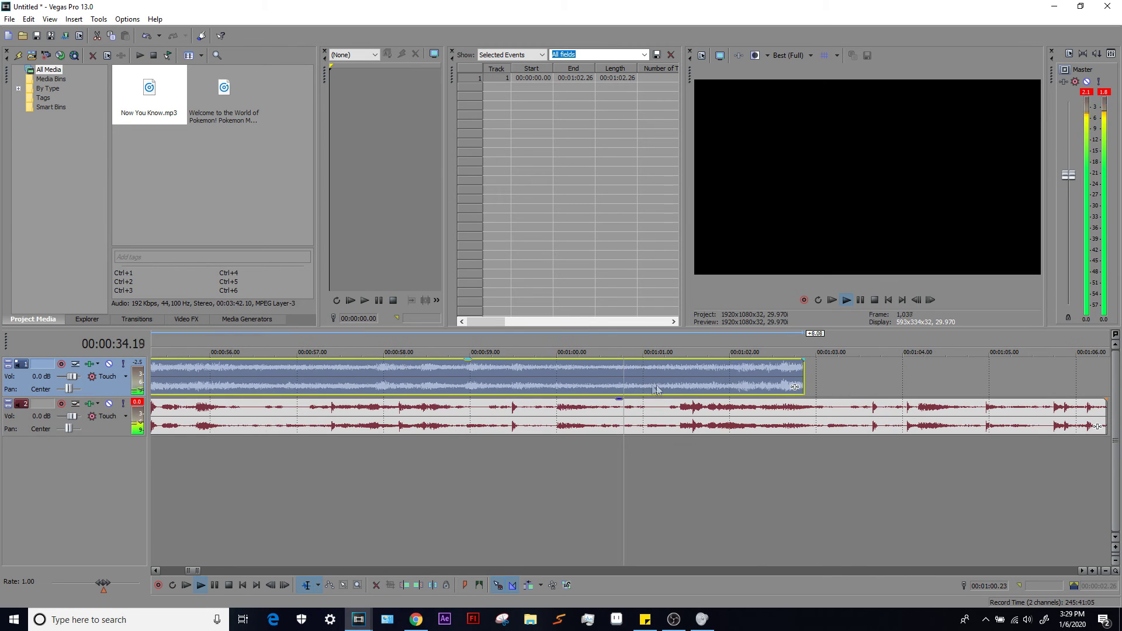
pyautogui.moveTo(794, 386); pyautogui.dragTo(878, 387)
pyautogui.scroll(3, 993, 386)
pyautogui.scroll(-8, 686, 396)
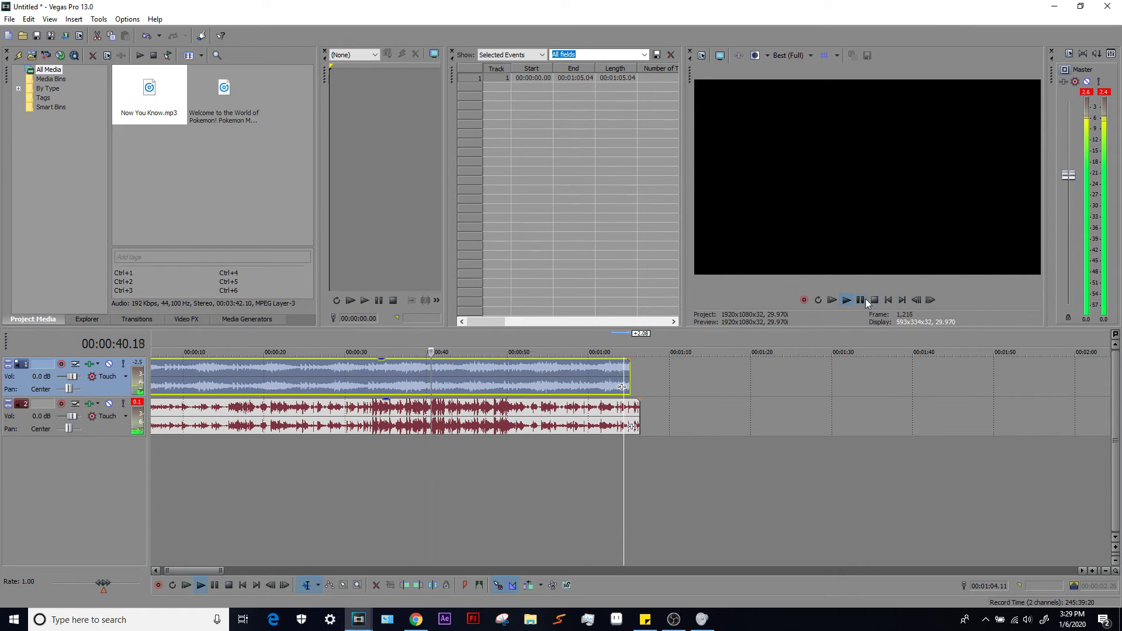
pyautogui.press('Return')
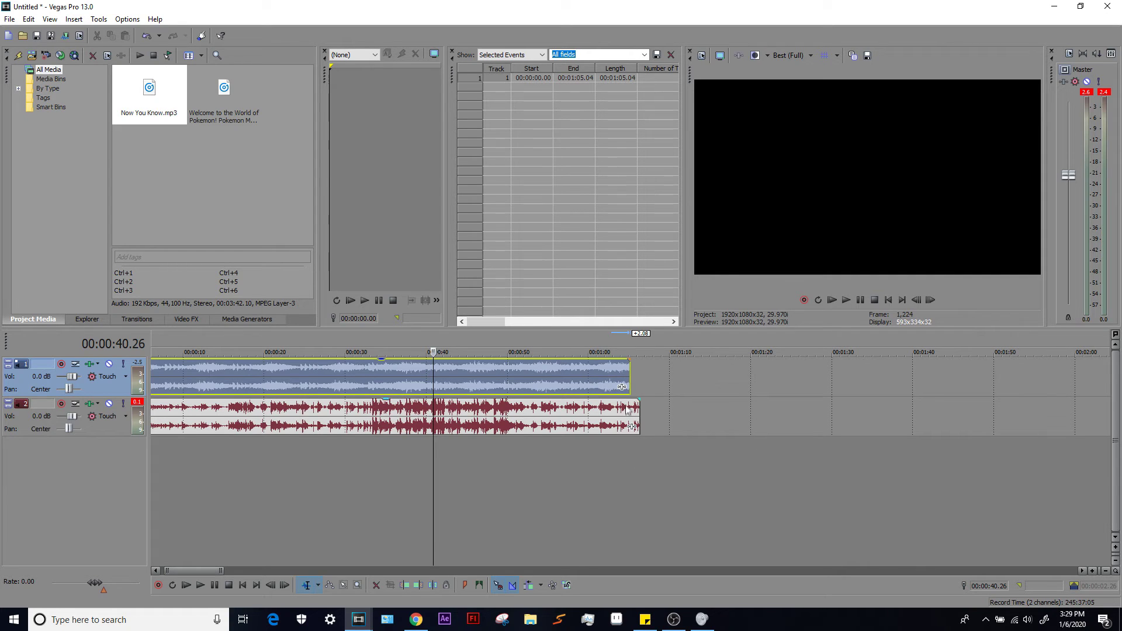
pyautogui.moveTo(637, 413); pyautogui.dragTo(1081, 415)
pyautogui.scroll(-5, 996, 502)
# Step: Stretch the second clip to 3:42.04, match the first clip's end to it, and return to the start
pyautogui.moveTo(475, 414); pyautogui.dragTo(752, 416)
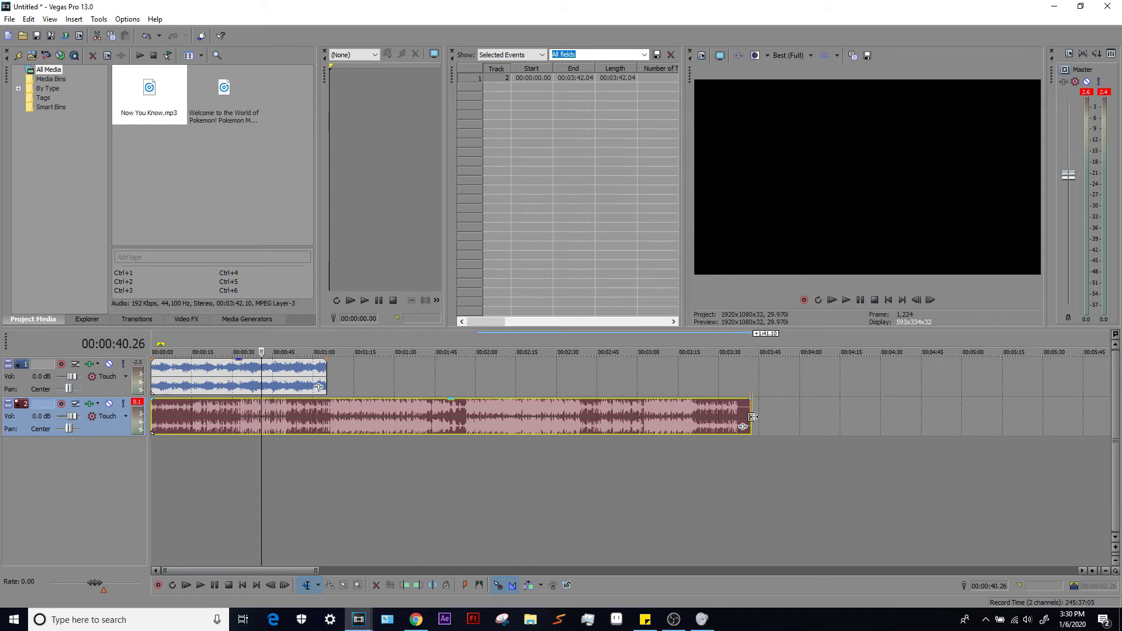
pyautogui.moveTo(752, 417)
pyautogui.mouseDown()
pyautogui.moveTo(720, 418)
pyautogui.moveTo(752, 417)
pyautogui.mouseUp()
pyautogui.scroll(-4, 330, 385)
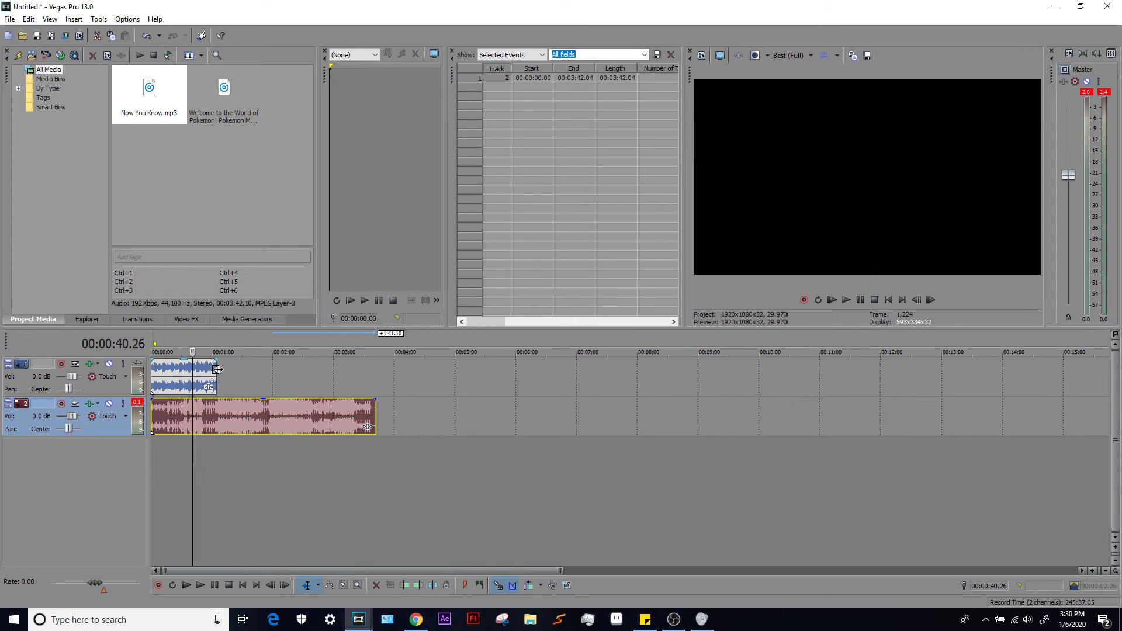
pyautogui.moveTo(217, 384); pyautogui.dragTo(375, 387)
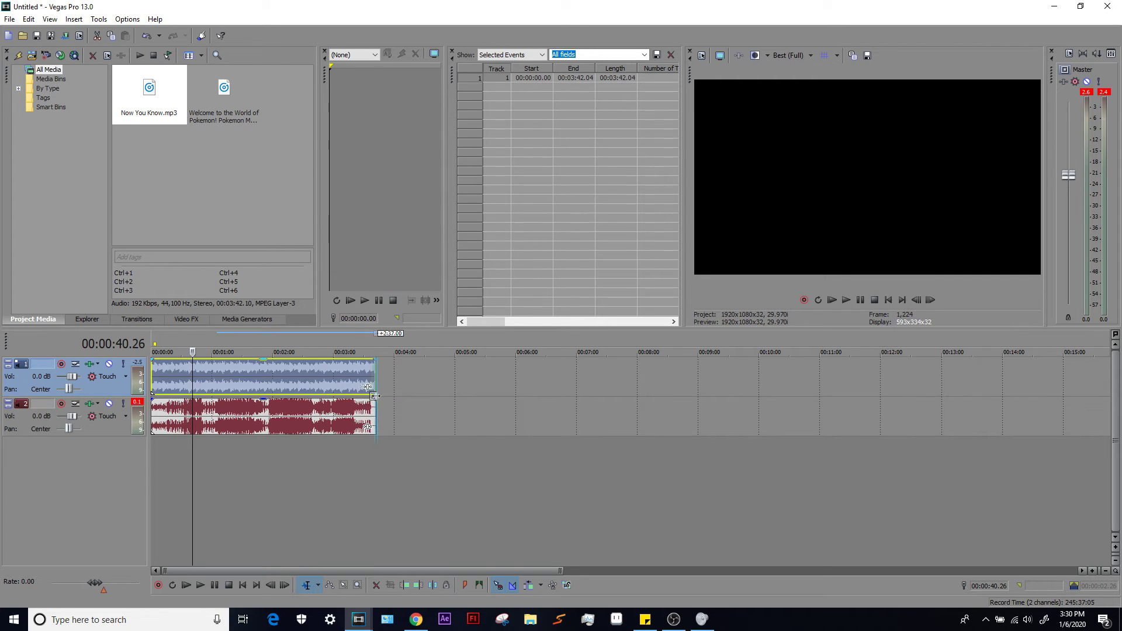
pyautogui.click(376, 405)
pyautogui.hotkey('ctrl', 'Home')
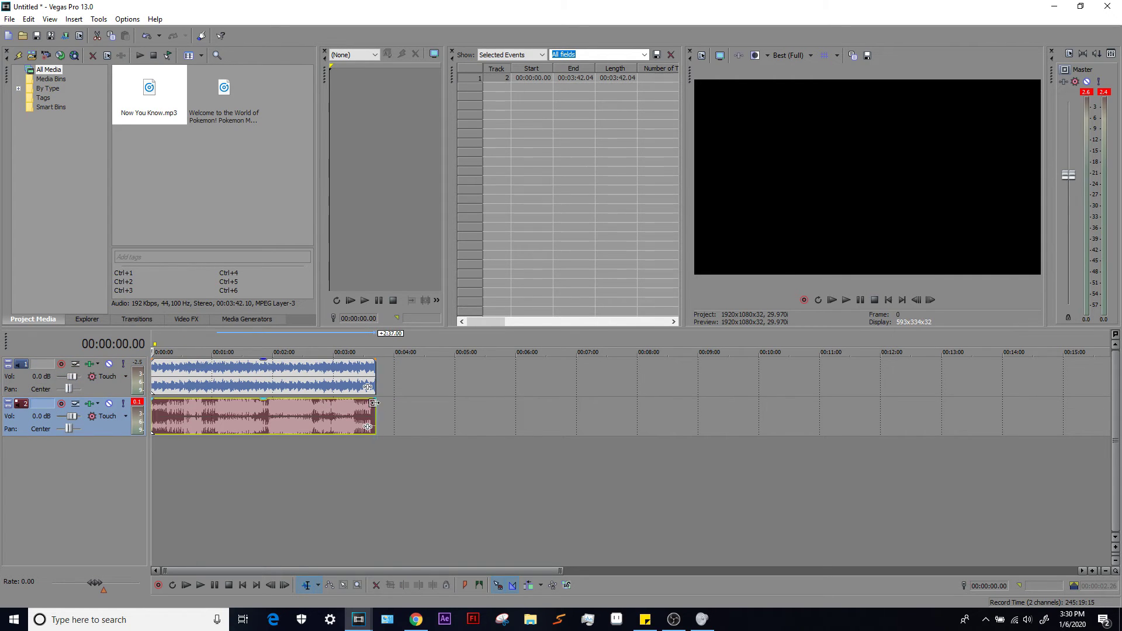
# Step: Roughly fit the first song's event, trying ends at 3:21.17 and 3:23.26 while checking sync in playback
pyautogui.hotkey('ctrl', 'End')
pyautogui.click(369, 380)
pyautogui.scroll(3, 370, 380)
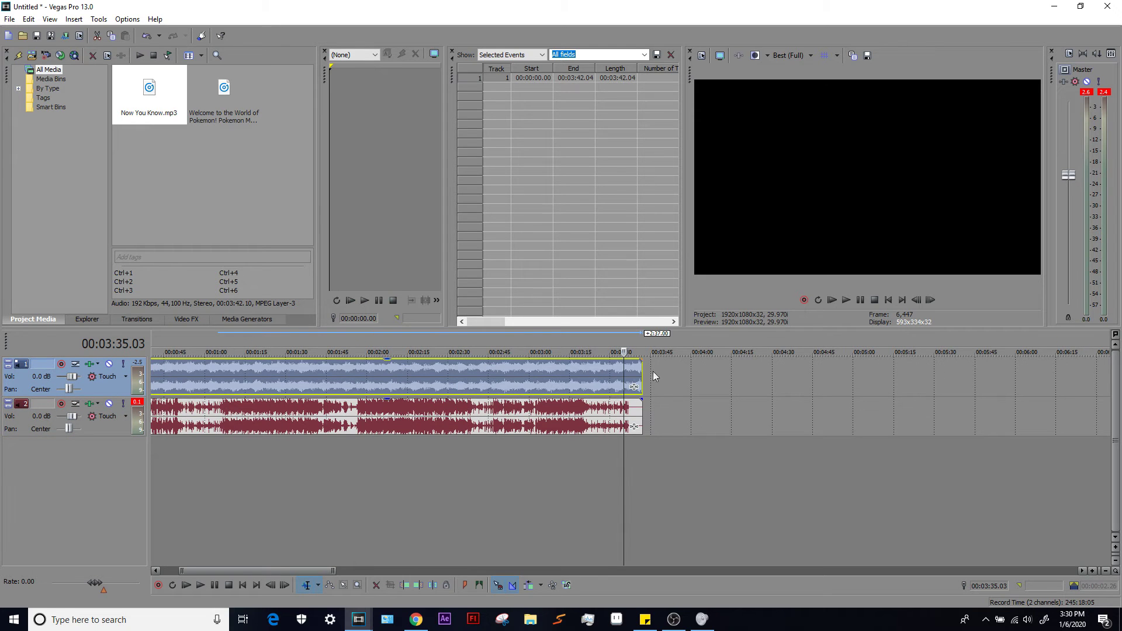
pyautogui.moveTo(641, 380); pyautogui.dragTo(586, 380)
pyautogui.click(556, 376)
pyautogui.click(453, 377)
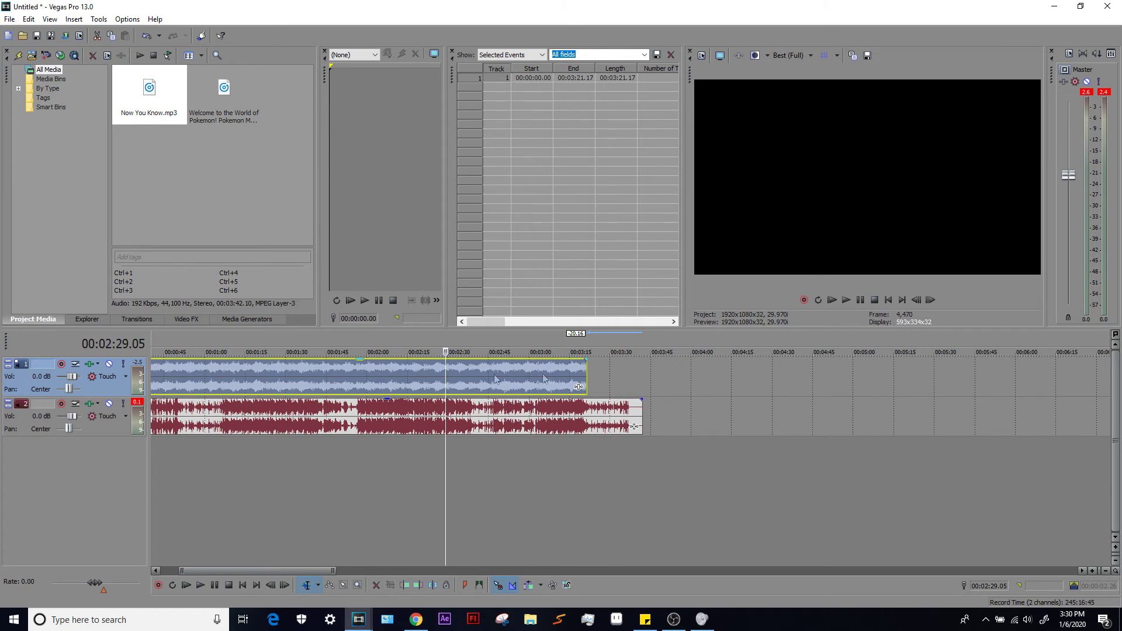
pyautogui.scroll(2, 286, 380)
pyautogui.click(846, 300)
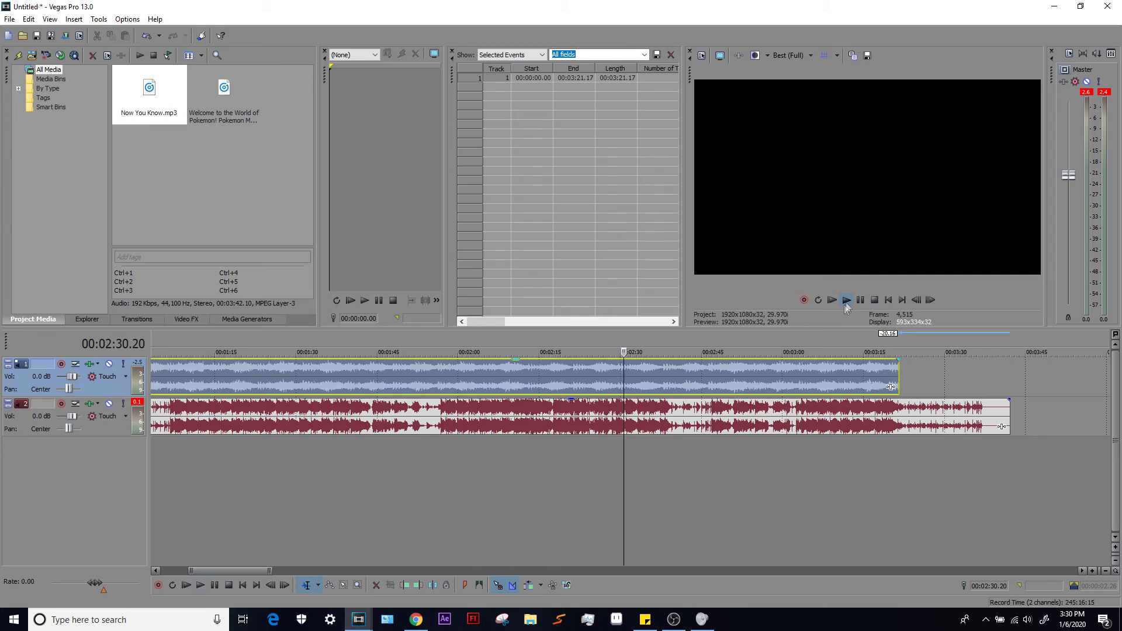
pyautogui.click(887, 352)
pyautogui.scroll(2, 820, 403)
pyautogui.scroll(2, 673, 388)
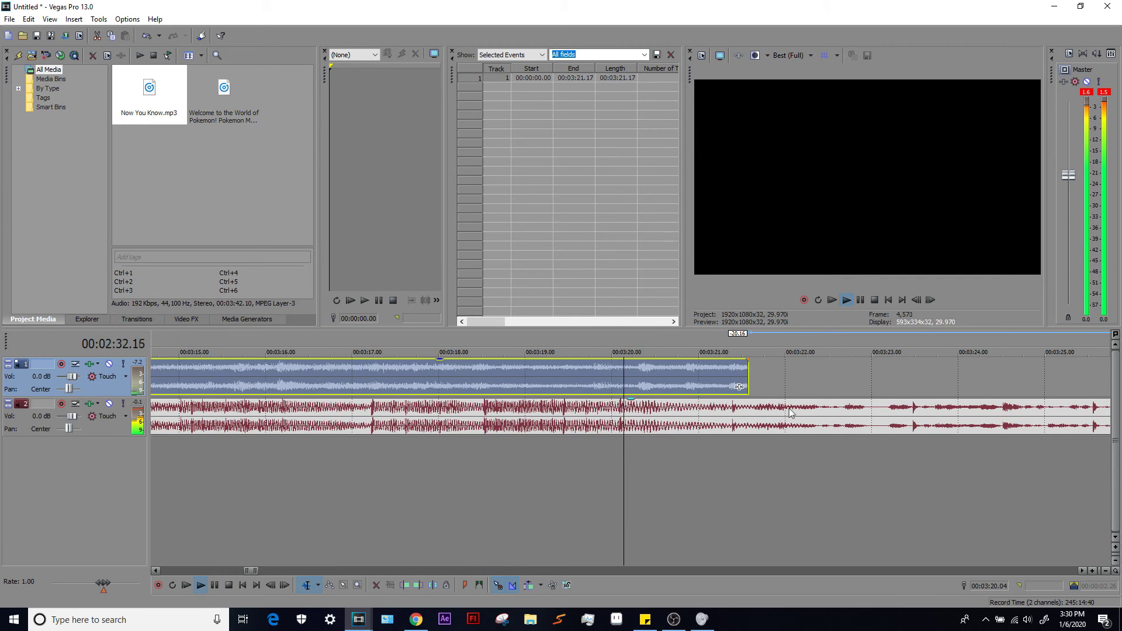
pyautogui.moveTo(748, 375); pyautogui.dragTo(947, 374)
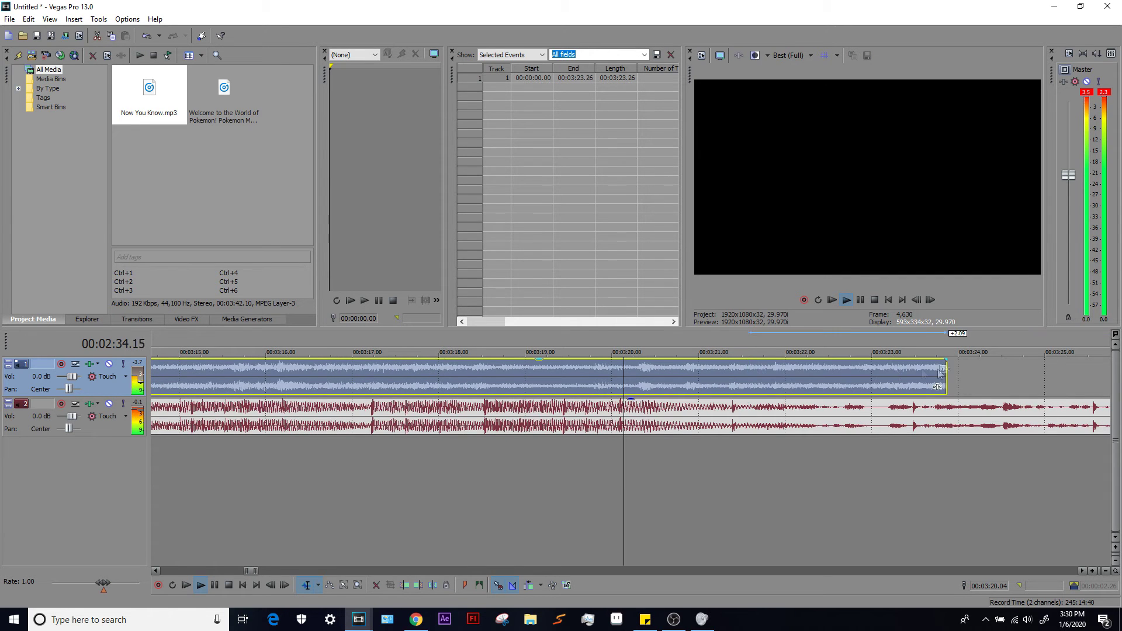
pyautogui.scroll(2, 479, 402)
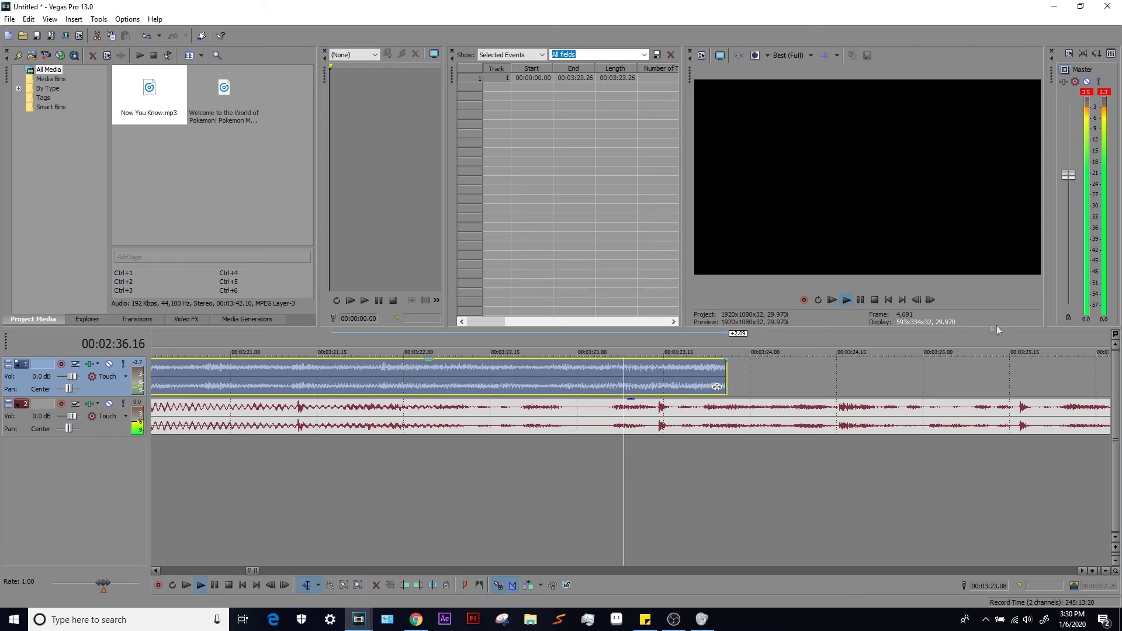
# Step: Stretch the first song's event further, to about 3:35 and then to 3:38.05
pyautogui.click(291, 376)
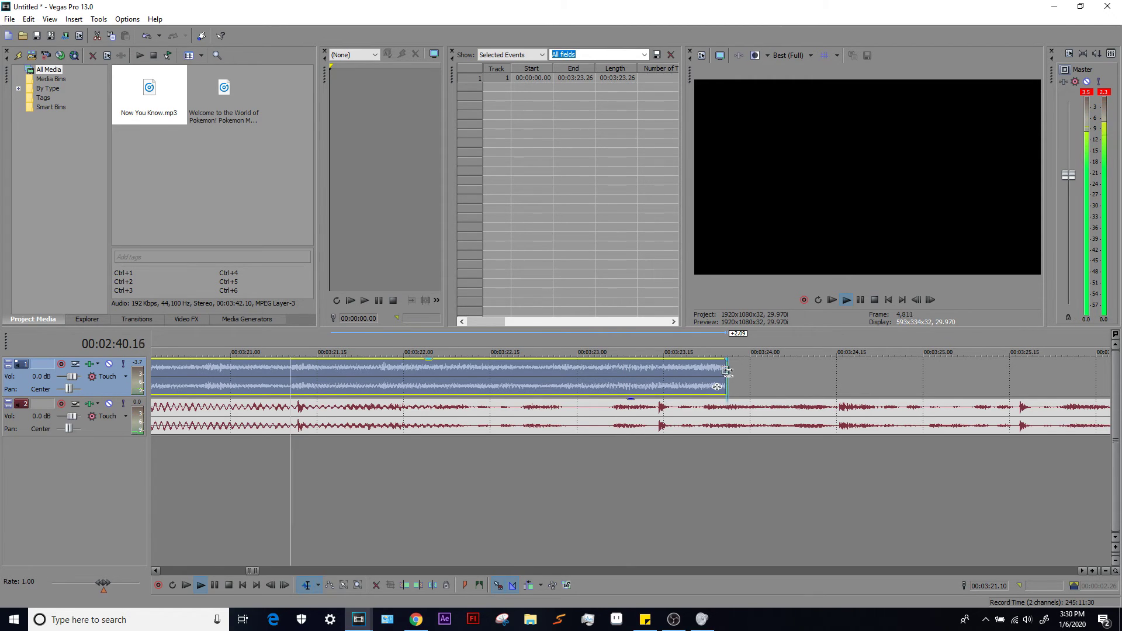
pyautogui.moveTo(726, 370); pyautogui.dragTo(738, 370)
pyautogui.scroll(-2, 602, 416)
pyautogui.scroll(-3, 601, 416)
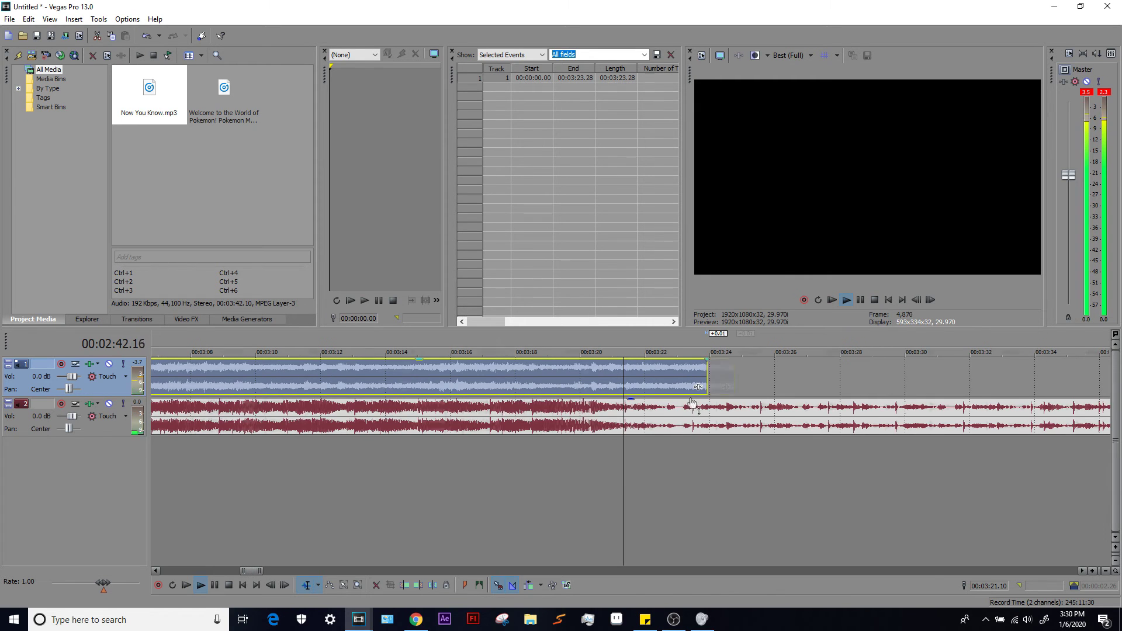
pyautogui.moveTo(698, 387); pyautogui.dragTo(653, 381)
pyautogui.scroll(5, 653, 381)
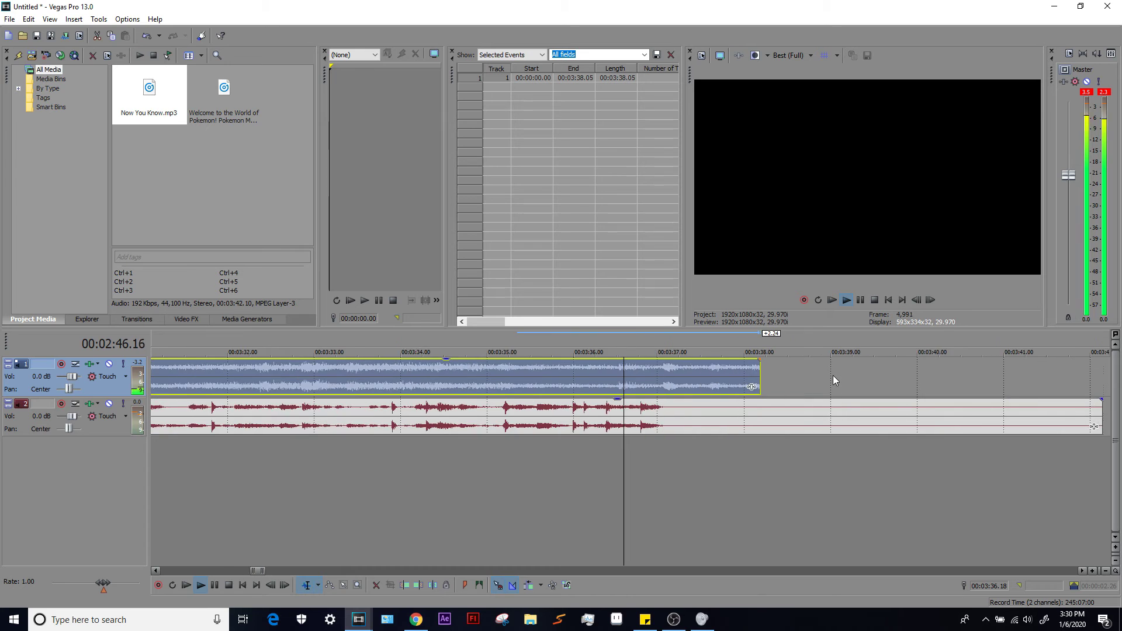
pyautogui.moveTo(833, 377); pyautogui.dragTo(895, 382)
pyautogui.scroll(-3, 931, 381)
# Step: Play the songs' ending to check the sync, then return the playhead to the project start
pyautogui.click(290, 376)
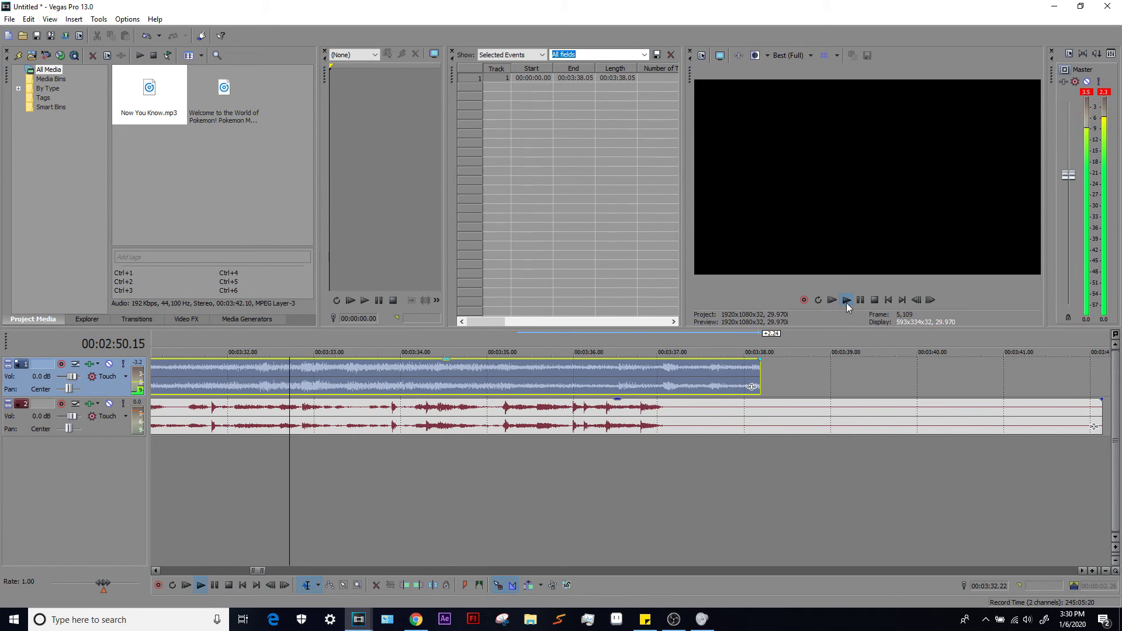
pyautogui.scroll(2, 725, 403)
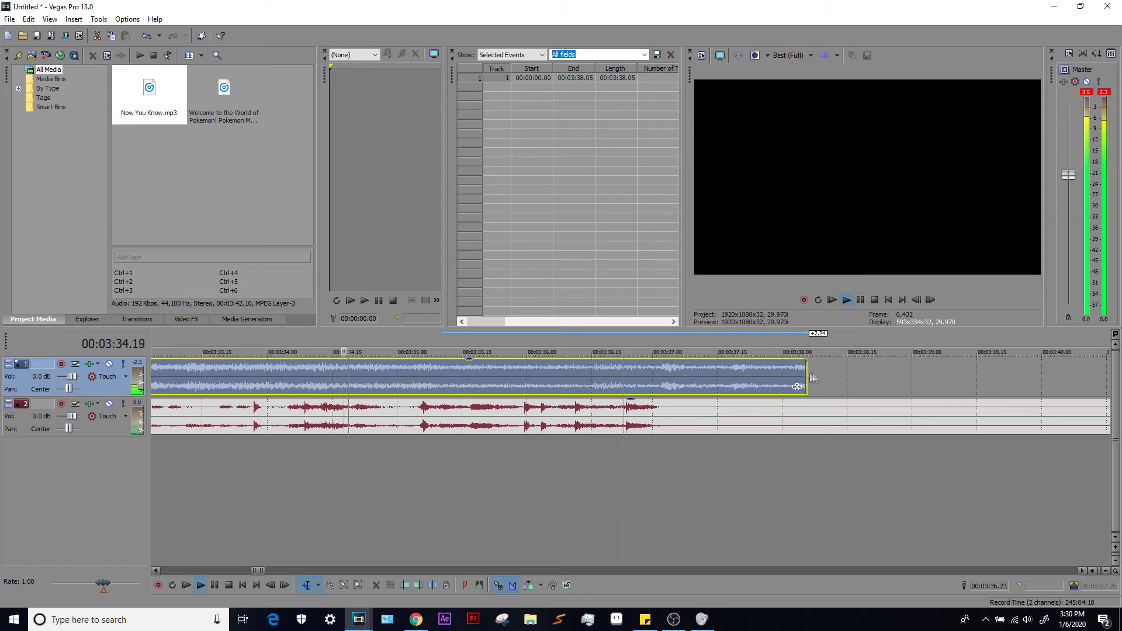
pyautogui.scroll(-10, 817, 378)
pyautogui.click(859, 301)
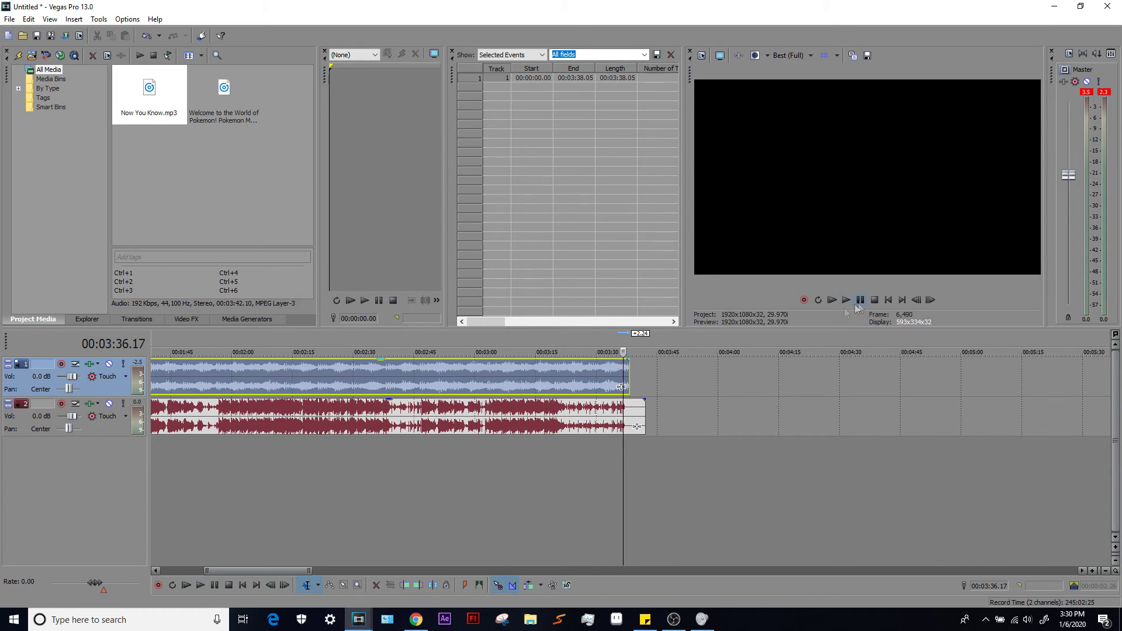
pyautogui.scroll(-5, 492, 470)
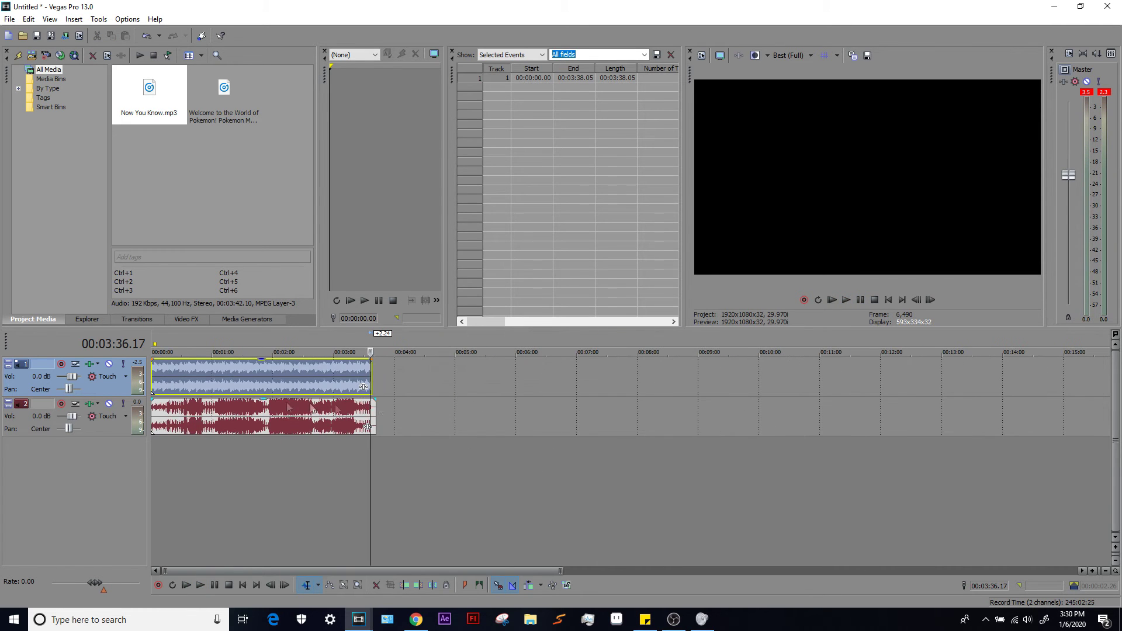
pyautogui.click(184, 385)
pyautogui.click(263, 381)
pyautogui.click(322, 383)
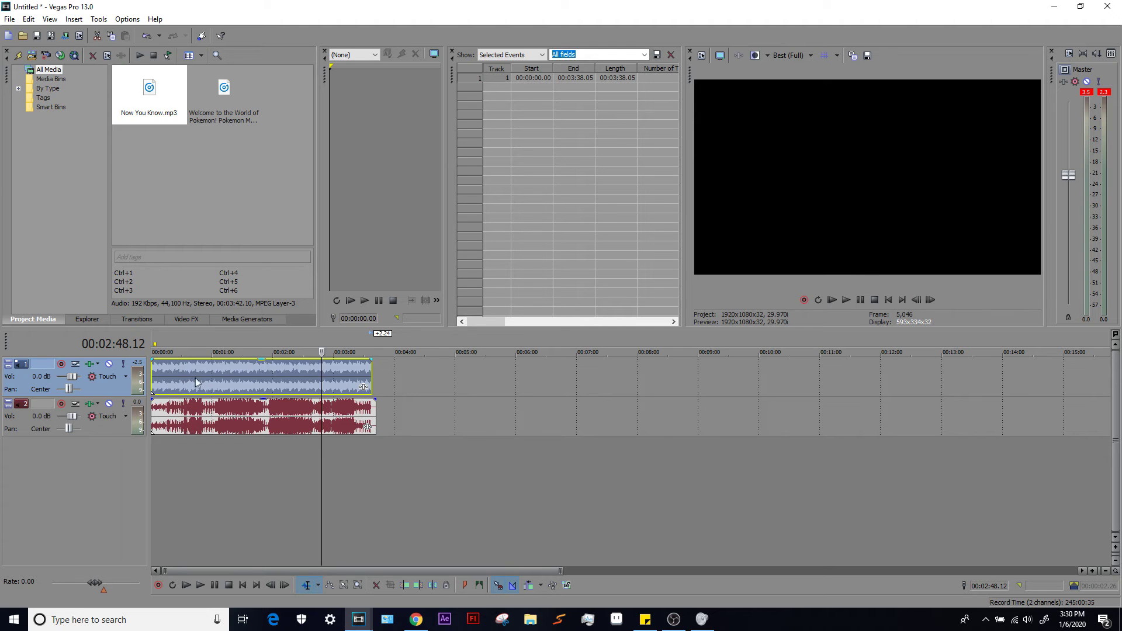
pyautogui.press('Home')
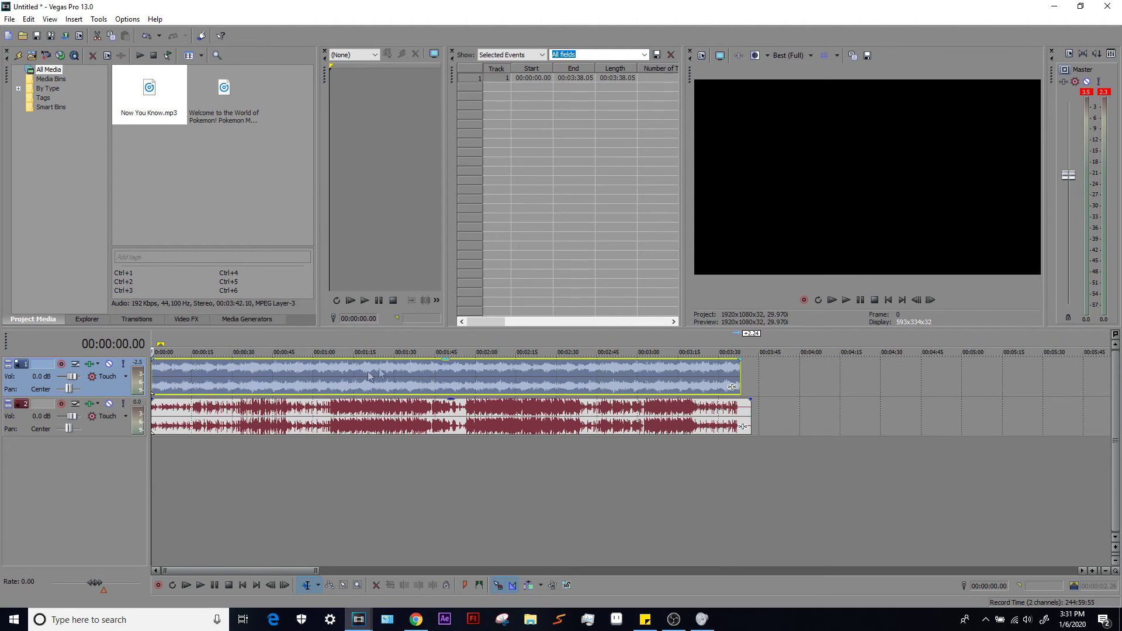
# Step: Play the project's opening and the songs' ending to check alignment, then return to the start
pyautogui.scroll(4, 385, 365)
pyautogui.click(862, 300)
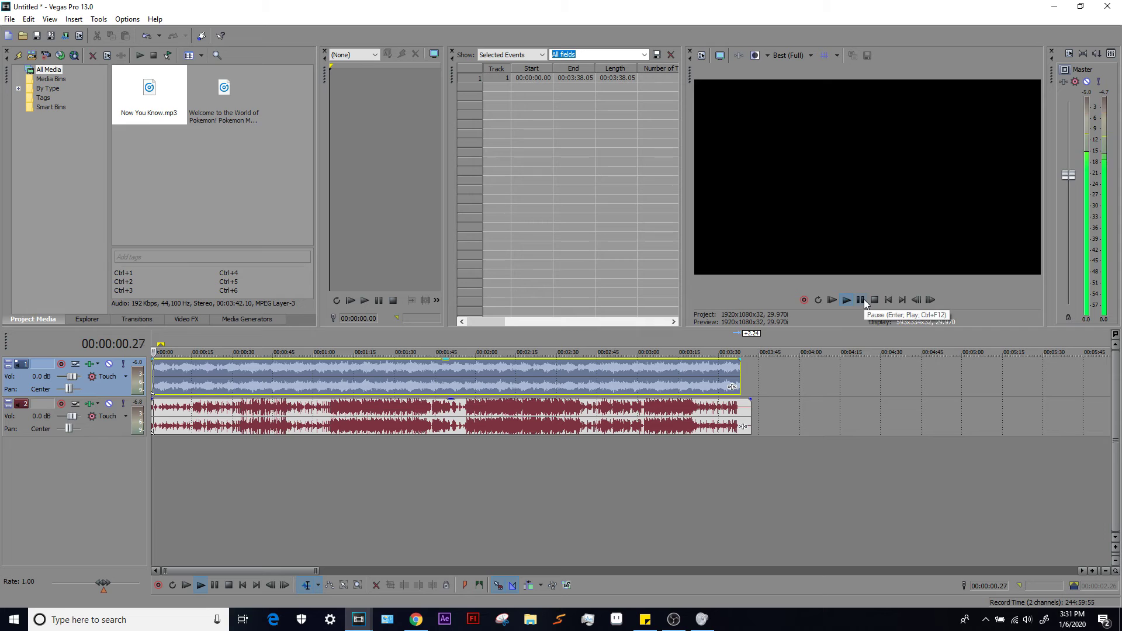
pyautogui.press('space')
pyautogui.click(726, 389)
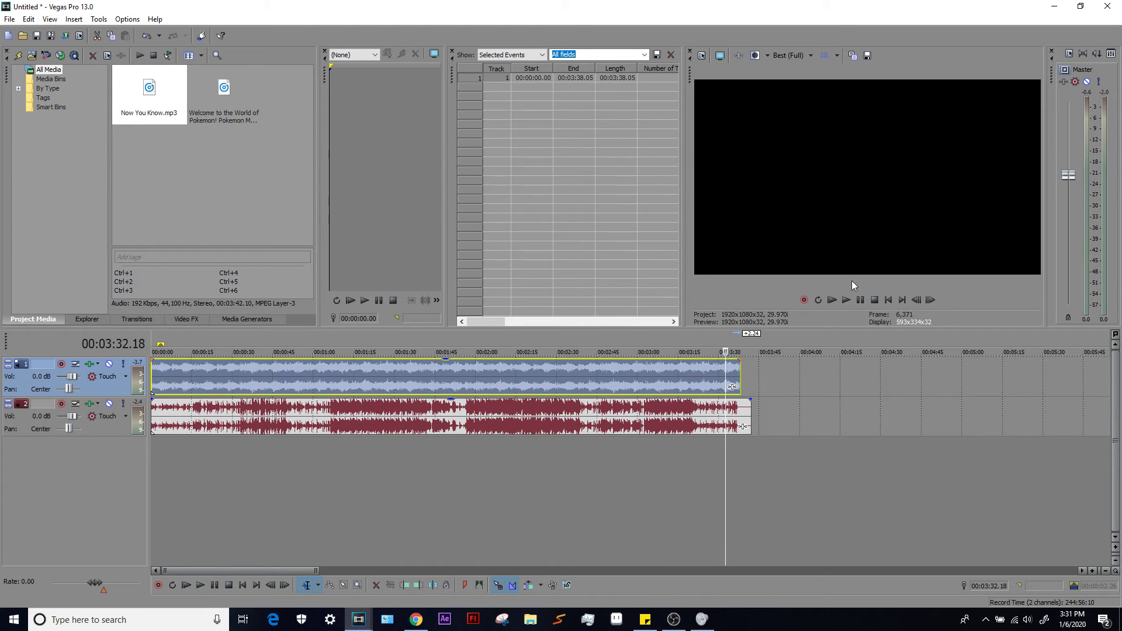
pyautogui.click(846, 300)
pyautogui.click(875, 300)
pyautogui.click(151, 368)
# Step: Zoom into the opening seconds and mark beats at 00:00:01.17 and 00:00:04.05
pyautogui.scroll(10, 236, 404)
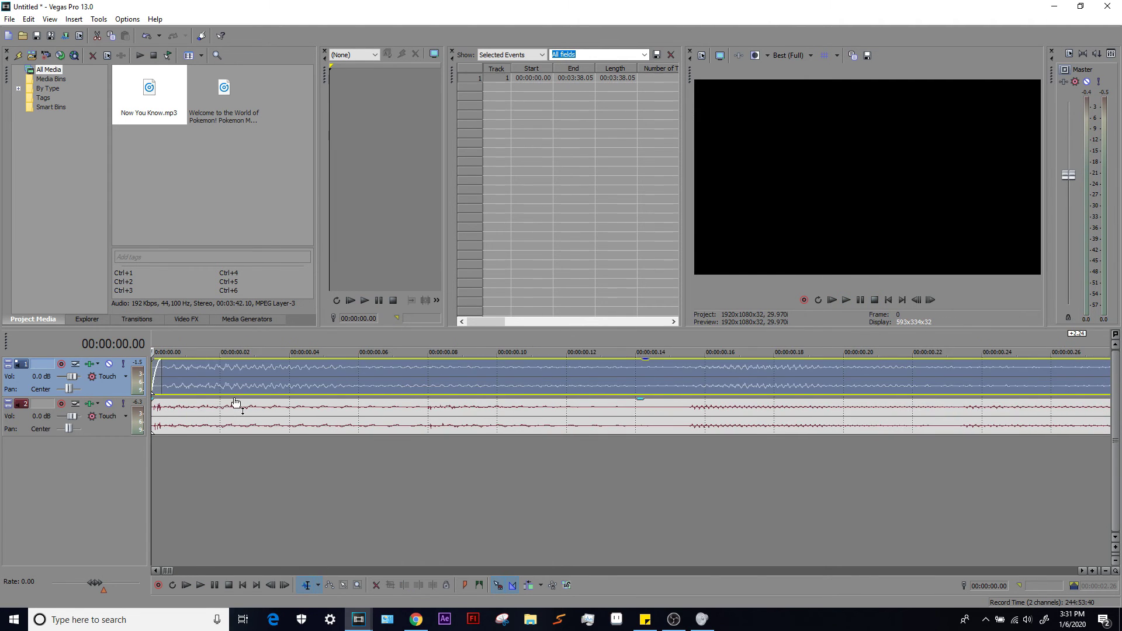
pyautogui.scroll(-2, 228, 386)
pyautogui.scroll(-3, 160, 379)
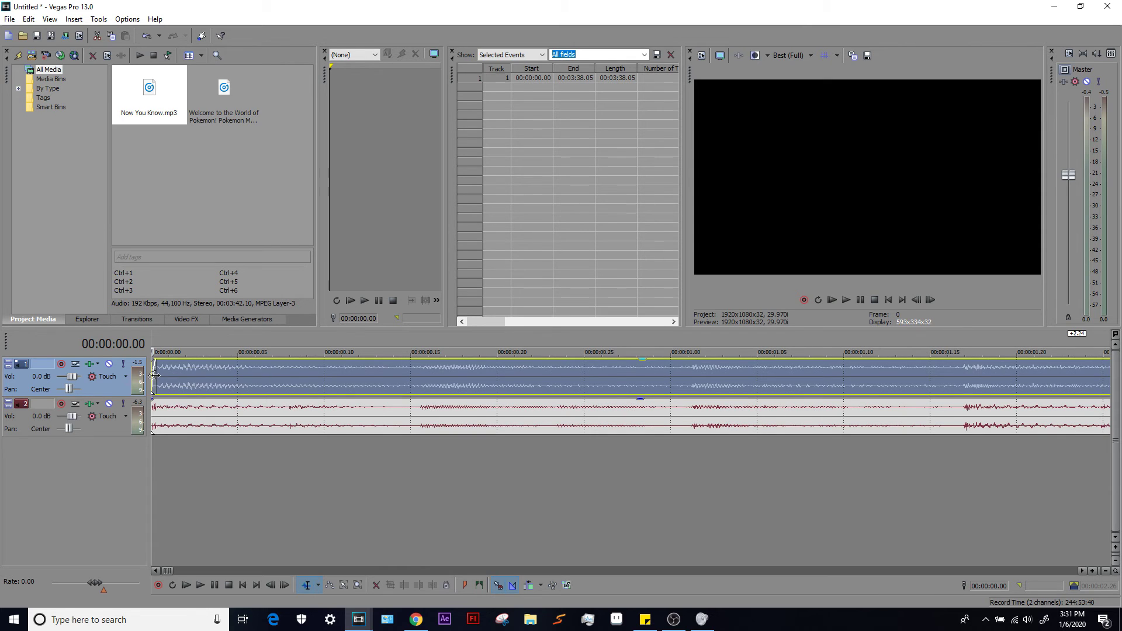
pyautogui.scroll(-6, 333, 365)
pyautogui.click(284, 381)
pyautogui.scroll(1, 246, 397)
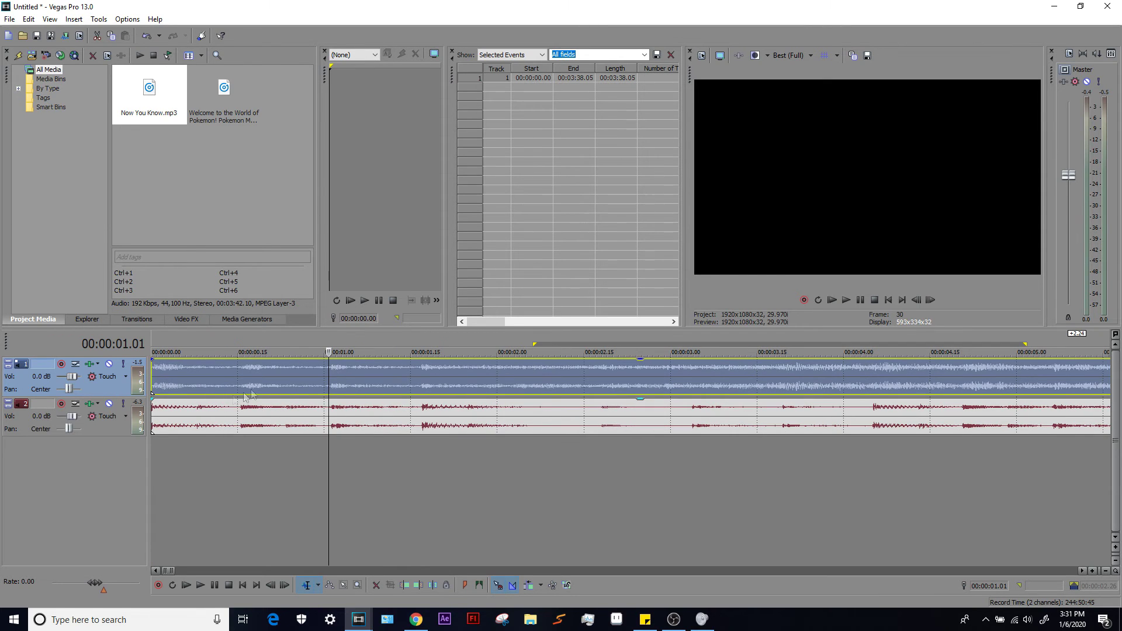
pyautogui.click(240, 377)
pyautogui.click(329, 373)
pyautogui.click(422, 370)
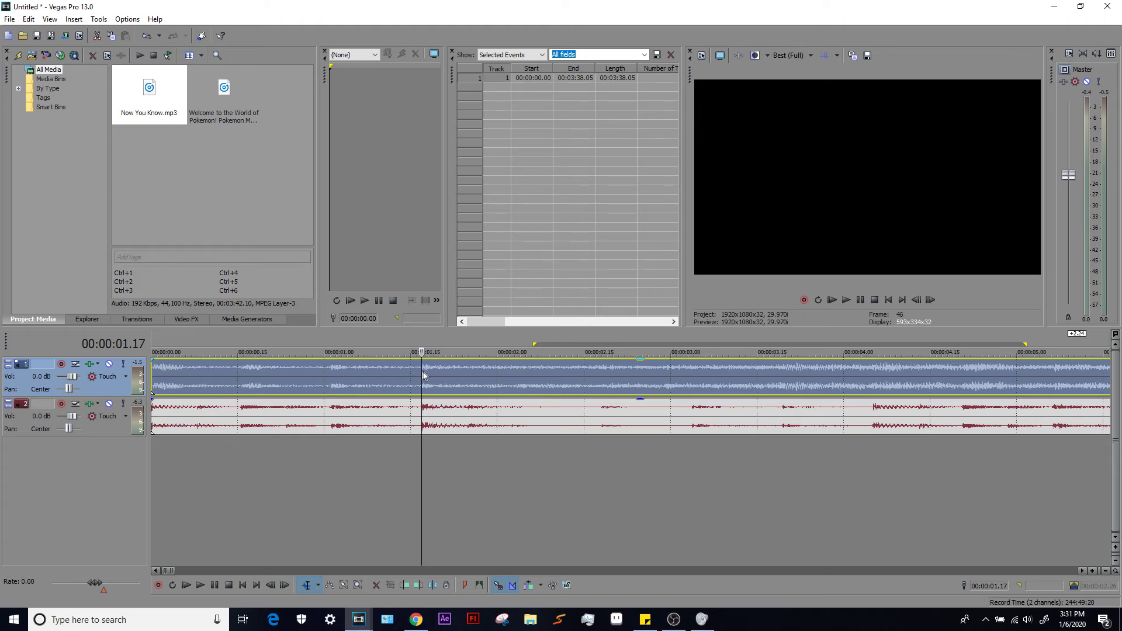
pyautogui.click(868, 382)
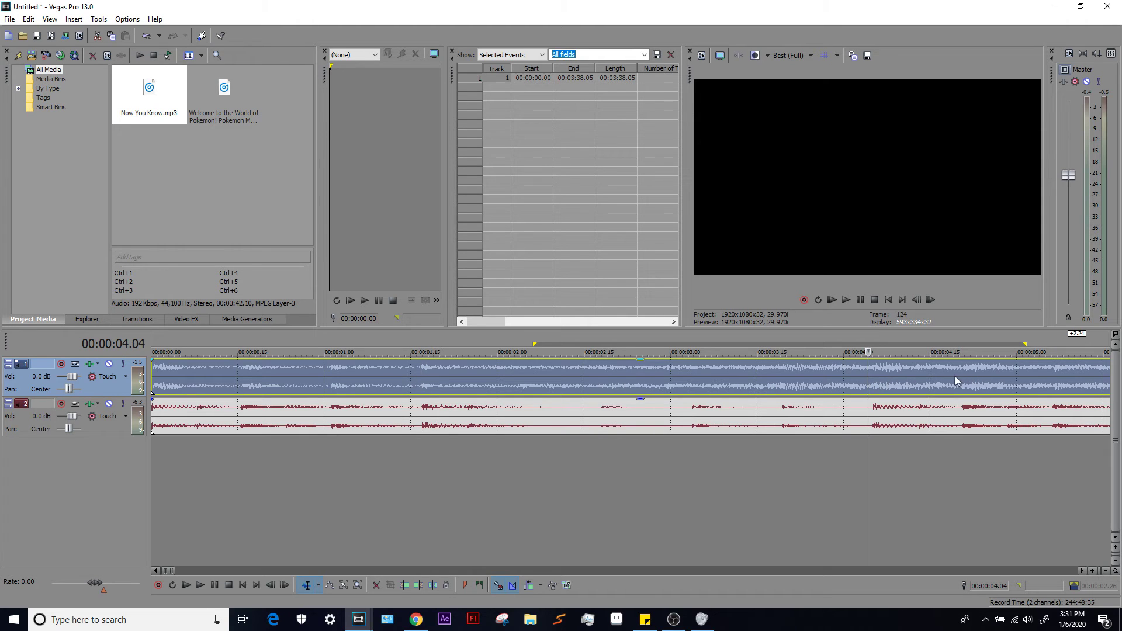
pyautogui.click(955, 375)
pyautogui.click(873, 379)
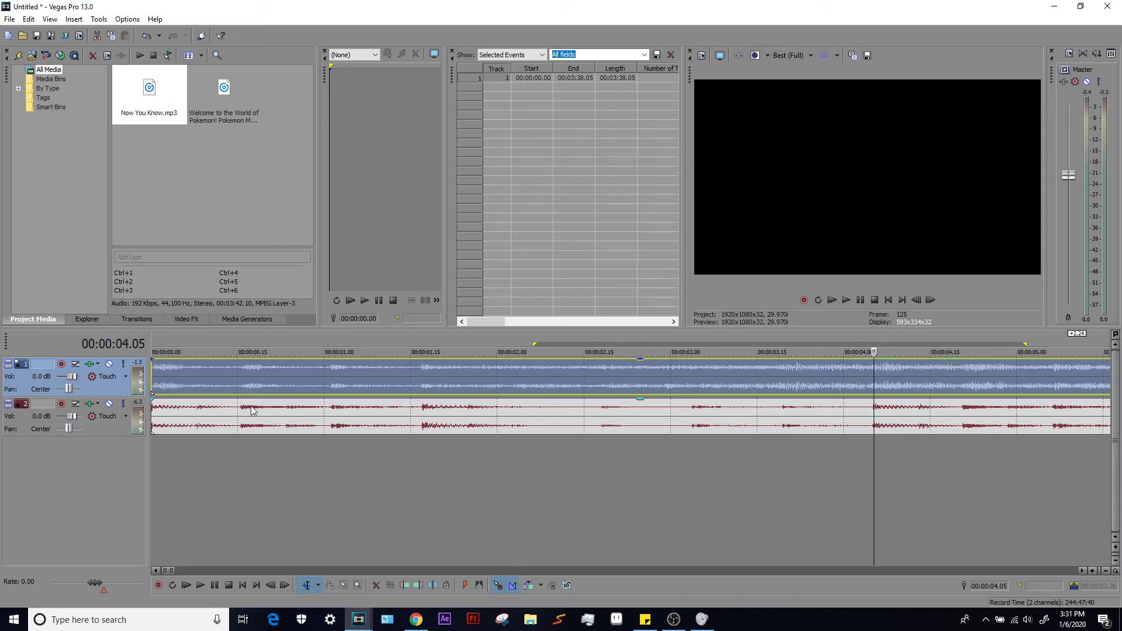
pyautogui.click(236, 387)
# Step: Zoom to the songs' ending and check points at 3:19.27, 3:21.12, the top song's end and 3:28
pyautogui.scroll(-5, 237, 386)
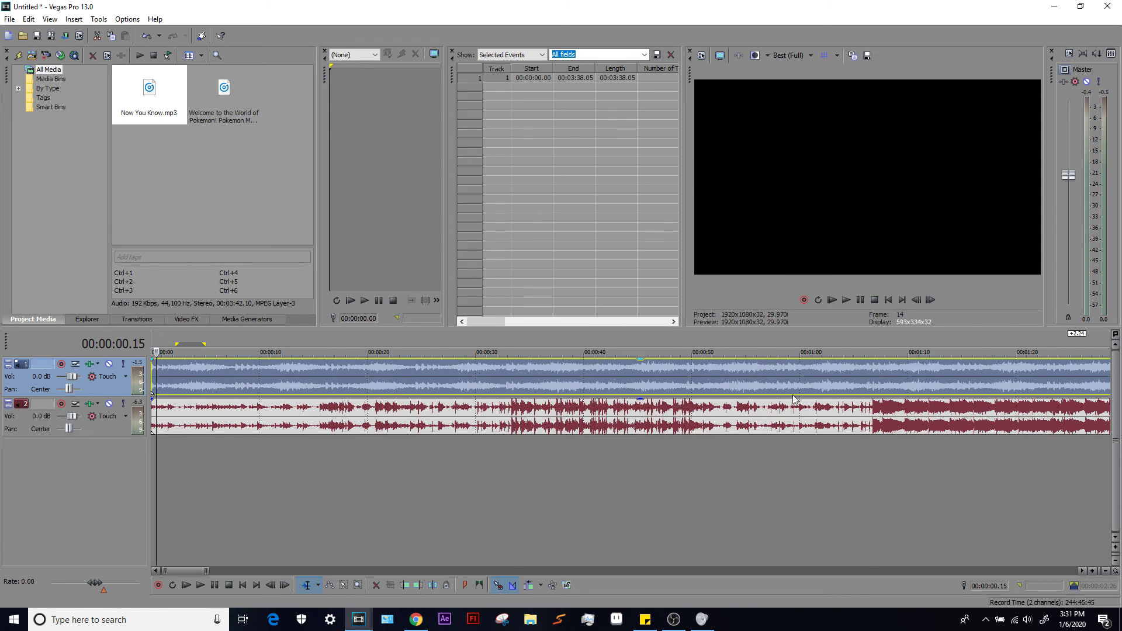
pyautogui.scroll(-3, 883, 388)
pyautogui.click(958, 386)
pyautogui.hscroll(3, 738, 396)
pyautogui.scroll(4, 738, 396)
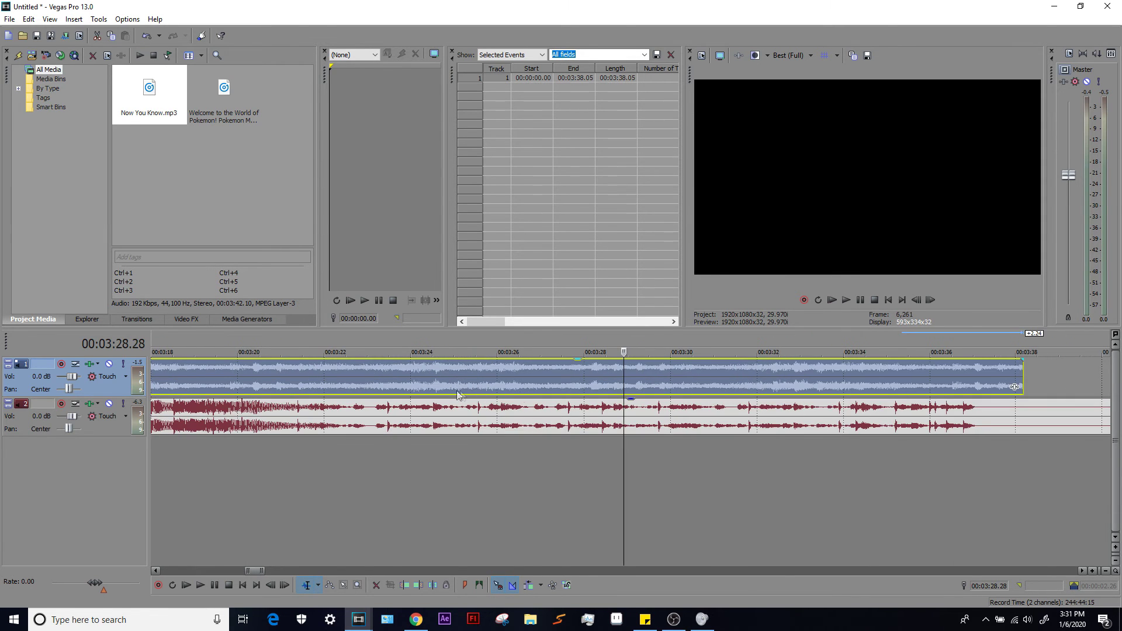
pyautogui.click(234, 386)
pyautogui.scroll(4, 853, 393)
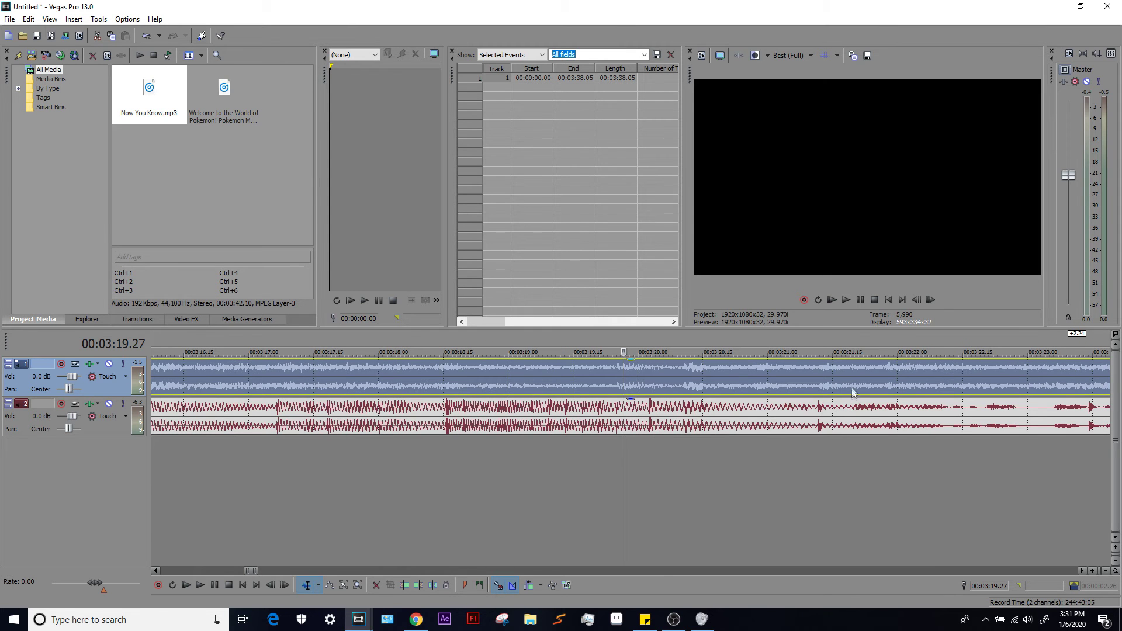
pyautogui.click(824, 377)
pyautogui.scroll(-6, 824, 380)
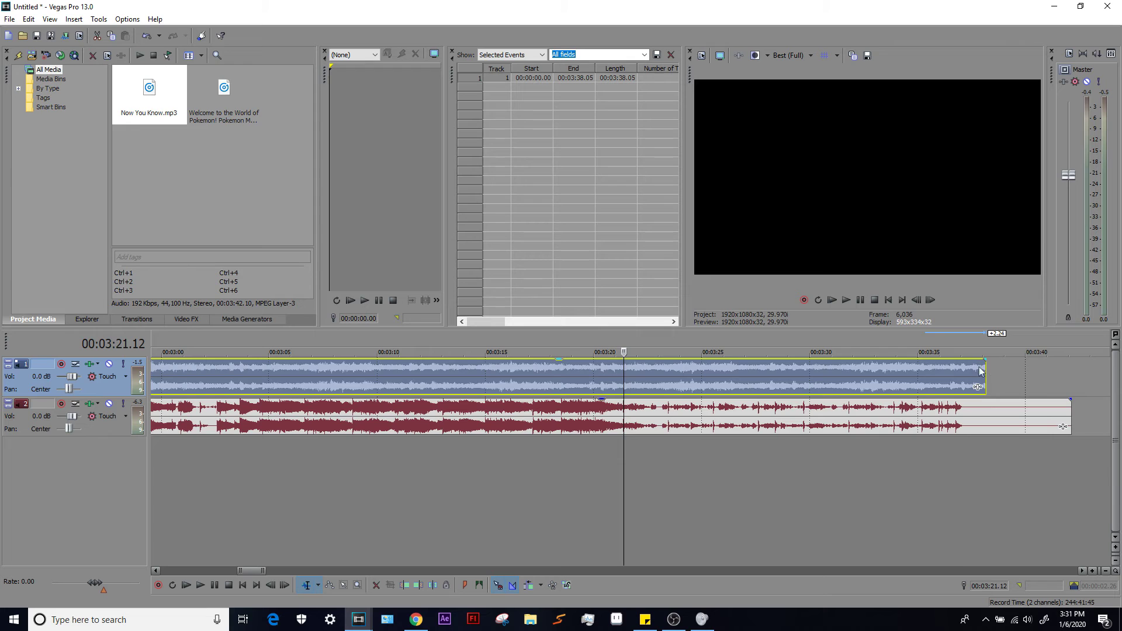
pyautogui.click(961, 372)
pyautogui.scroll(6, 825, 376)
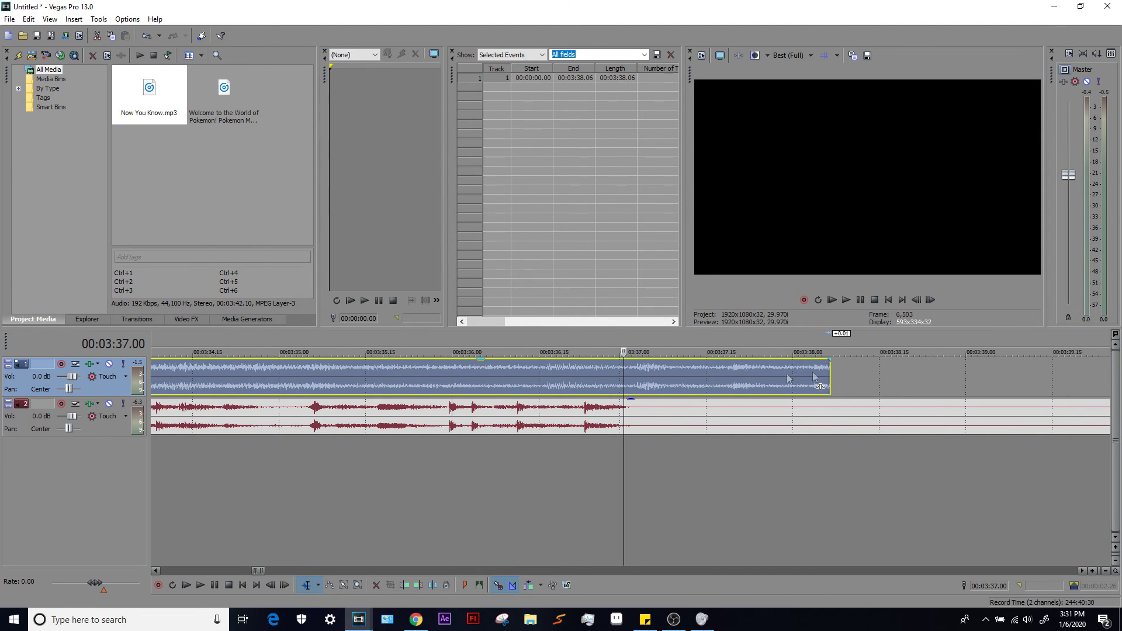
pyautogui.scroll(-4, 272, 384)
pyautogui.click(271, 384)
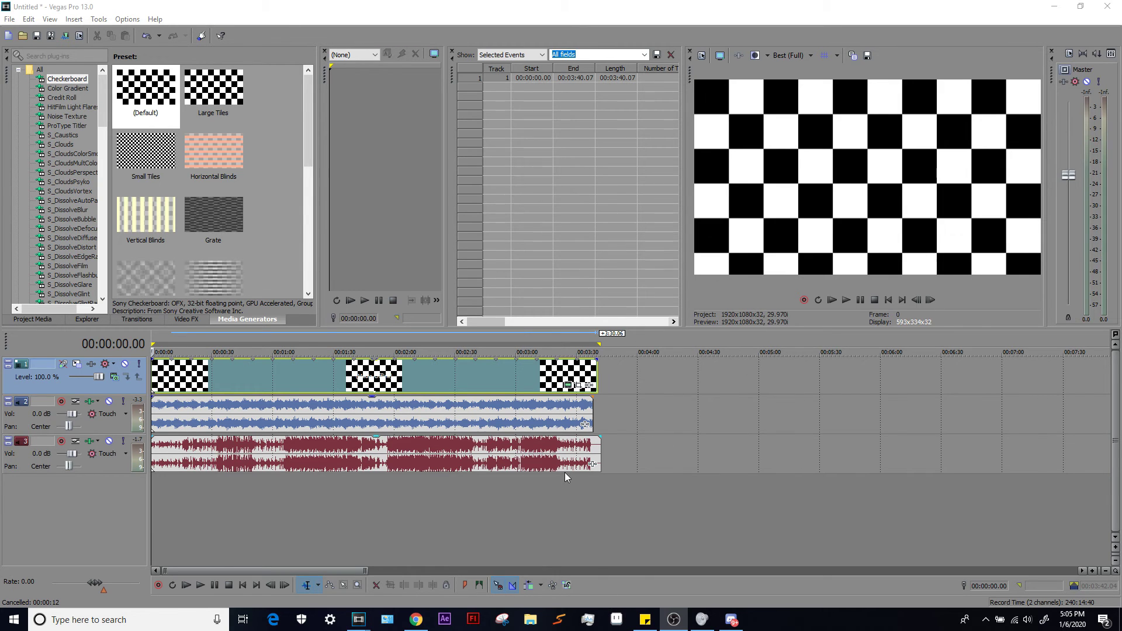
# Step: Double-click the loop bar so the loop region spans the entire project, 0 to 3:42.04
pyautogui.doubleClick(170, 452)
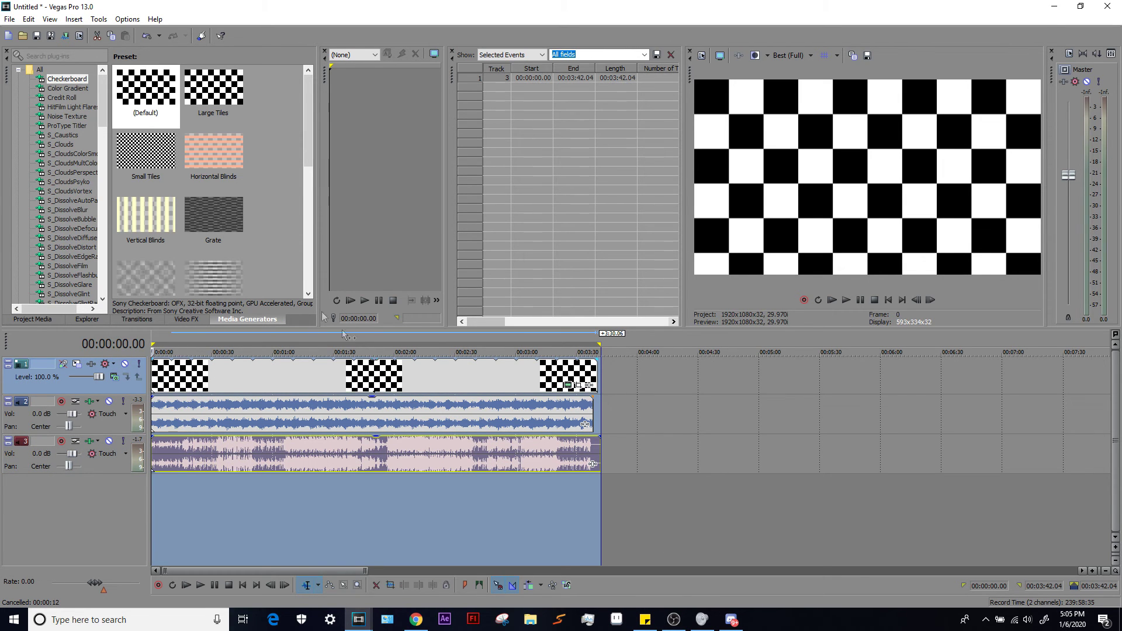
pyautogui.click(28, 19)
pyautogui.click(29, 19)
# Step: Open Render As from the File menu and collapse the MainConcept AVC/AAC templates
pyautogui.click(9, 18)
pyautogui.click(48, 107)
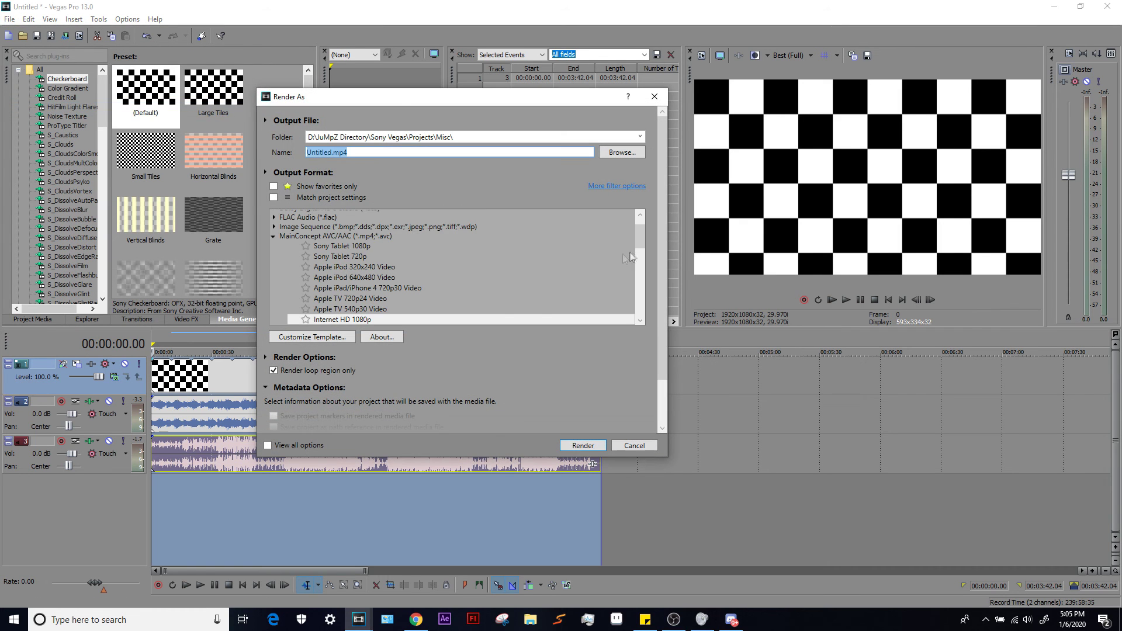
pyautogui.click(654, 97)
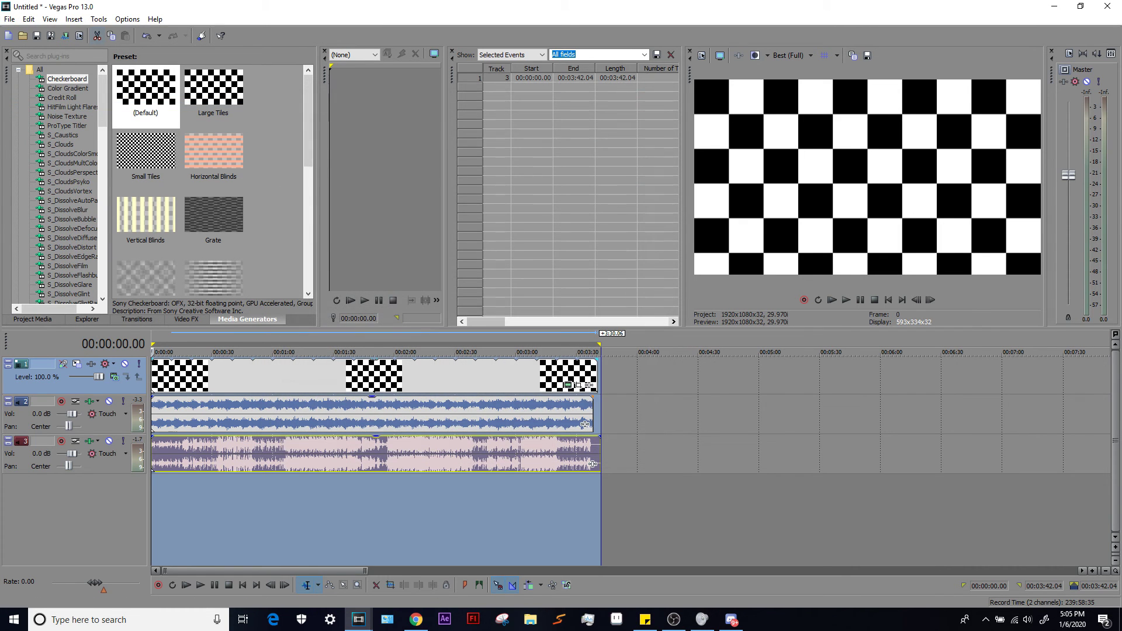
pyautogui.click(7, 18)
pyautogui.click(48, 108)
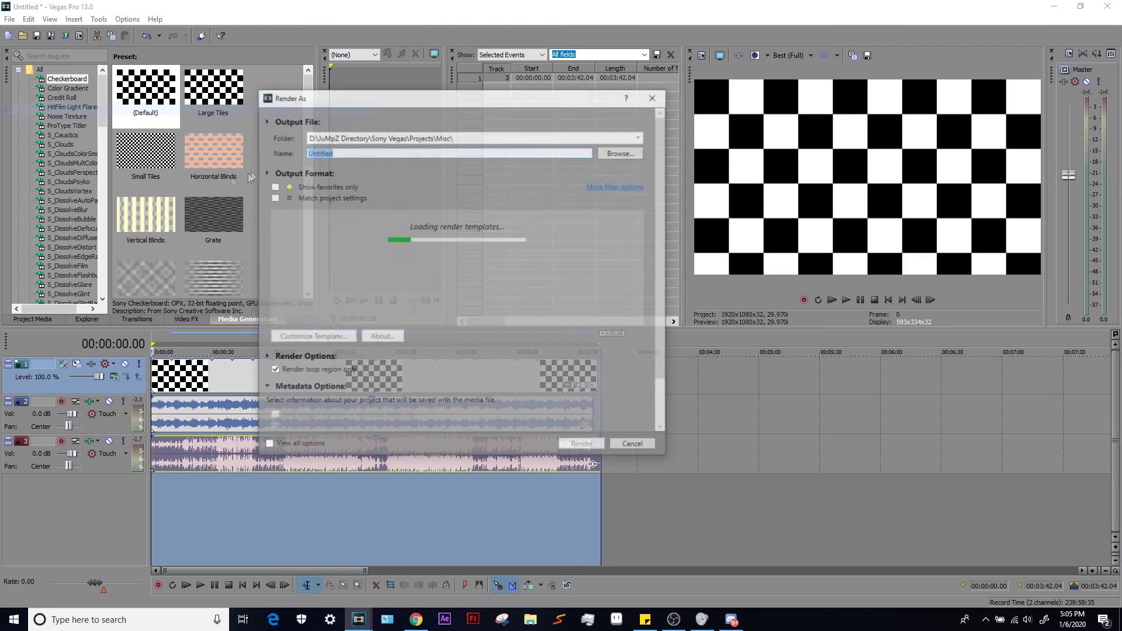
pyautogui.moveTo(632, 243)
pyautogui.mouseDown()
pyautogui.moveTo(627, 313)
pyautogui.moveTo(640, 222)
pyautogui.mouseUp()
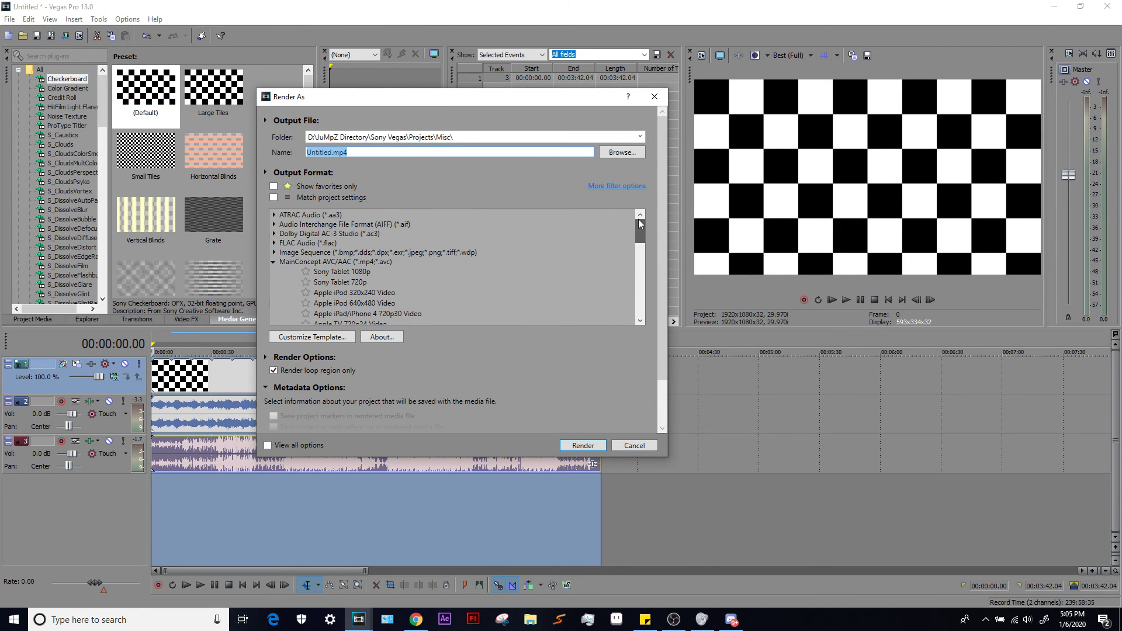
pyautogui.click(274, 261)
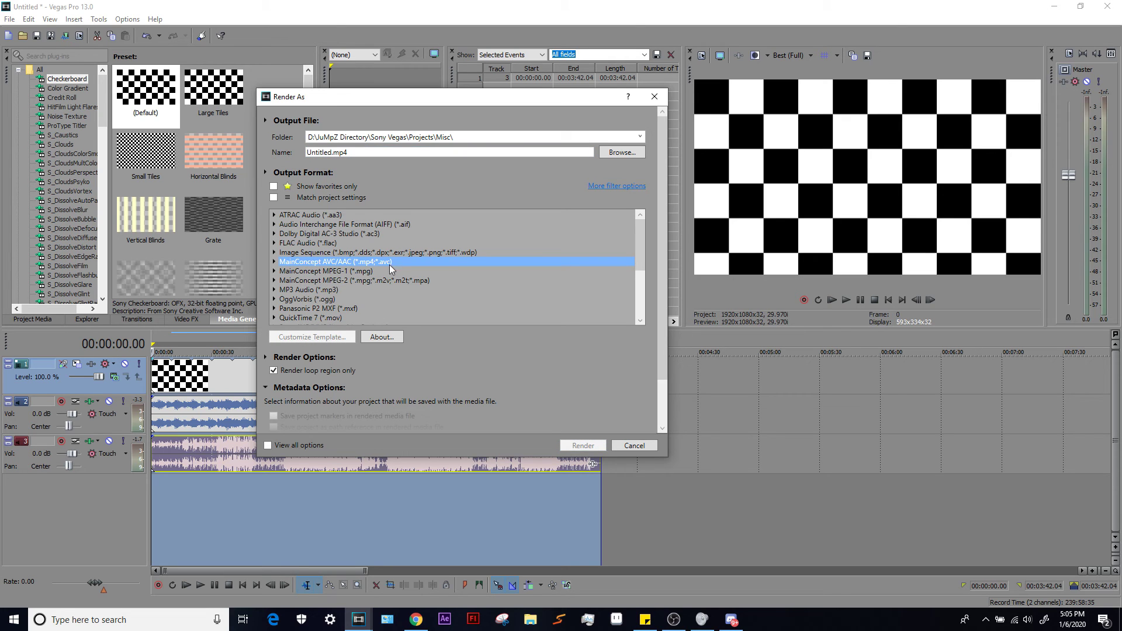
pyautogui.click(419, 253)
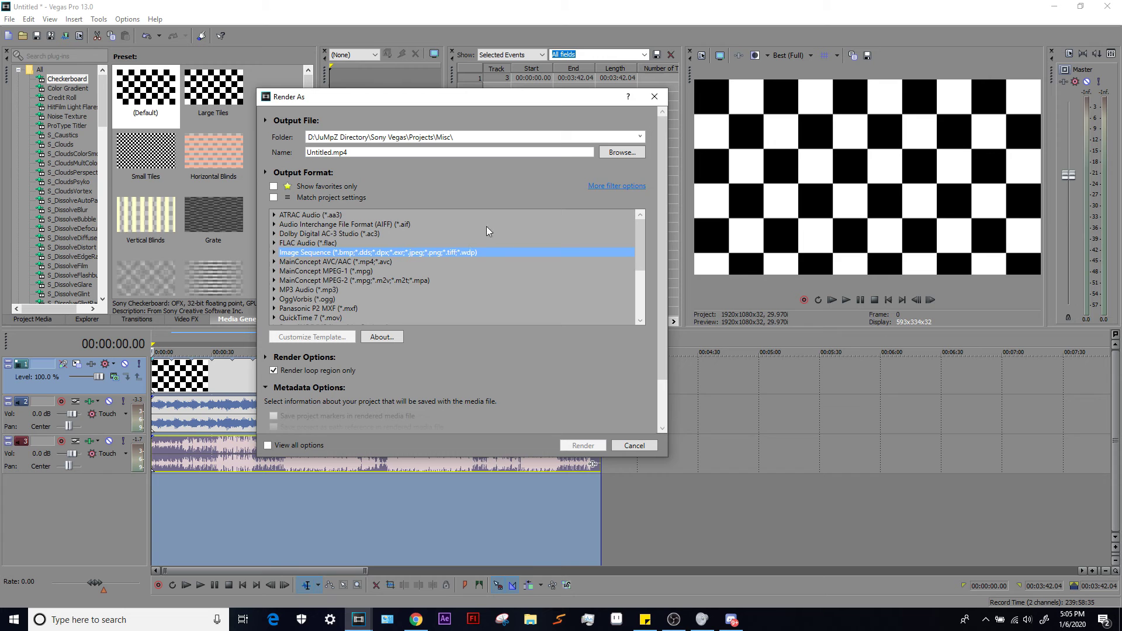
# Step: Expand MainConcept AVC/AAC and try the Internet HD 1080p, 720p portrait and HD 720p templates
pyautogui.moveTo(380, 103); pyautogui.dragTo(303, 122)
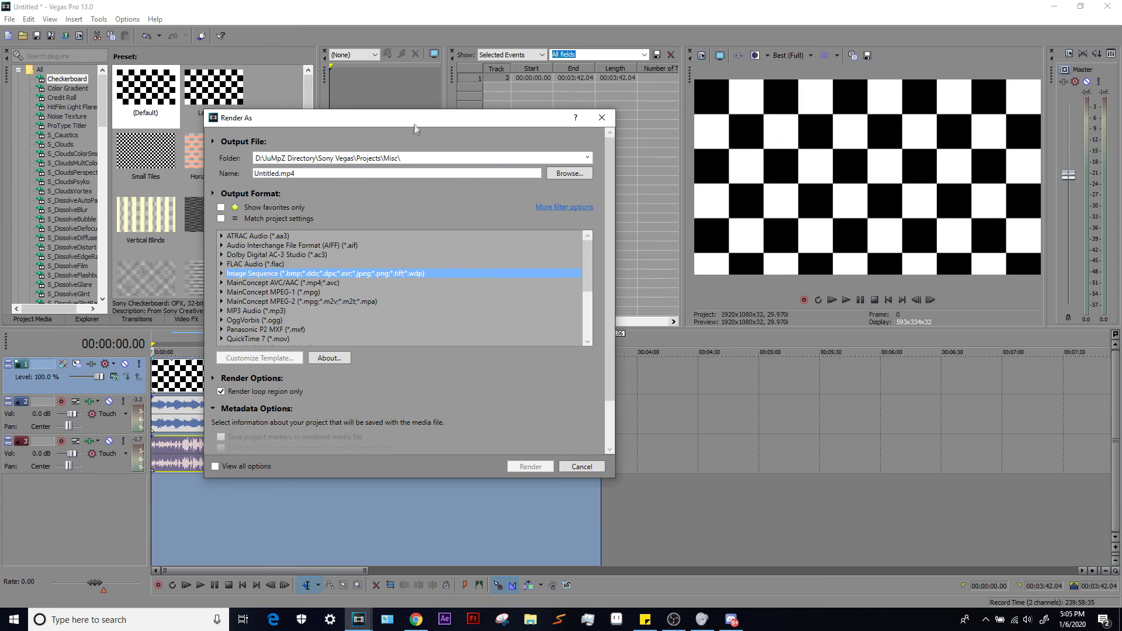
pyautogui.moveTo(415, 129); pyautogui.dragTo(559, 122)
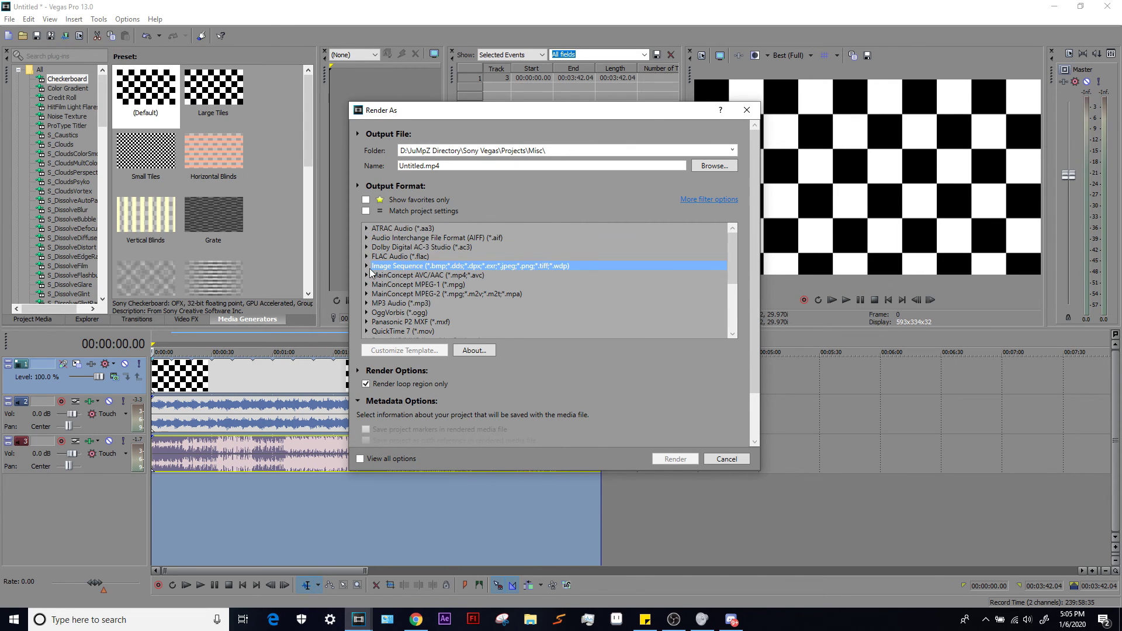
pyautogui.click(390, 275)
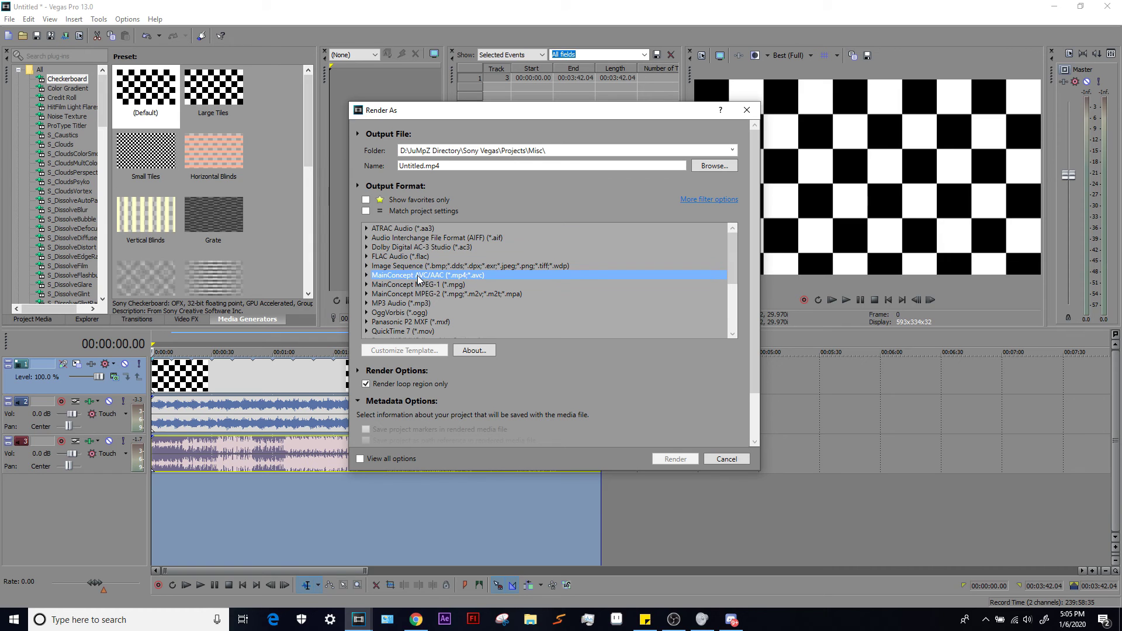
pyautogui.click(367, 275)
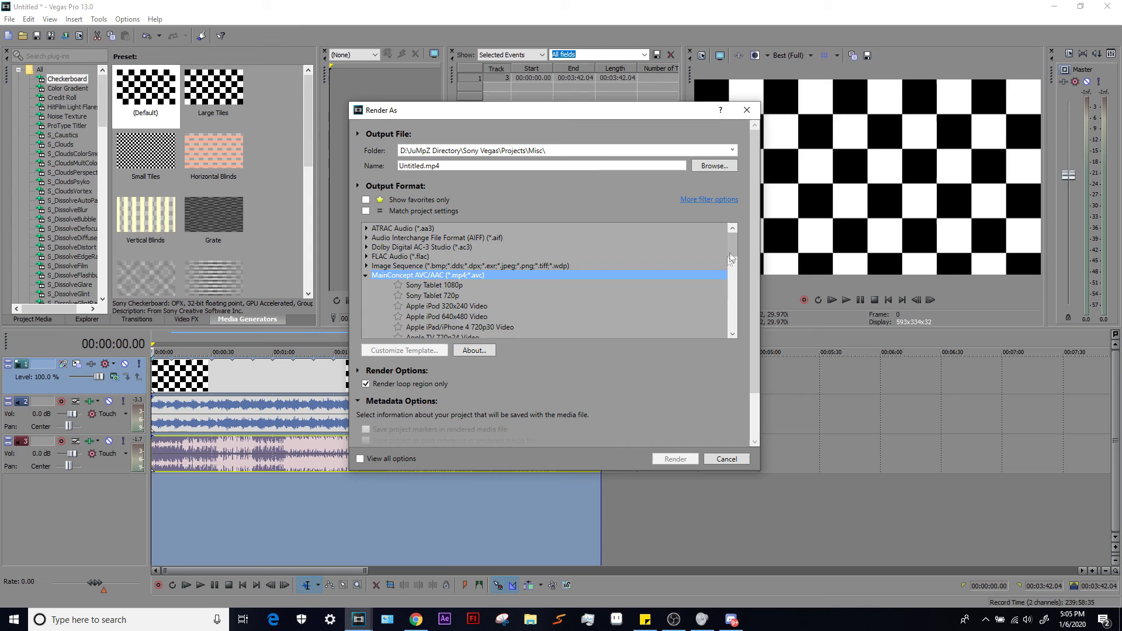
pyautogui.scroll(-3, 585, 286)
pyautogui.click(445, 258)
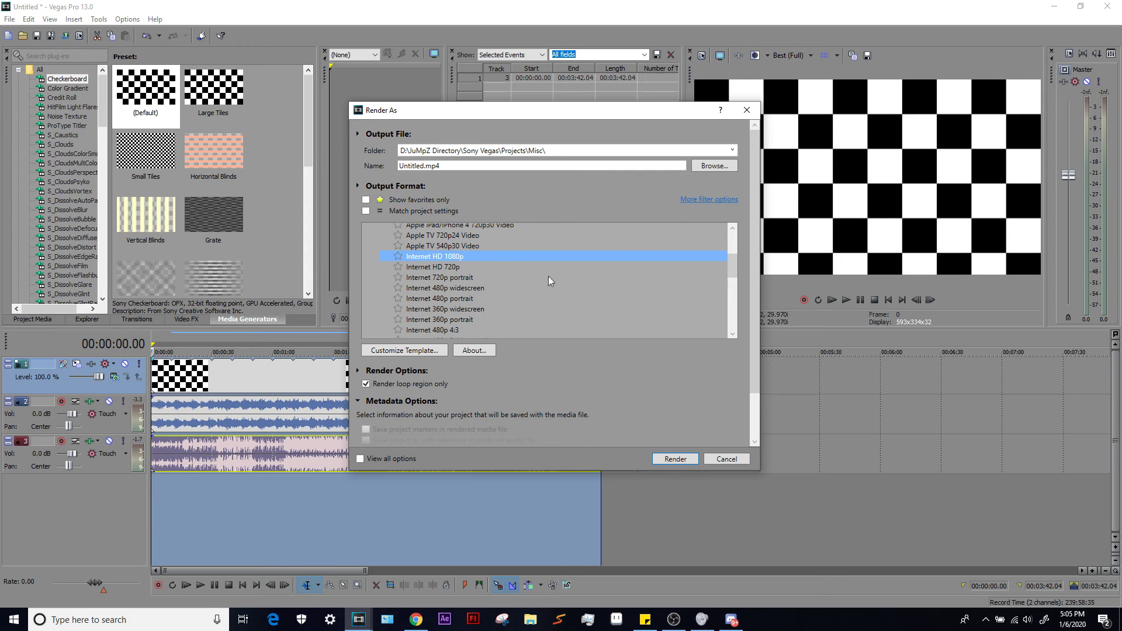
pyautogui.click(492, 277)
pyautogui.click(473, 269)
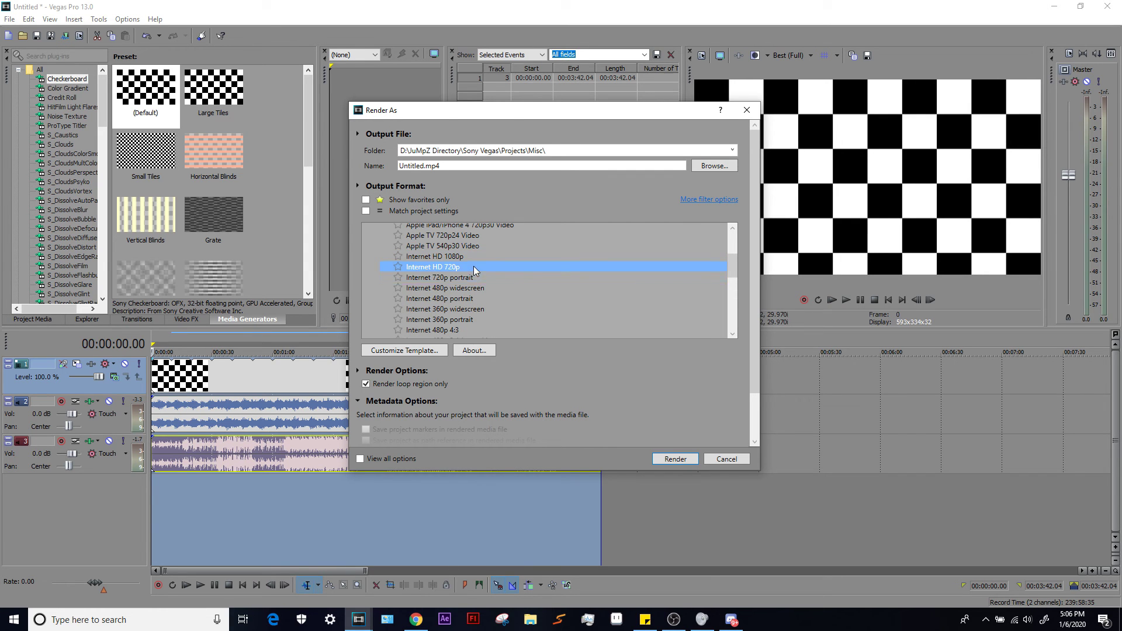
# Step: Switch back to Internet HD 1080p and collapse the MainConcept AVC/AAC group
pyautogui.scroll(2, 497, 281)
pyautogui.scroll(-5, 537, 292)
pyautogui.scroll(5, 563, 299)
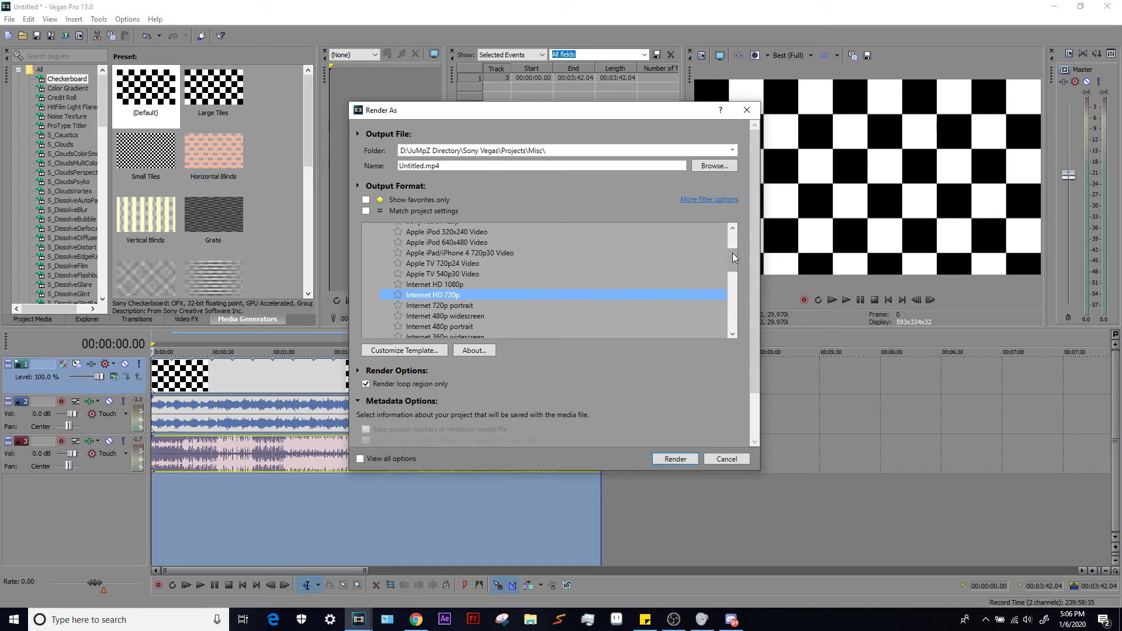
pyautogui.scroll(-1, 474, 246)
pyautogui.press('Up')
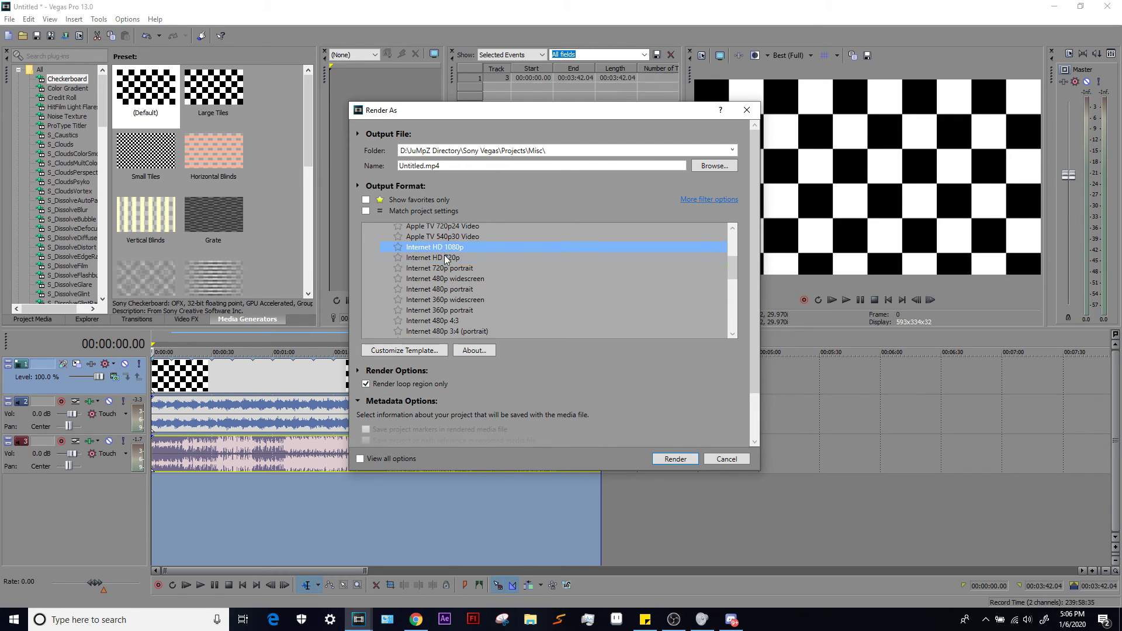
pyautogui.scroll(3, 732, 272)
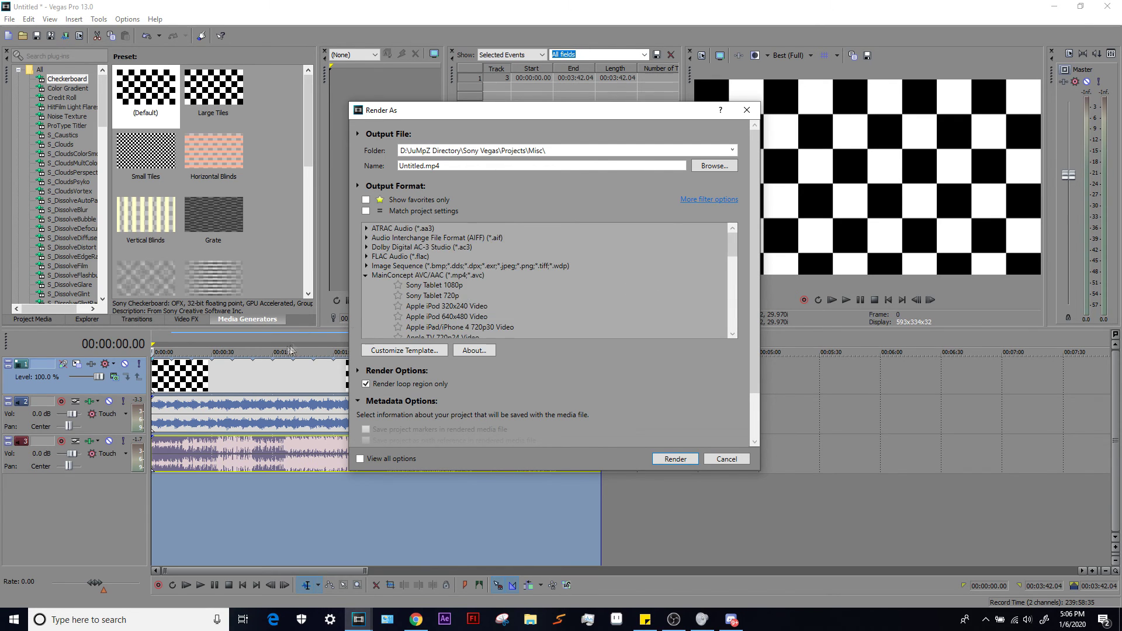
pyautogui.click(366, 276)
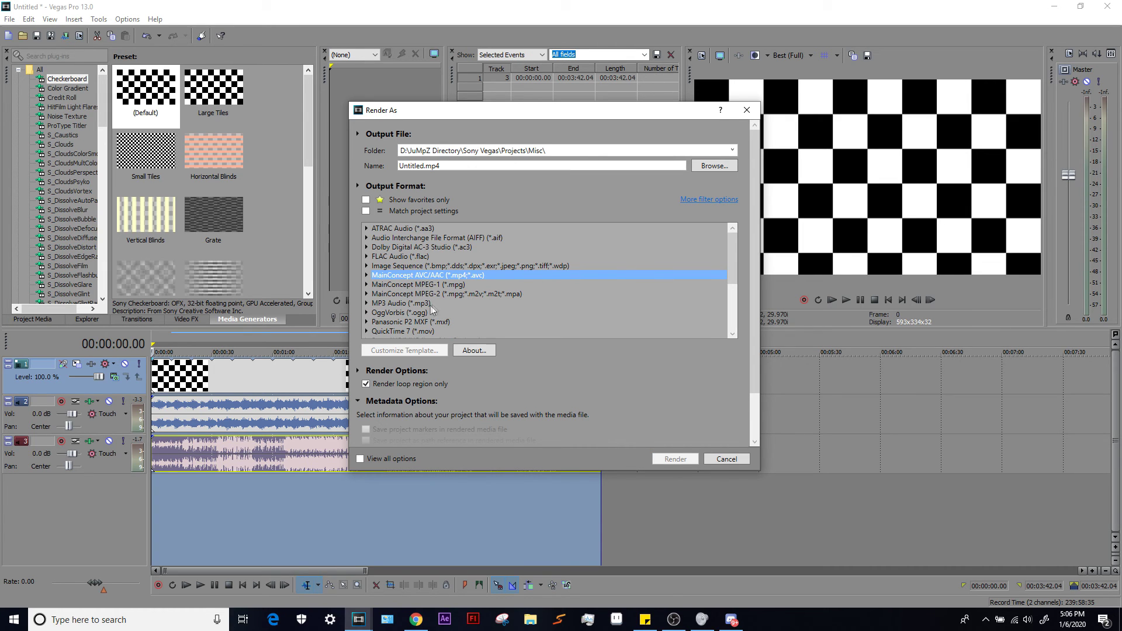
# Step: Choose MP3 Audio with the 192 Kbps CD Transparent Audio template
pyautogui.click(404, 303)
pyautogui.click(366, 303)
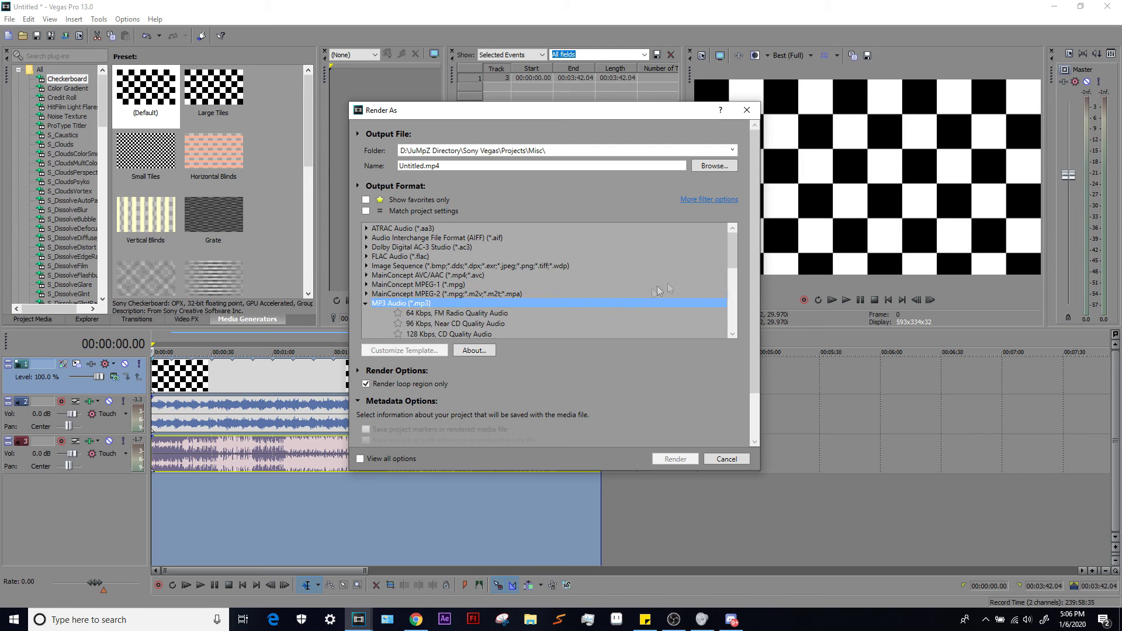
pyautogui.click(420, 291)
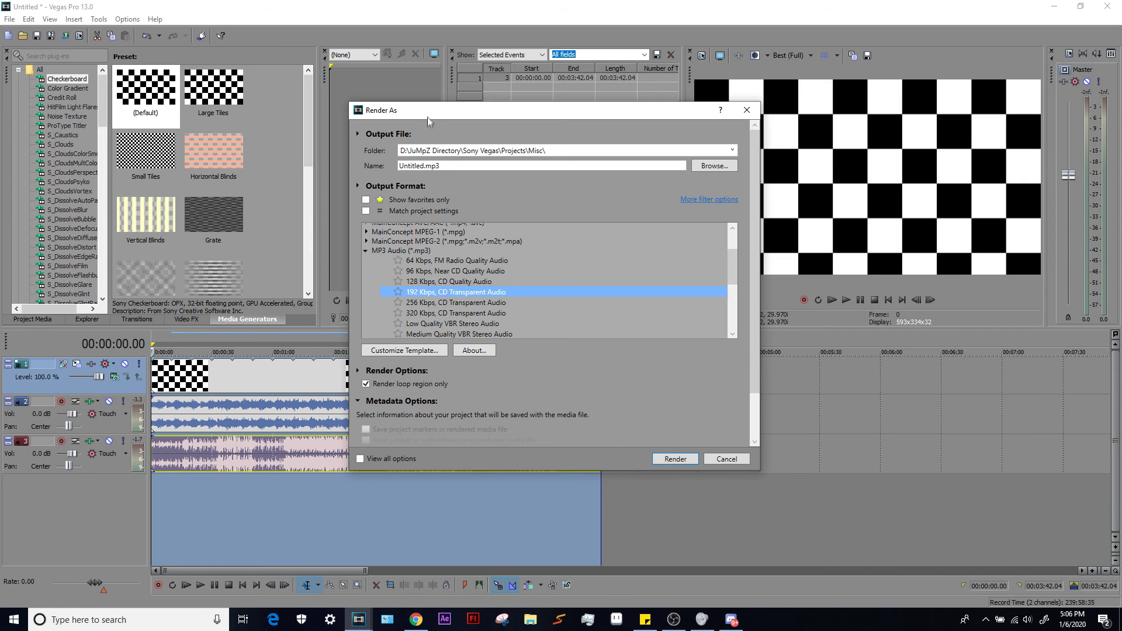
pyautogui.moveTo(428, 121); pyautogui.dragTo(701, 116)
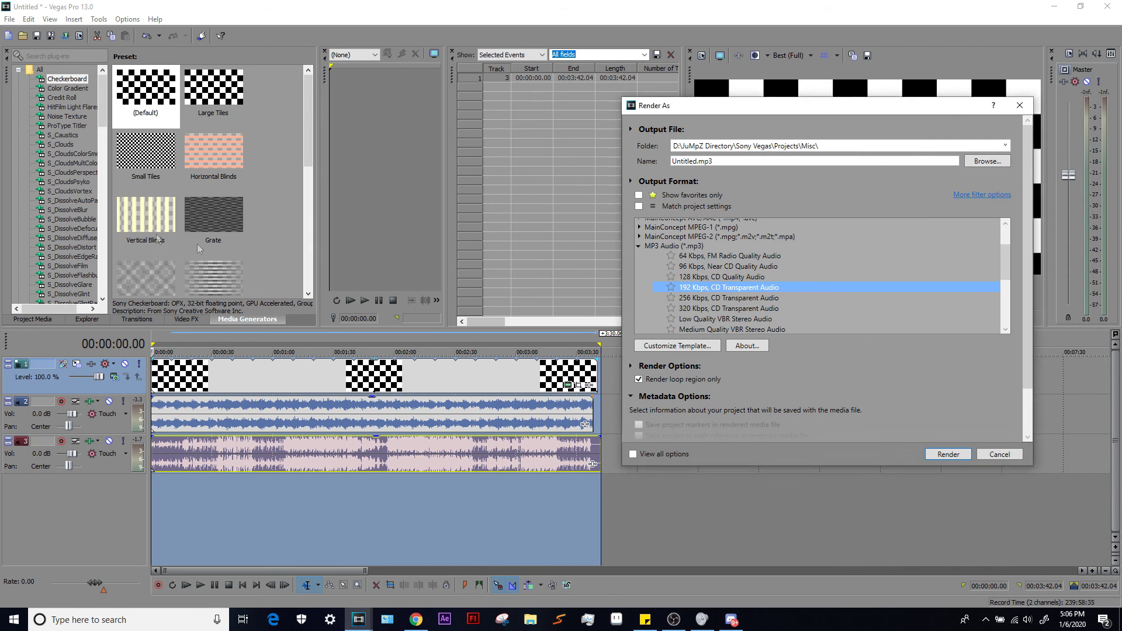
pyautogui.moveTo(722, 110); pyautogui.dragTo(402, 121)
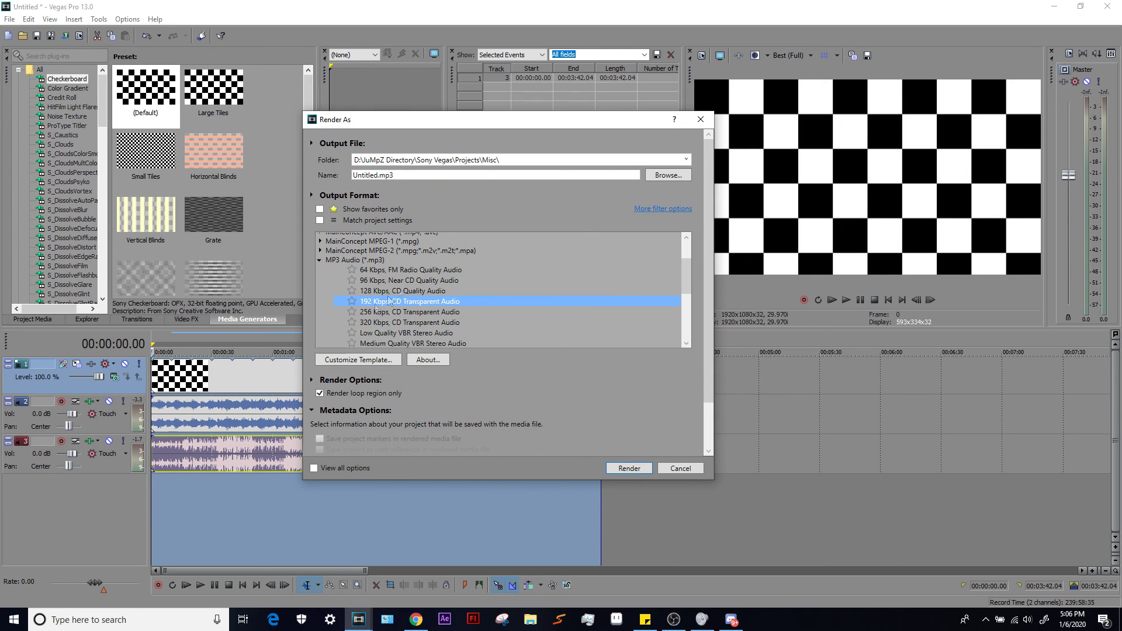
# Step: Set the output file to Pellsona.mp3, confirming replacement of the existing file
pyautogui.click(666, 175)
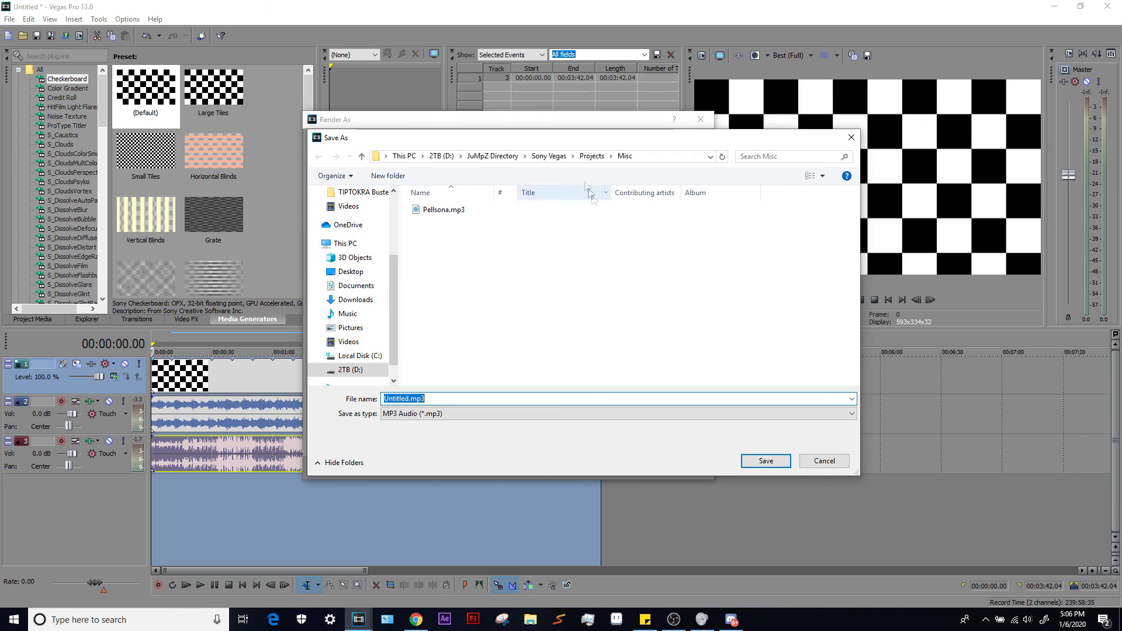
pyautogui.click(444, 209)
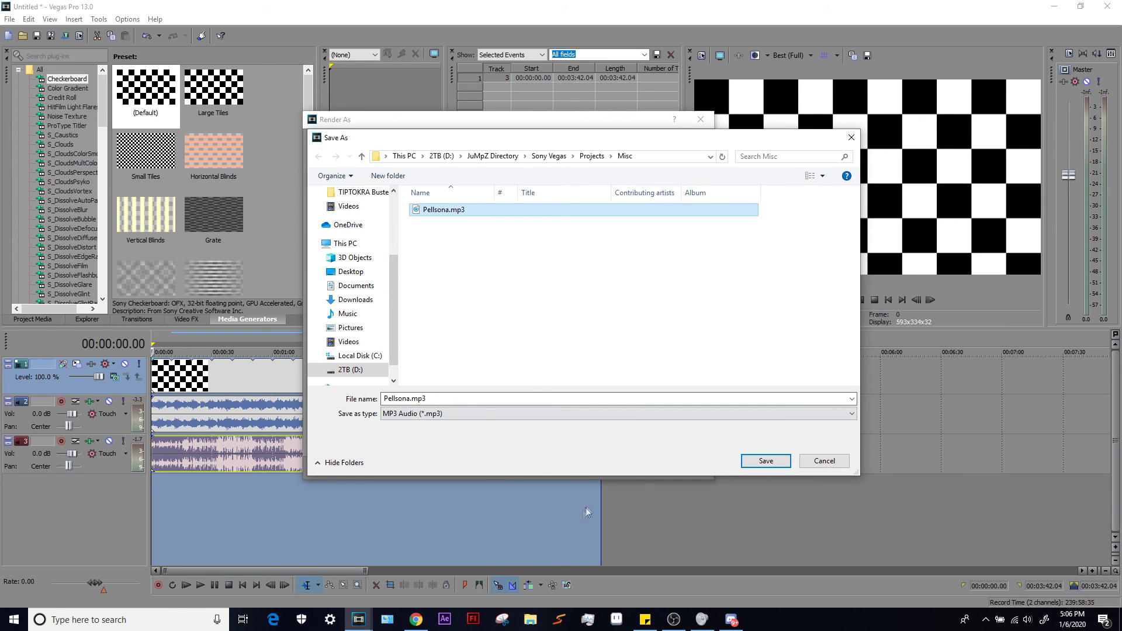
pyautogui.click(452, 231)
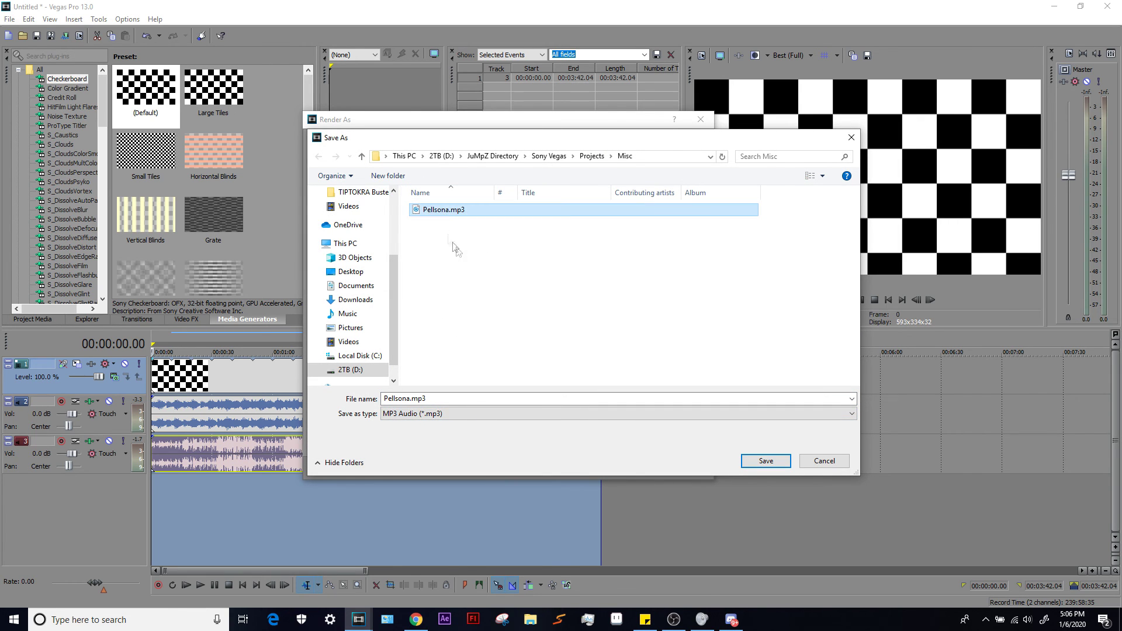
pyautogui.click(443, 209)
pyautogui.click(753, 462)
pyautogui.click(588, 310)
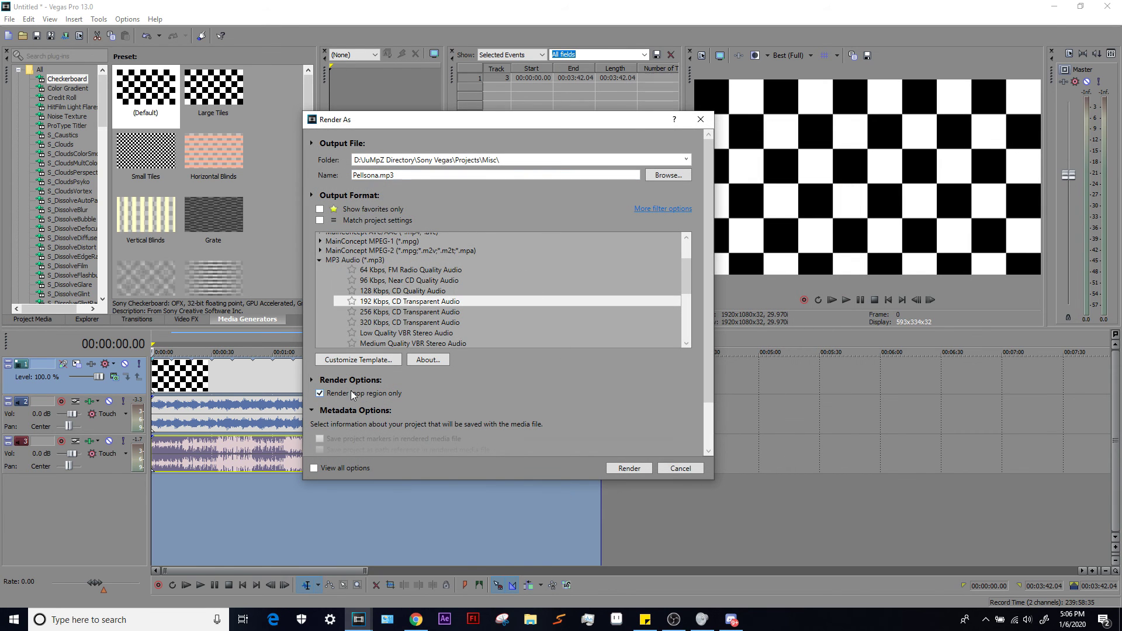
# Step: Turn off 'Render loop region only' so the full project renders, then start the MP3 render
pyautogui.moveTo(475, 121); pyautogui.dragTo(878, 113)
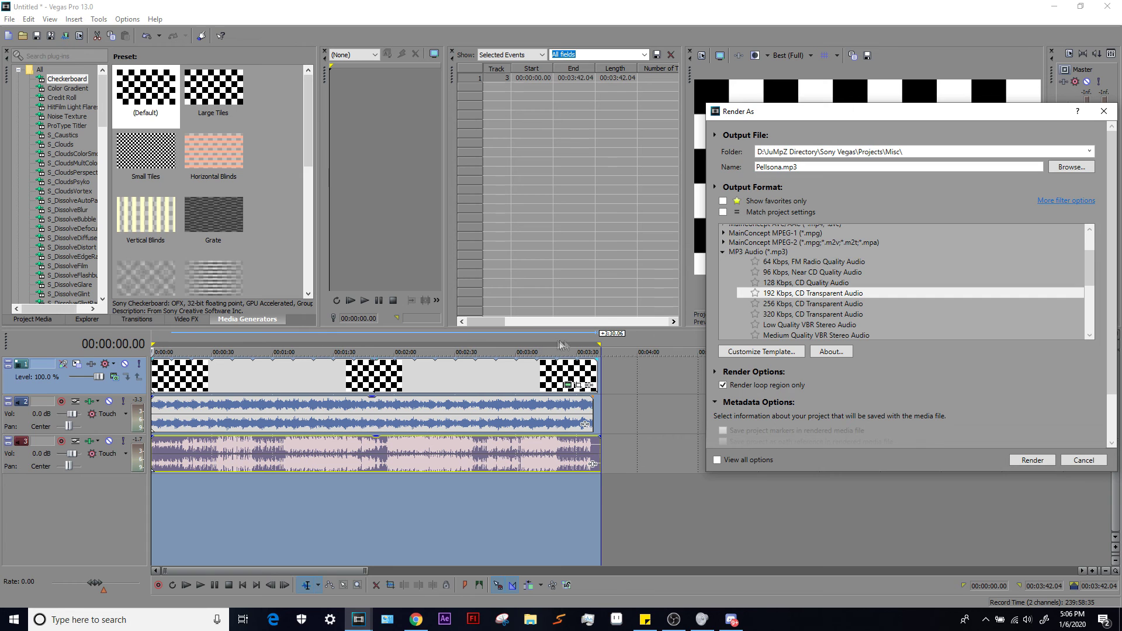
pyautogui.moveTo(848, 111)
pyautogui.mouseDown()
pyautogui.moveTo(337, 127)
pyautogui.moveTo(663, 145)
pyautogui.moveTo(849, 107)
pyautogui.mouseUp()
pyautogui.click(255, 421)
pyautogui.click(259, 421)
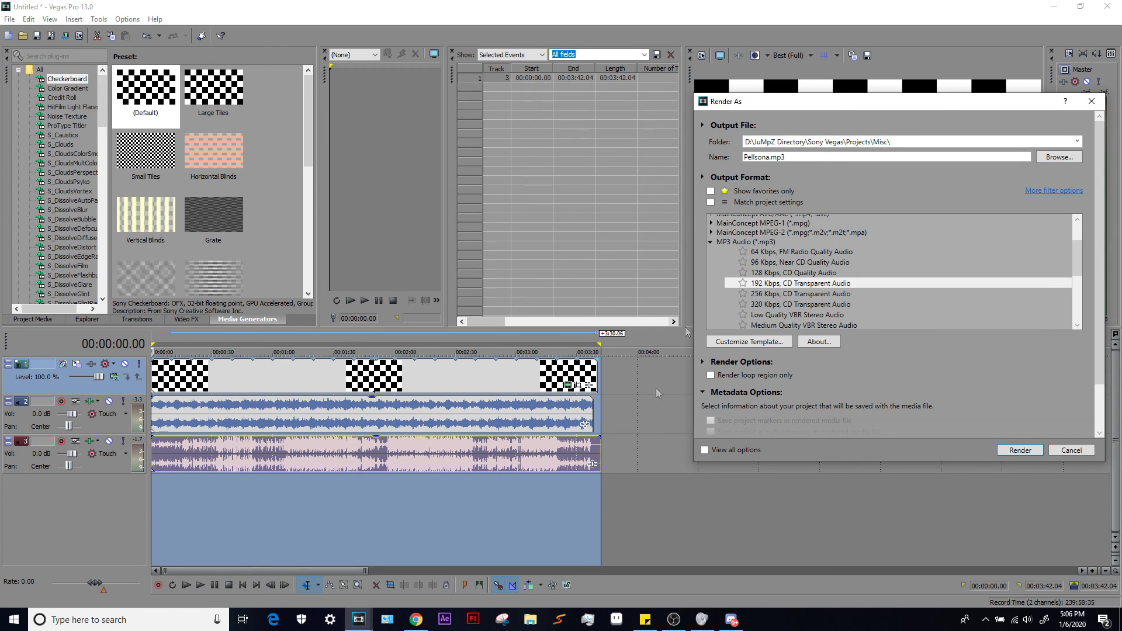
pyautogui.moveTo(821, 108); pyautogui.dragTo(675, 98)
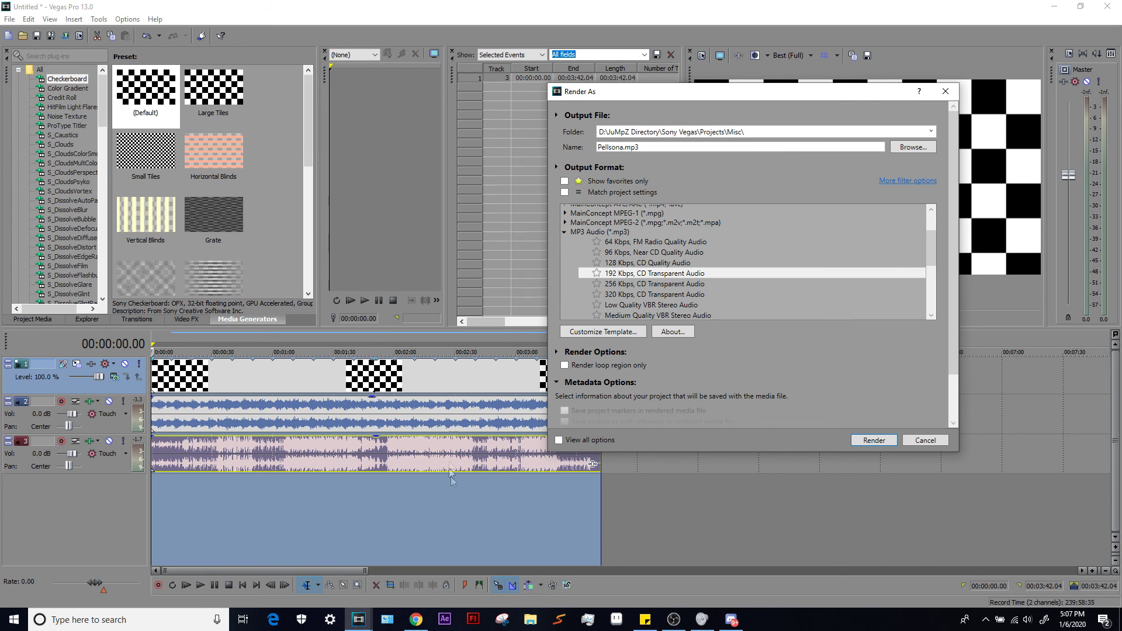
pyautogui.moveTo(772, 93); pyautogui.dragTo(981, 96)
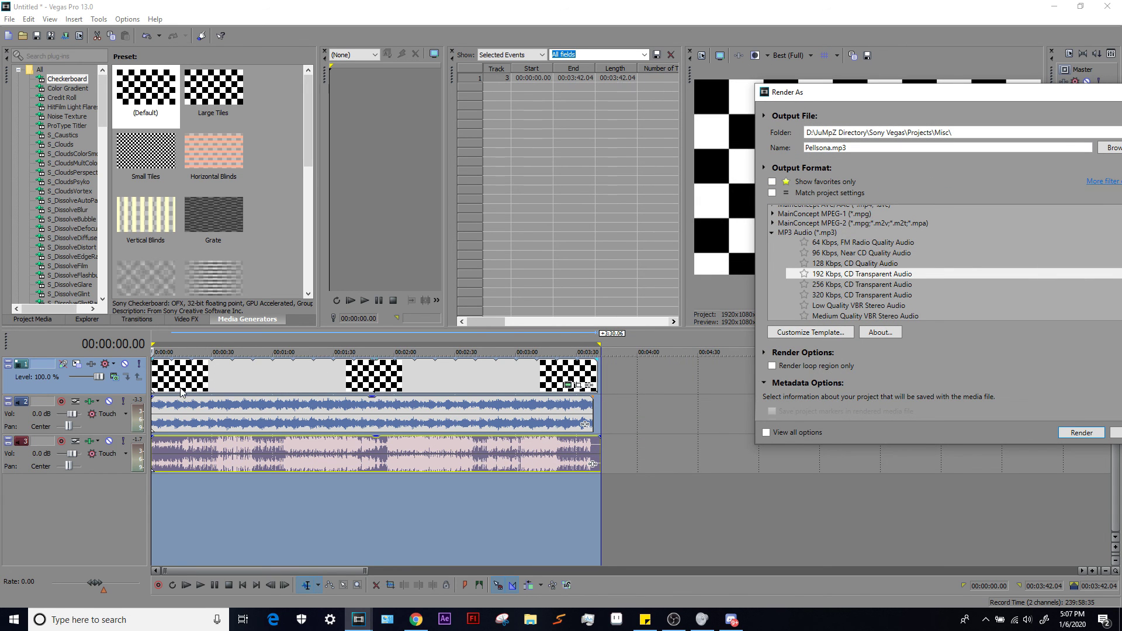
pyautogui.moveTo(855, 360); pyautogui.dragTo(357, 391)
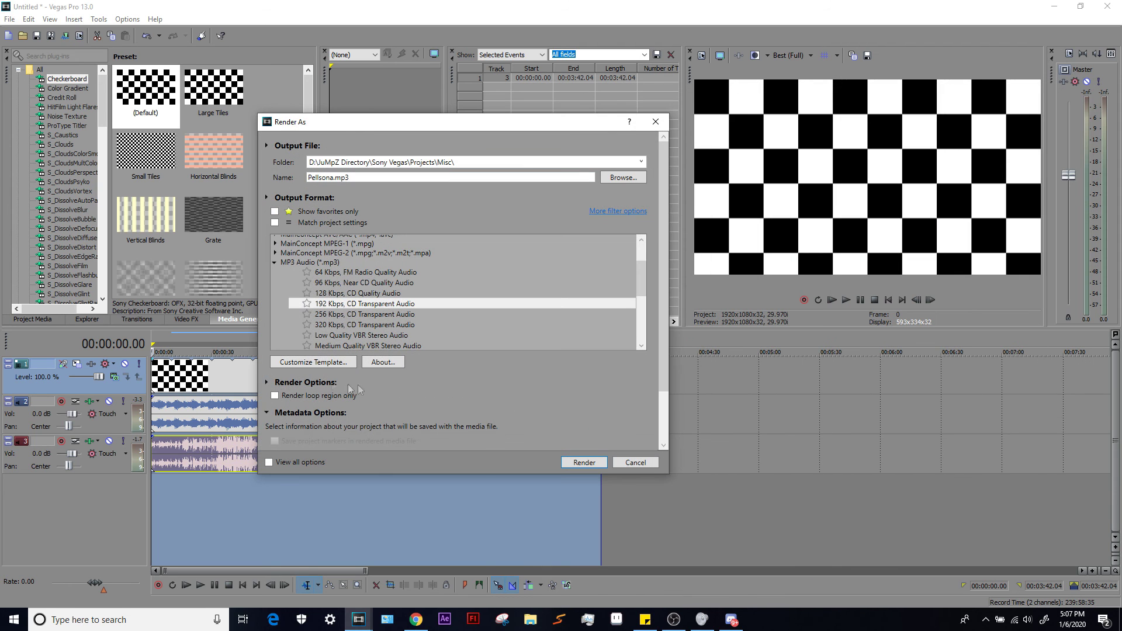
pyautogui.click(301, 397)
pyautogui.moveTo(423, 121); pyautogui.dragTo(558, 55)
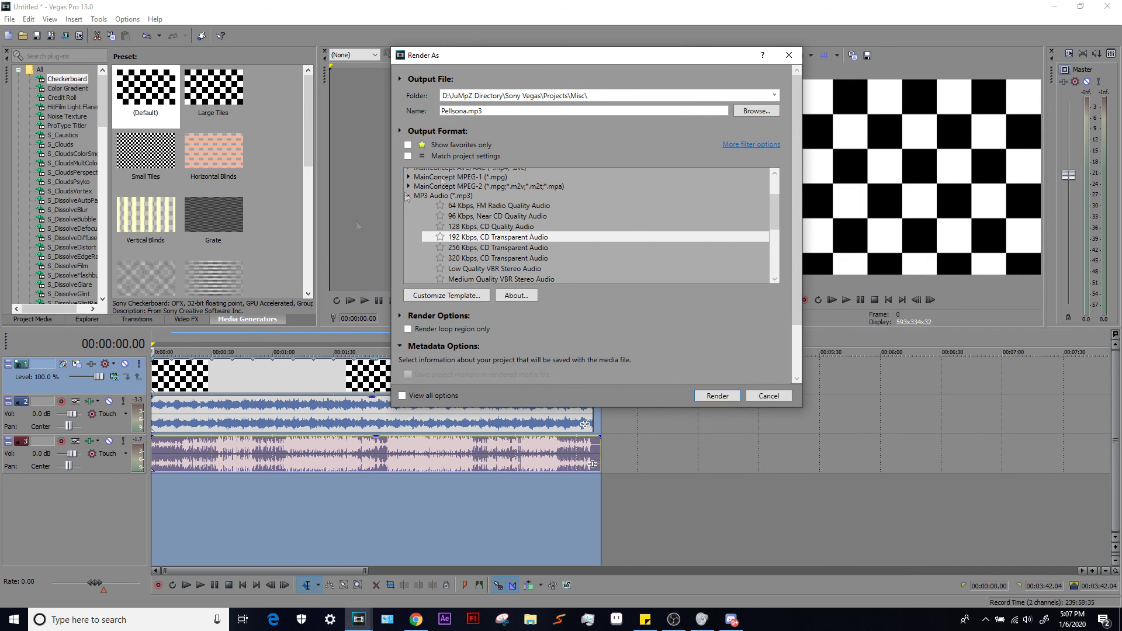
pyautogui.click(718, 400)
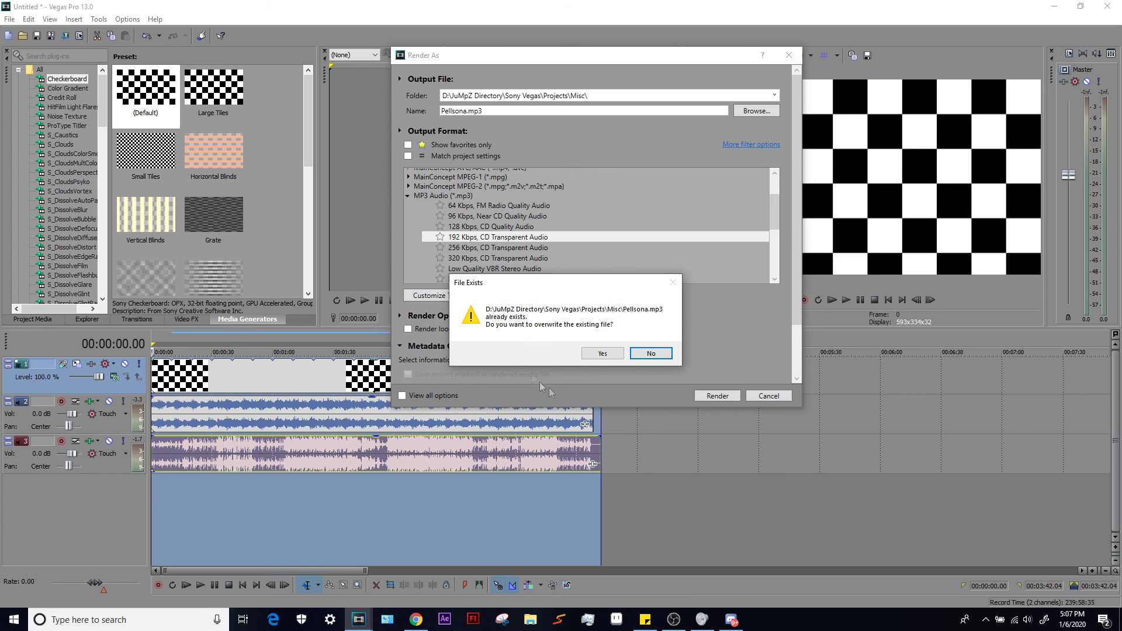
# Step: Overwrite Pellsona.mp3 with the render, then open its folder and play the file
pyautogui.click(596, 354)
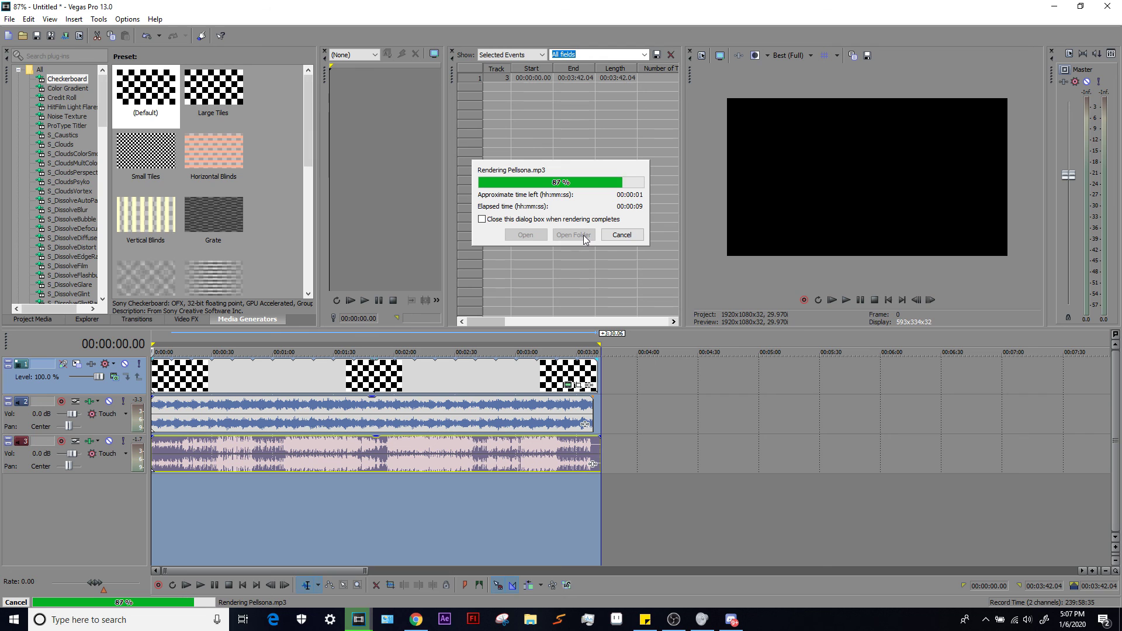
pyautogui.click(578, 235)
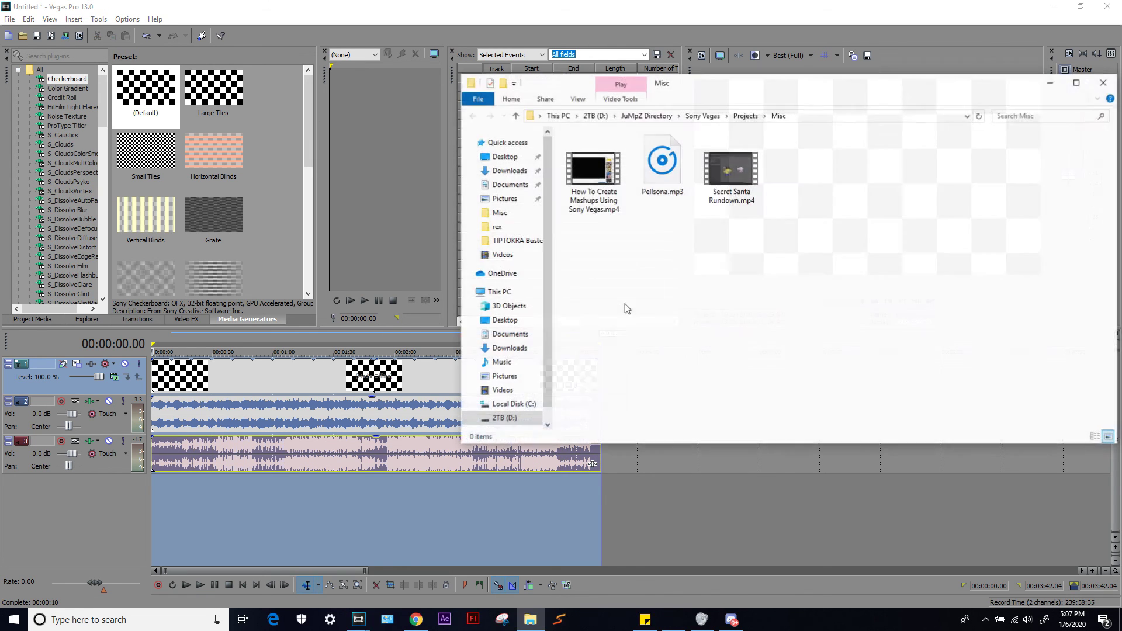
pyautogui.doubleClick(662, 167)
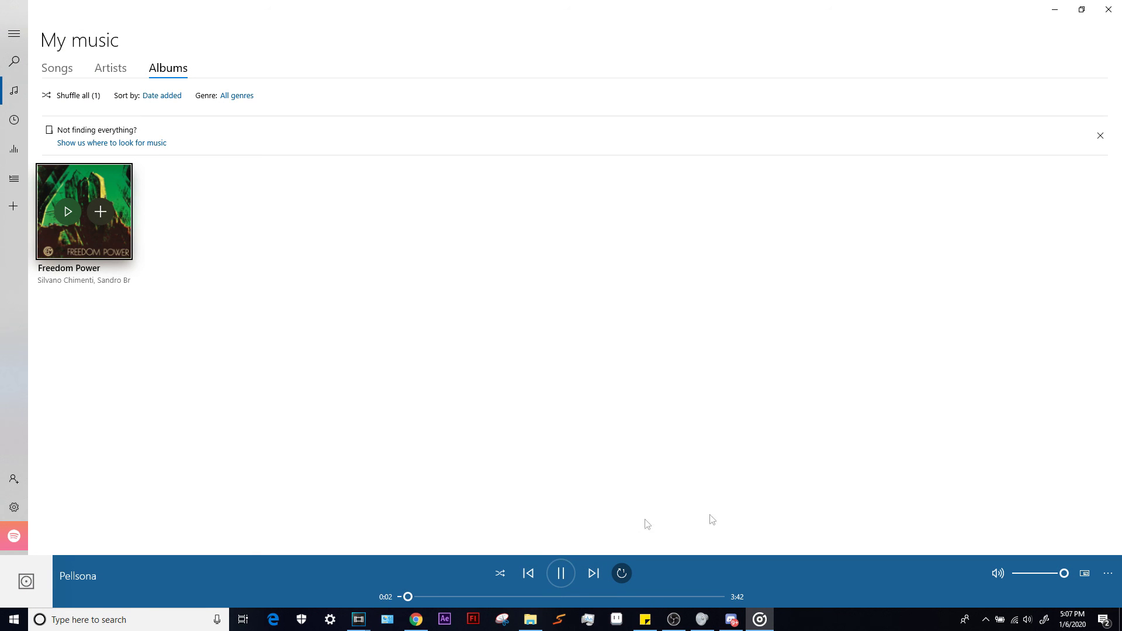
# Step: Lower the volume to 15 and check playback, jumping to 3:17 and back near the start
pyautogui.moveTo(1060, 577); pyautogui.dragTo(1028, 576)
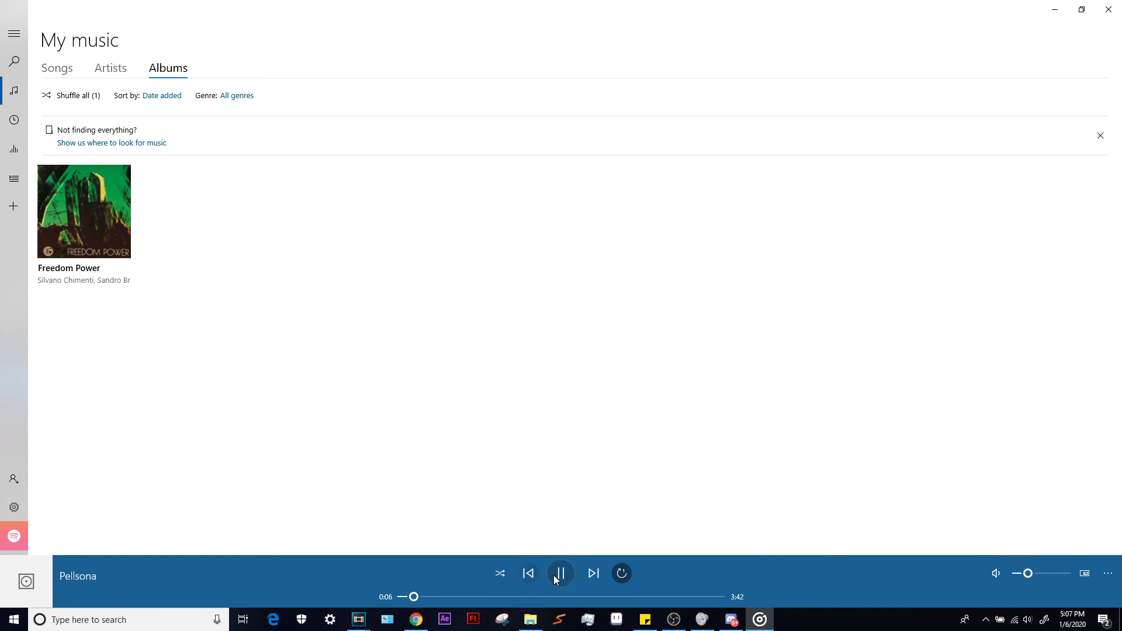
pyautogui.click(555, 577)
pyautogui.click(568, 579)
pyautogui.click(561, 573)
pyautogui.click(683, 596)
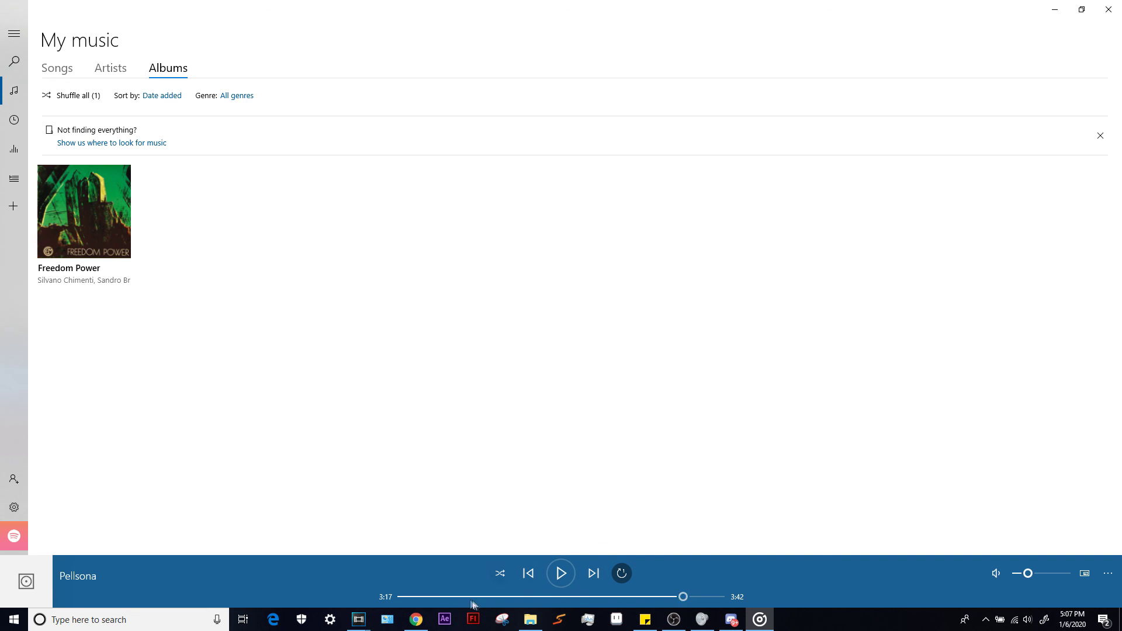
pyautogui.click(404, 596)
# Step: Close Groove Music and the Misc folder, then select the video event on the timeline
pyautogui.click(1108, 10)
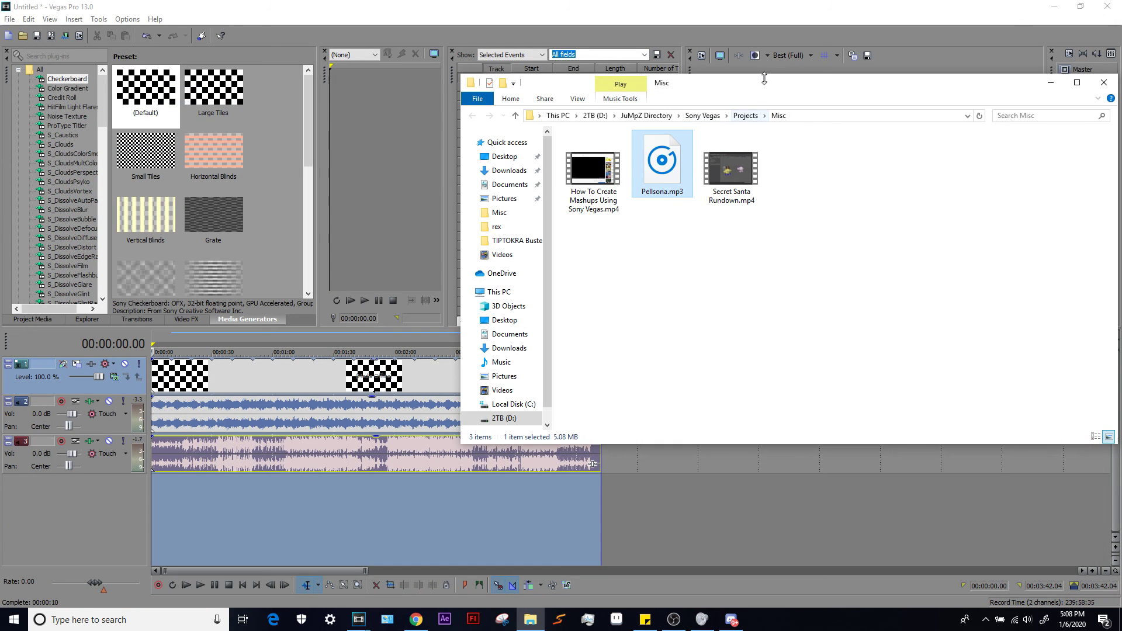
pyautogui.moveTo(754, 82); pyautogui.dragTo(457, 68)
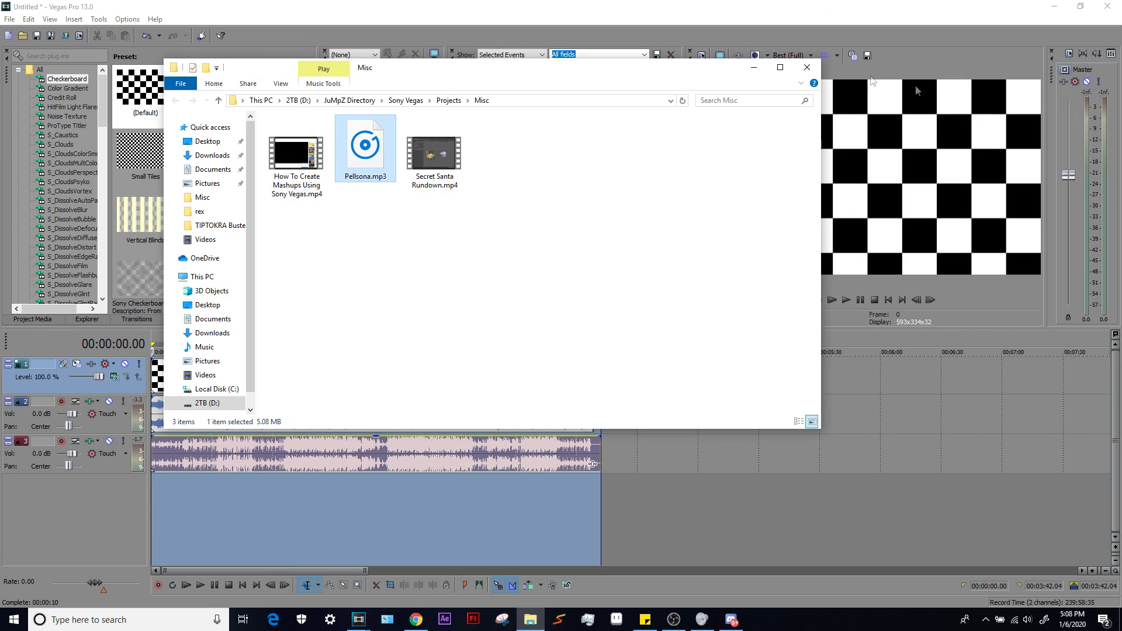
pyautogui.click(807, 67)
pyautogui.click(177, 372)
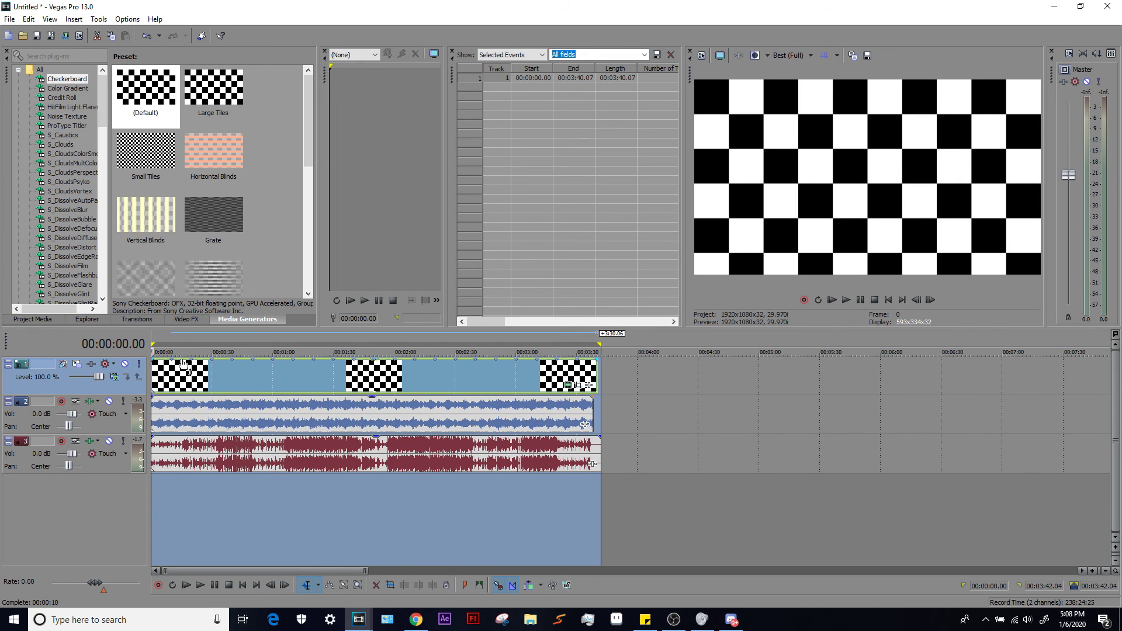
pyautogui.click(155, 371)
pyautogui.click(597, 371)
pyautogui.click(602, 409)
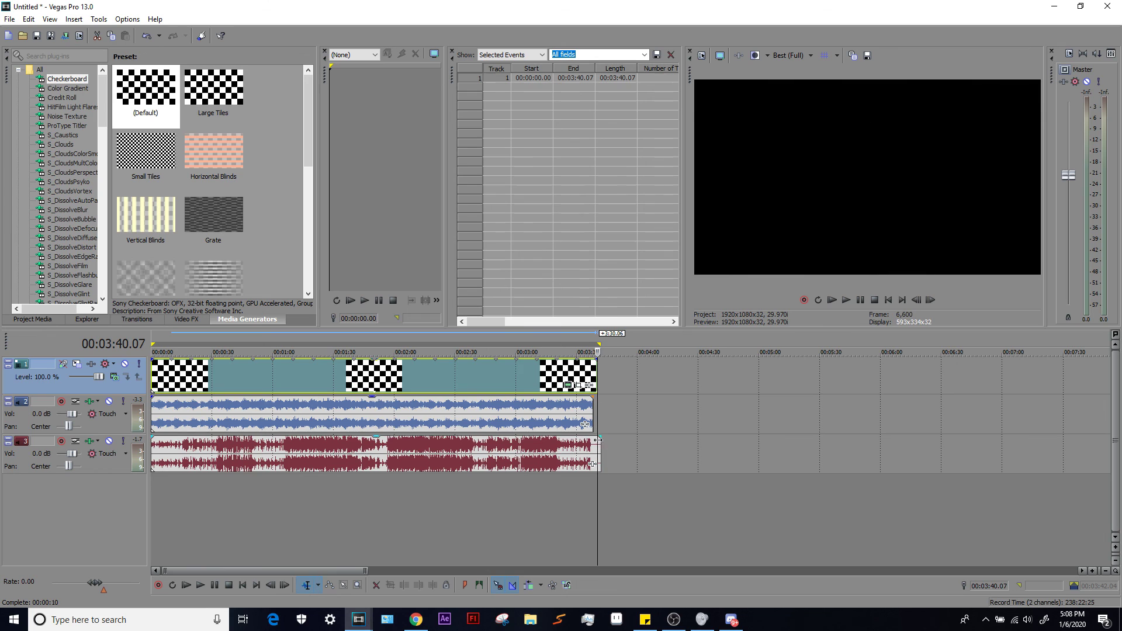
pyautogui.click(155, 378)
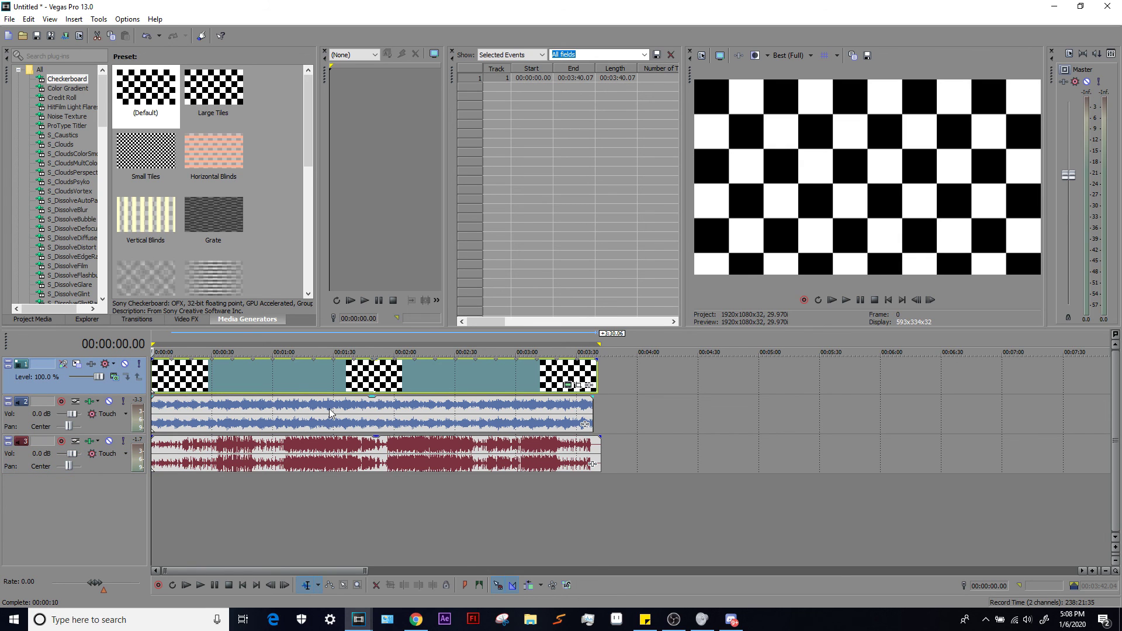